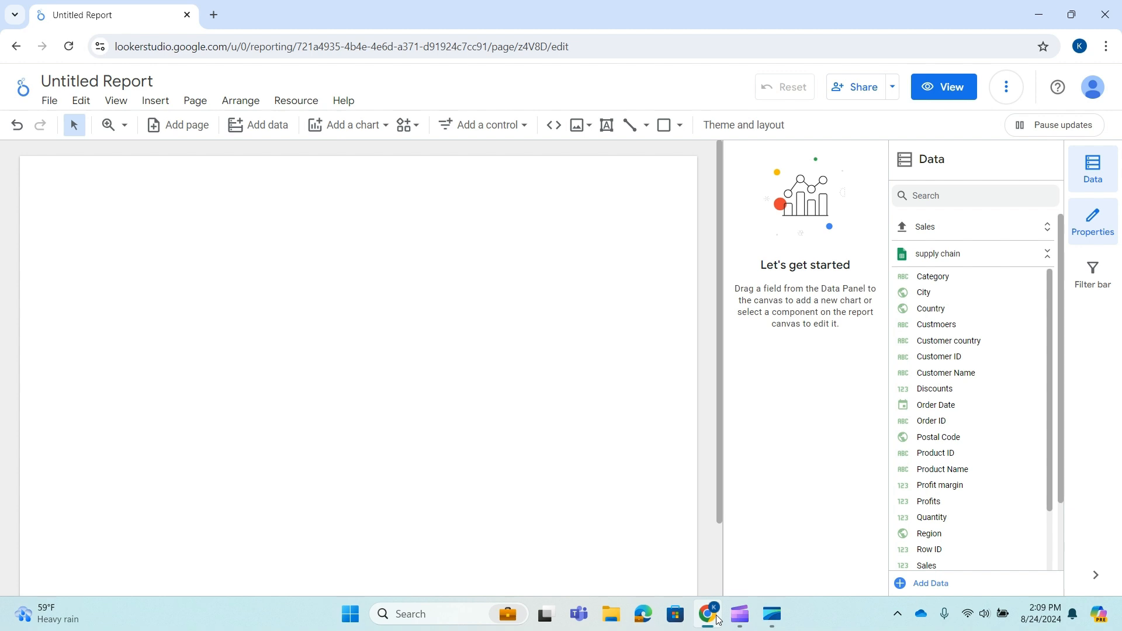
Insert a time series chart onto the report canvas and enlarge it to roughly half the page.
{"action": "left_click", "coordinate": [373, 124]}
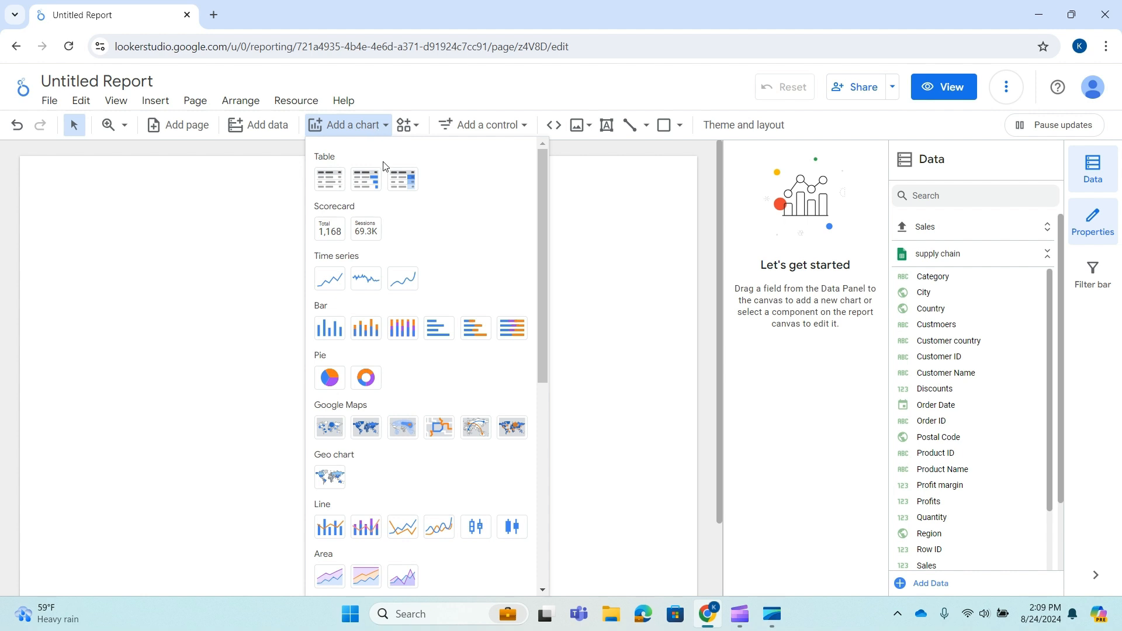
{"action": "left_click_drag", "start_coordinate": [358, 258], "coordinate": [316, 266]}
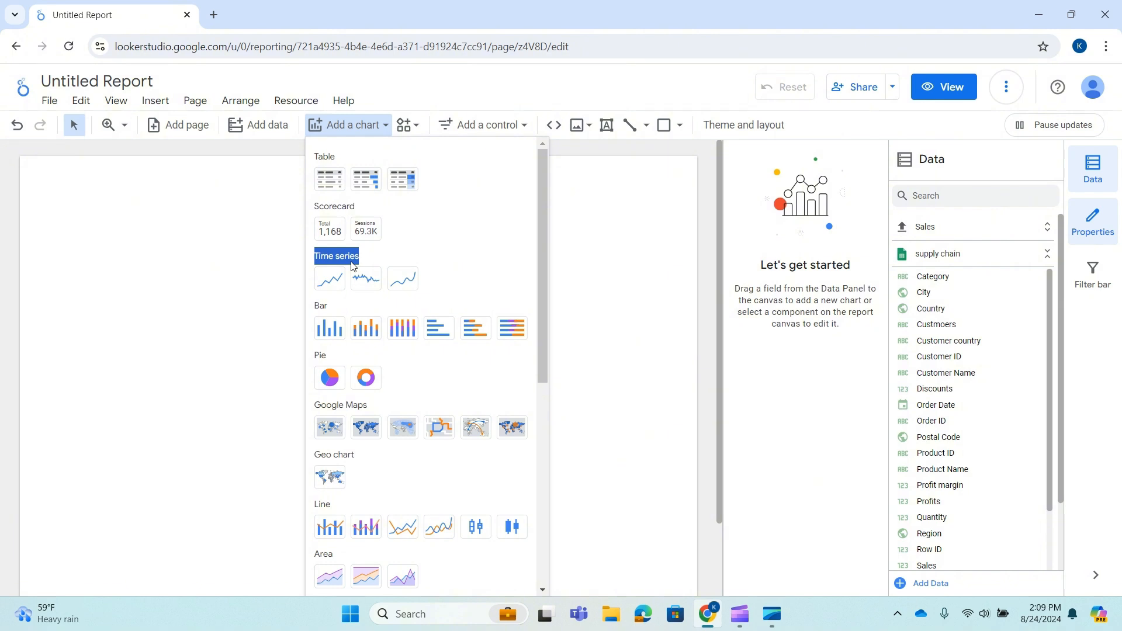
{"action": "left_click_drag", "start_coordinate": [343, 506], "coordinate": [316, 506]}
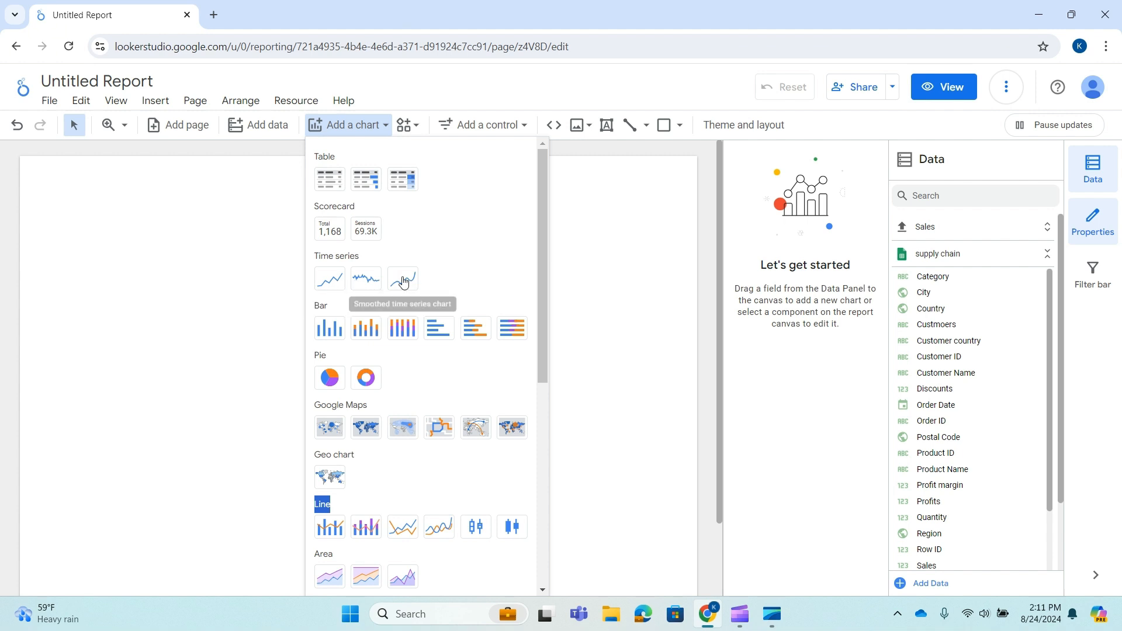
{"action": "left_click", "coordinate": [336, 283]}
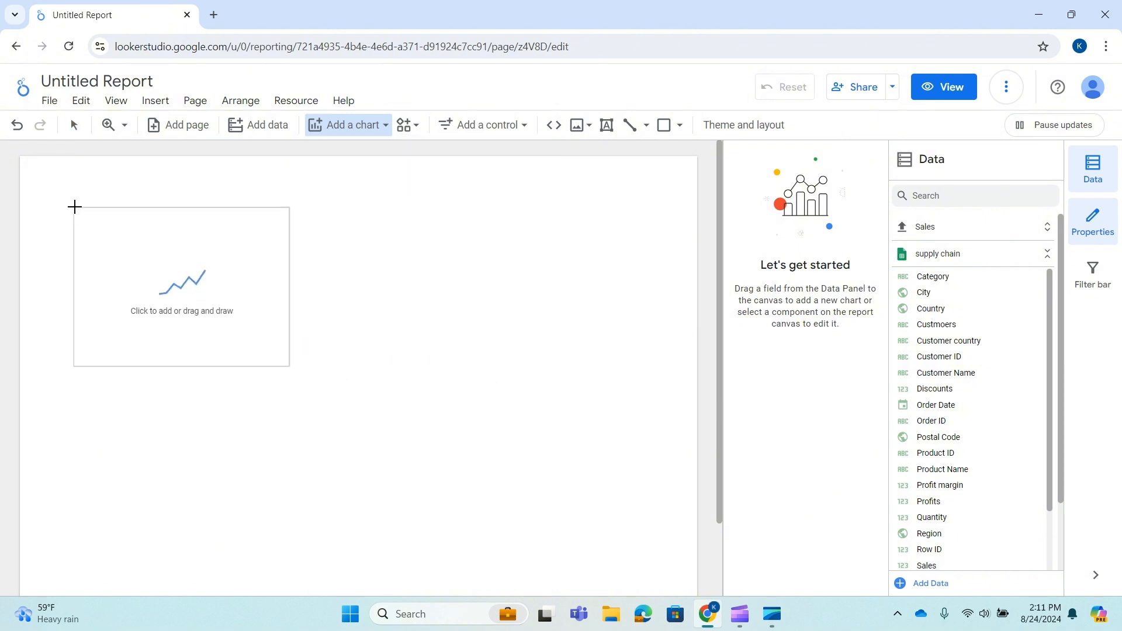
{"action": "left_click", "coordinate": [80, 206]}
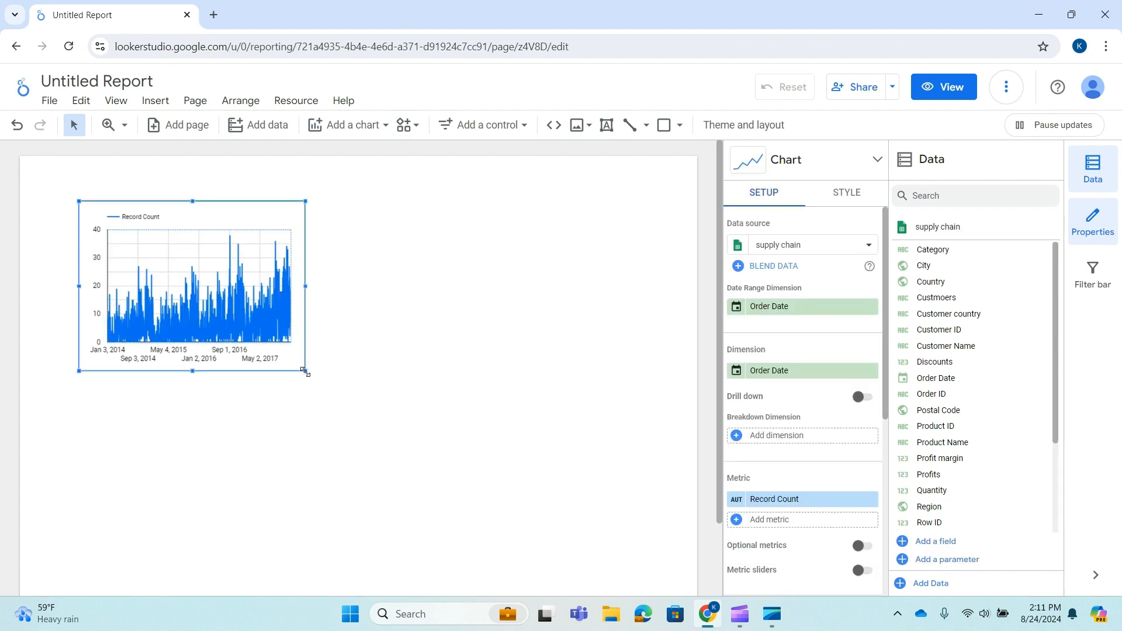
{"action": "left_click_drag", "start_coordinate": [306, 372], "coordinate": [544, 480]}
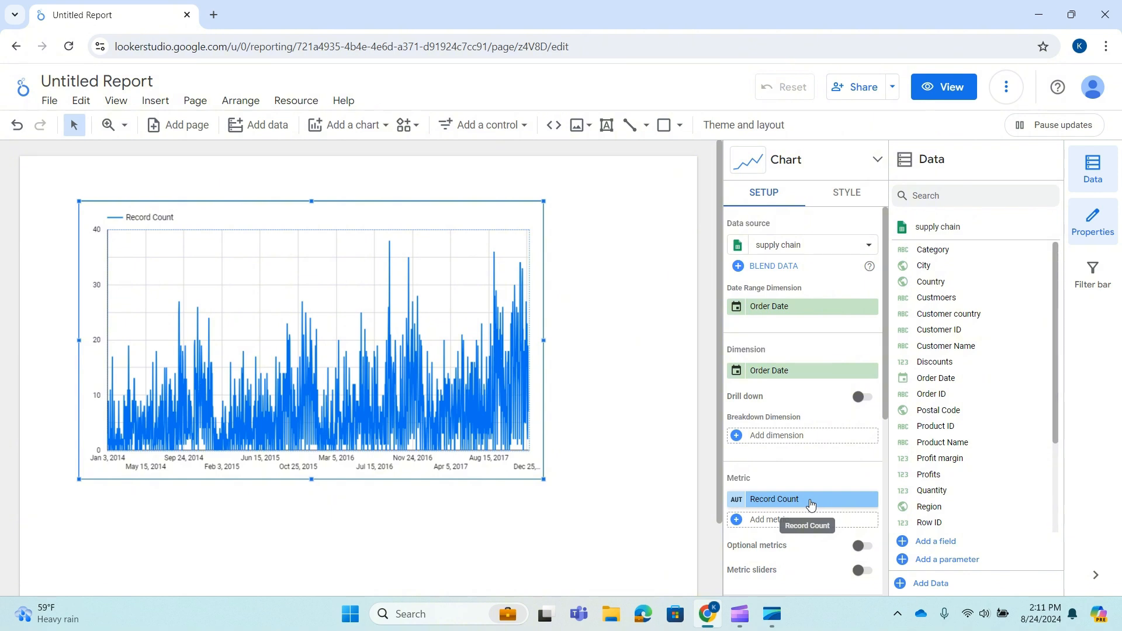
Replace the Record Count metric with Sales and widen the chart further.
{"action": "scroll", "coordinate": [970, 409], "scroll_direction": "down", "scroll_amount": 2}
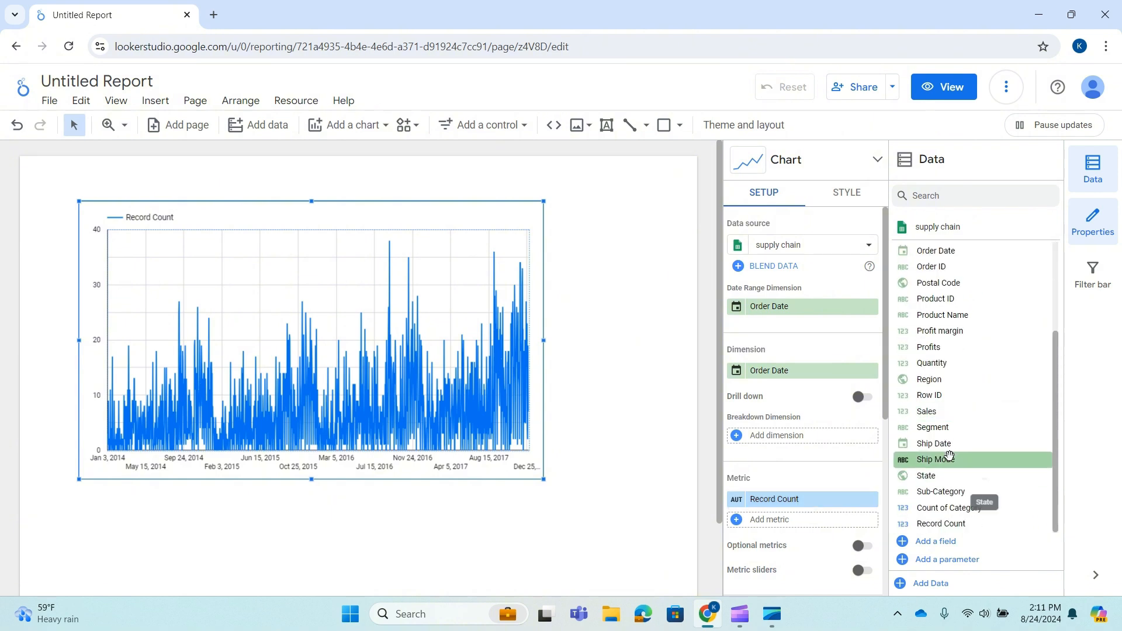
{"action": "left_click_drag", "start_coordinate": [947, 411], "coordinate": [781, 506]}
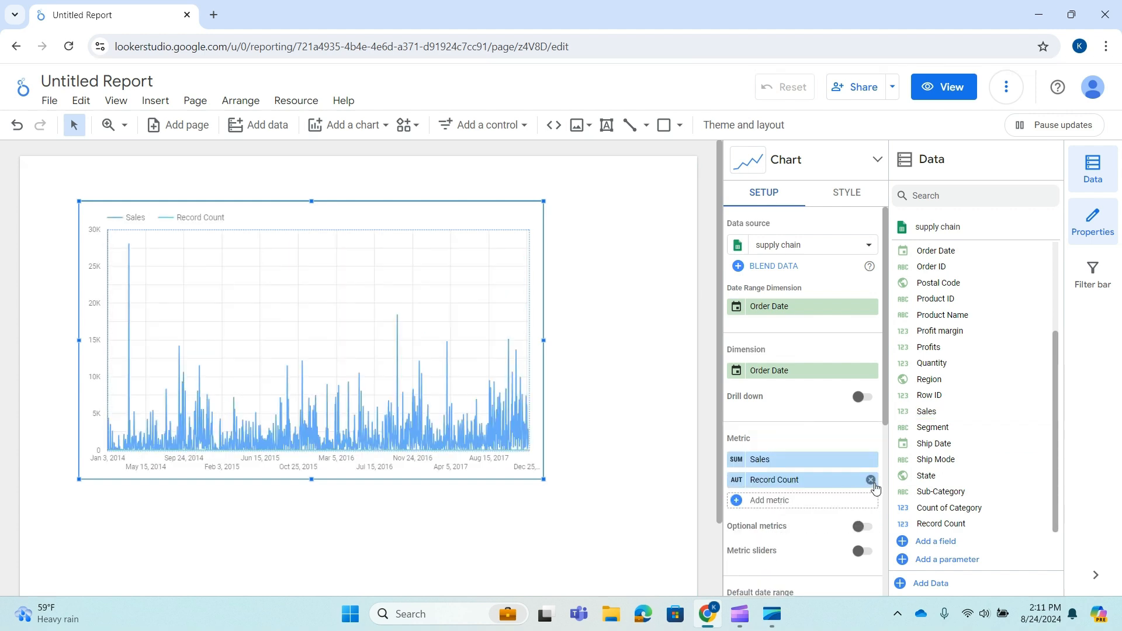
{"action": "left_click", "coordinate": [871, 480]}
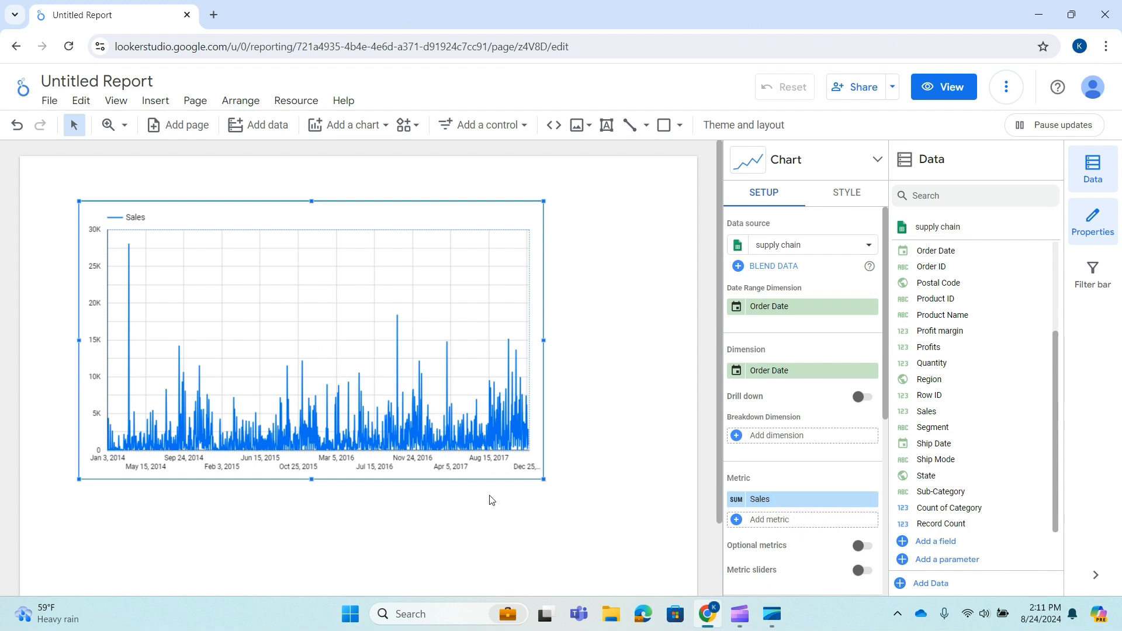
{"action": "left_click_drag", "start_coordinate": [543, 480], "coordinate": [630, 496]}
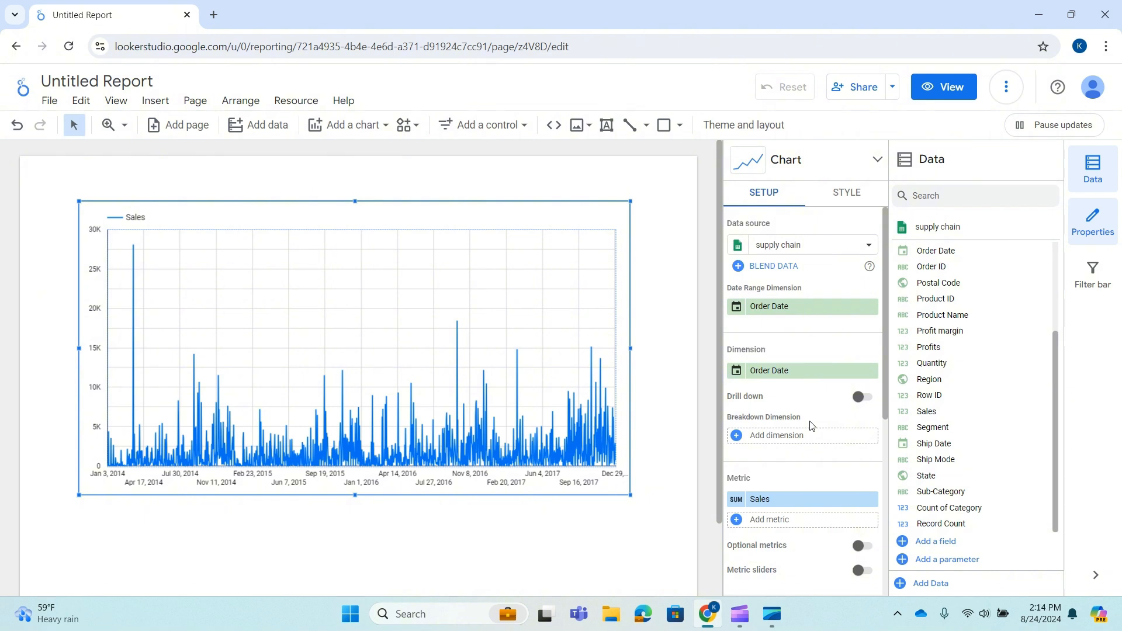
Enable drill down on the chart, drill up to Year, then drill back down to Year Month.
{"action": "left_click", "coordinate": [862, 397]}
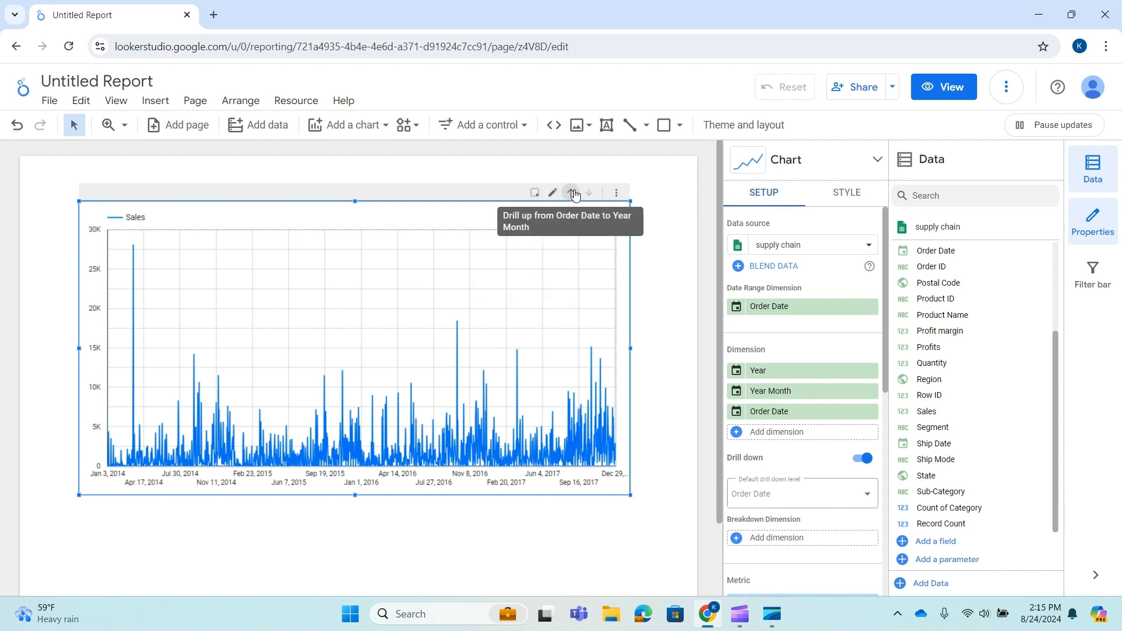
{"action": "left_click", "coordinate": [572, 192]}
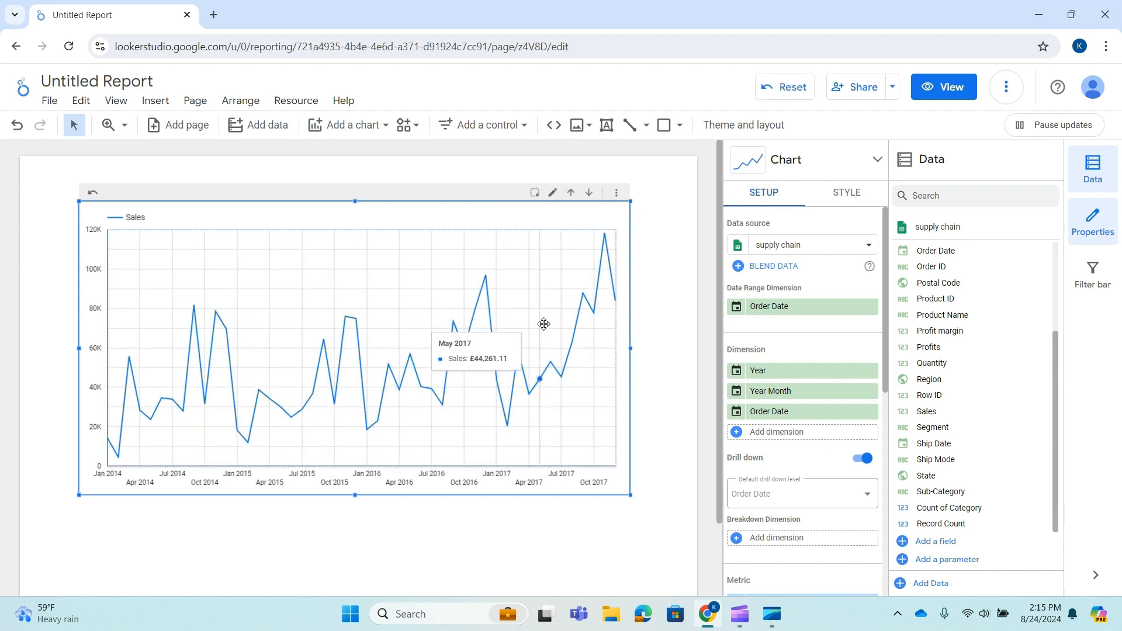
{"action": "left_click", "coordinate": [571, 193]}
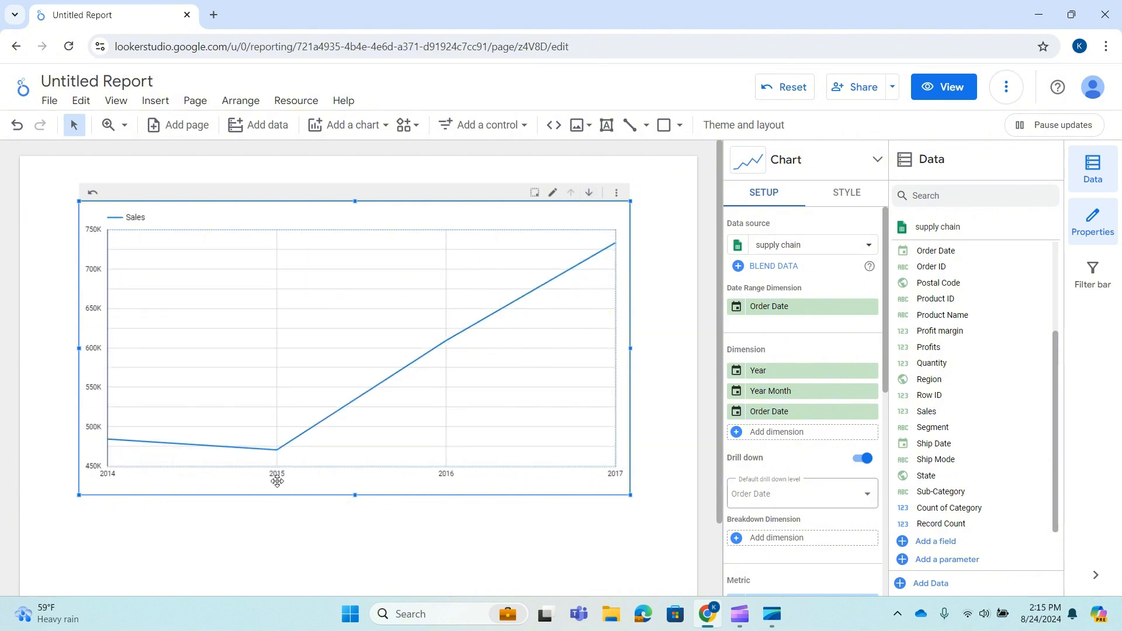
{"action": "left_click", "coordinate": [588, 193]}
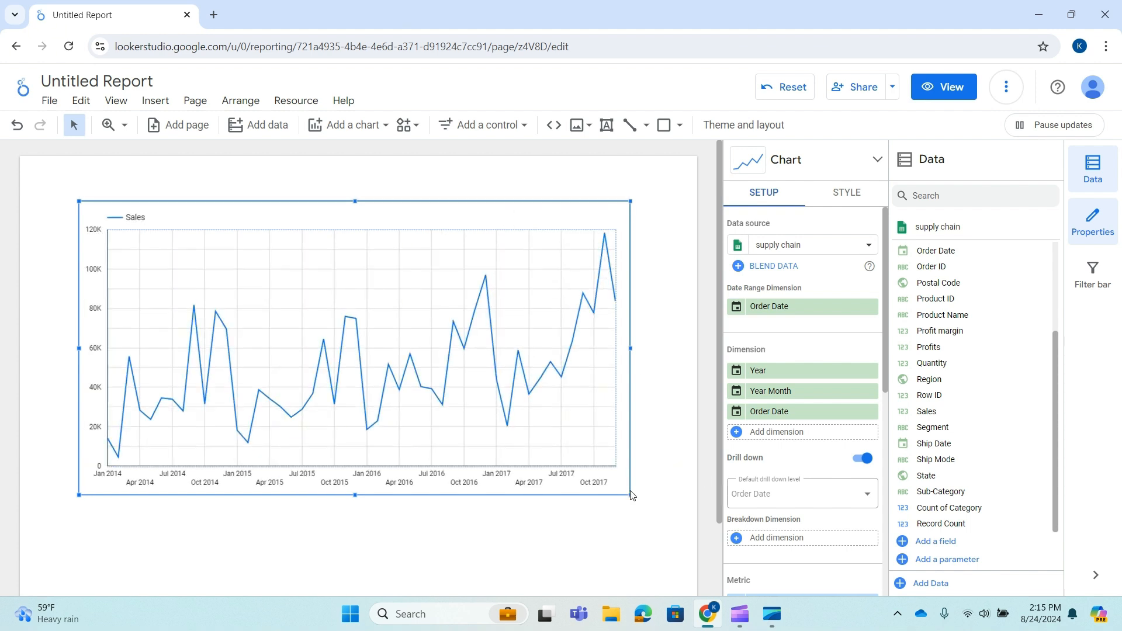
Reposition the chart toward the canvas's top-left and enlarge it to fill the page width.
{"action": "left_click_drag", "start_coordinate": [630, 495], "coordinate": [678, 501]}
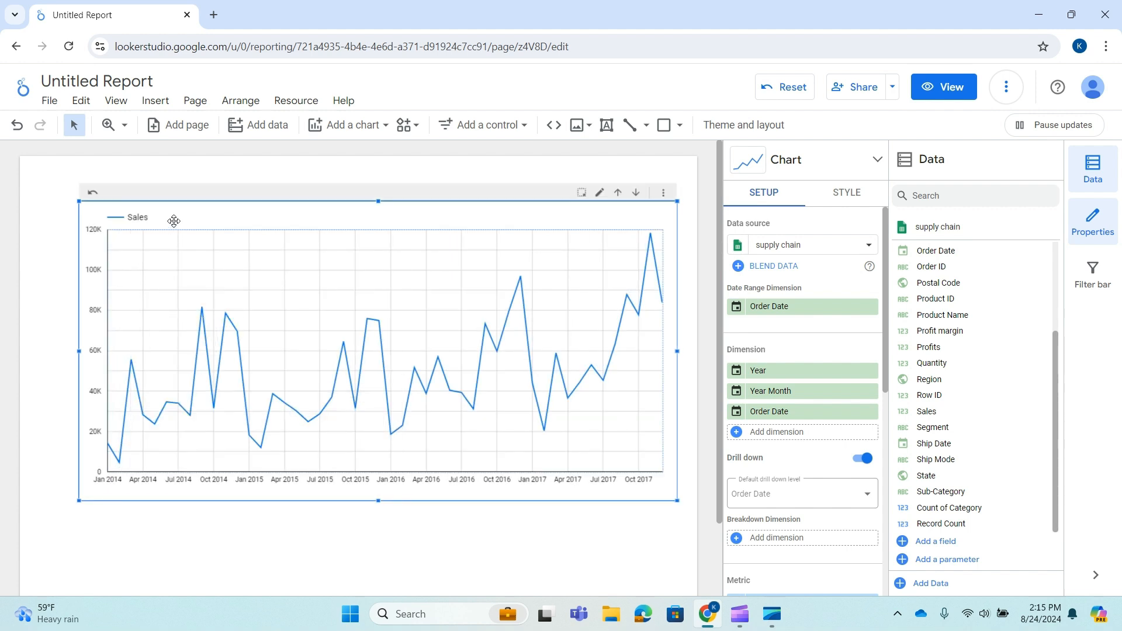
{"action": "left_click_drag", "start_coordinate": [173, 220], "coordinate": [144, 211]}
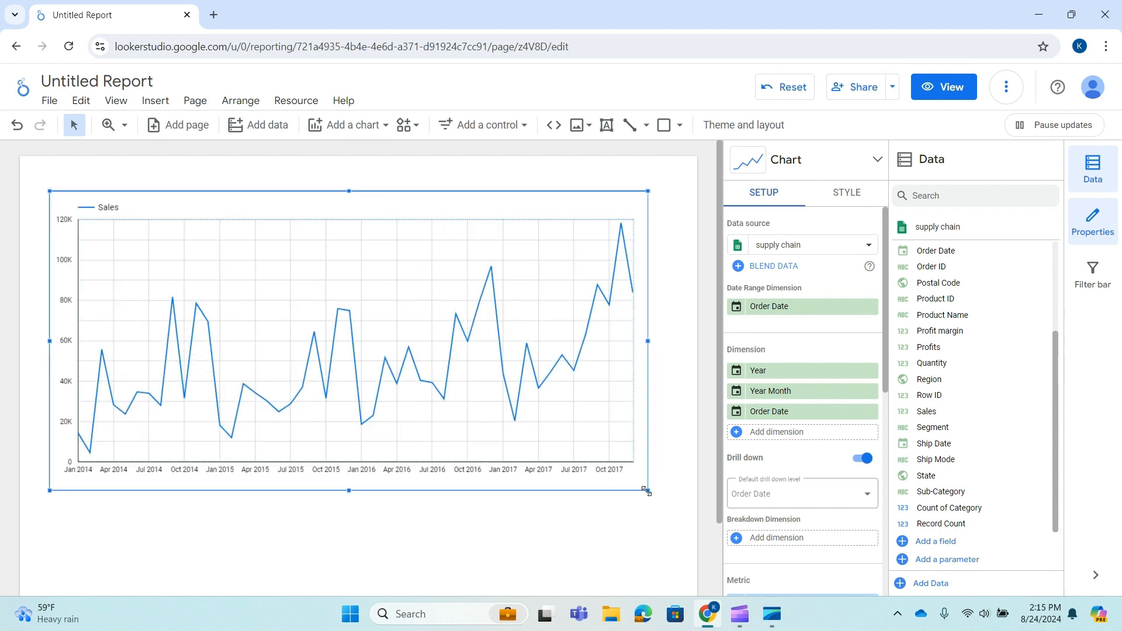
{"action": "left_click_drag", "start_coordinate": [648, 491], "coordinate": [671, 497]}
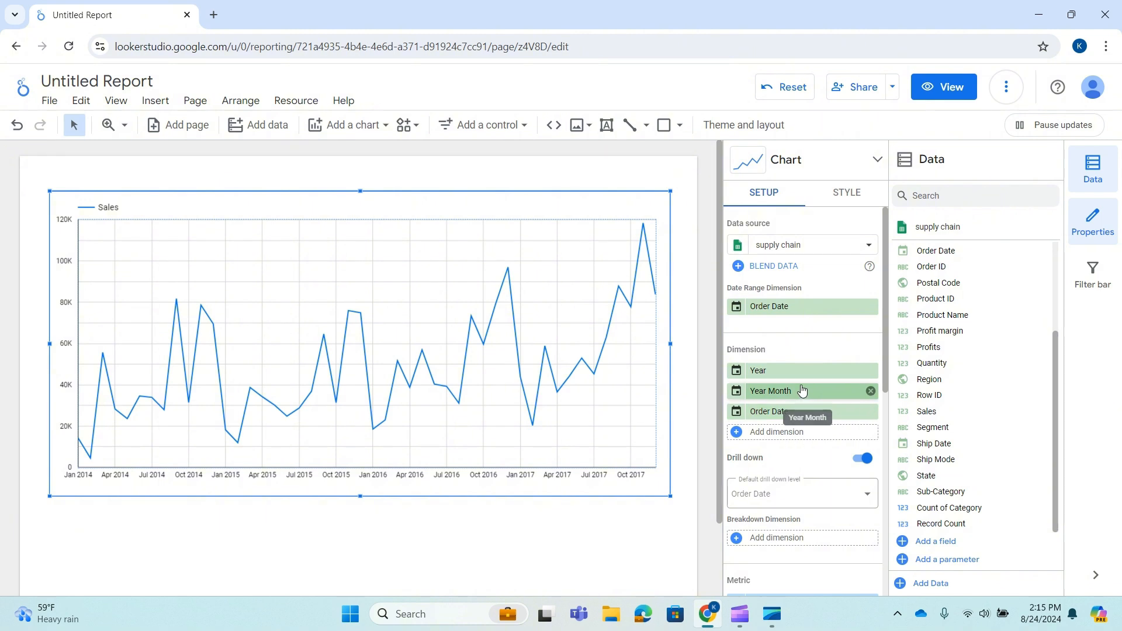
Add Category as the chart's breakdown dimension.
{"action": "scroll", "coordinate": [801, 390], "scroll_direction": "down", "scroll_amount": 1}
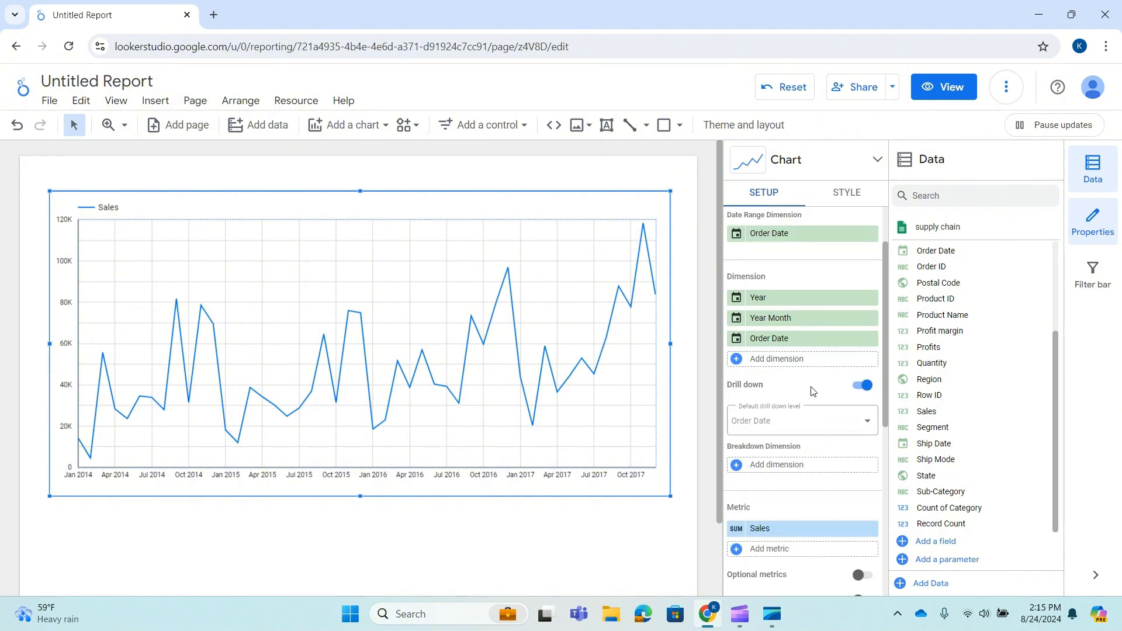
{"action": "scroll", "coordinate": [788, 491], "scroll_direction": "down", "scroll_amount": 1}
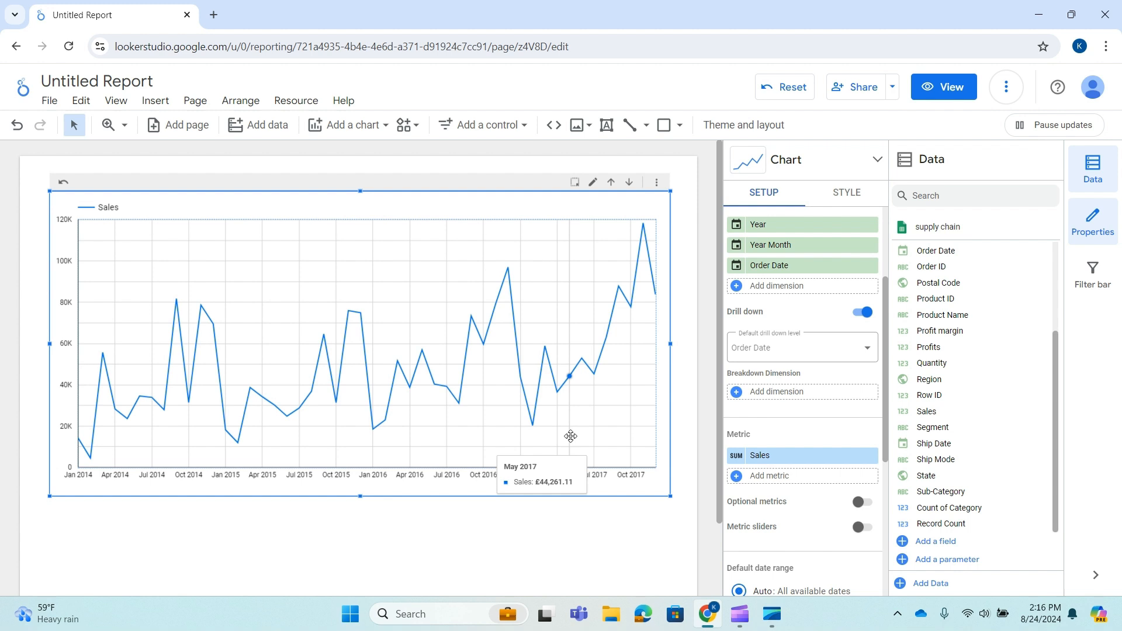
{"action": "scroll", "coordinate": [982, 312], "scroll_direction": "up", "scroll_amount": 3}
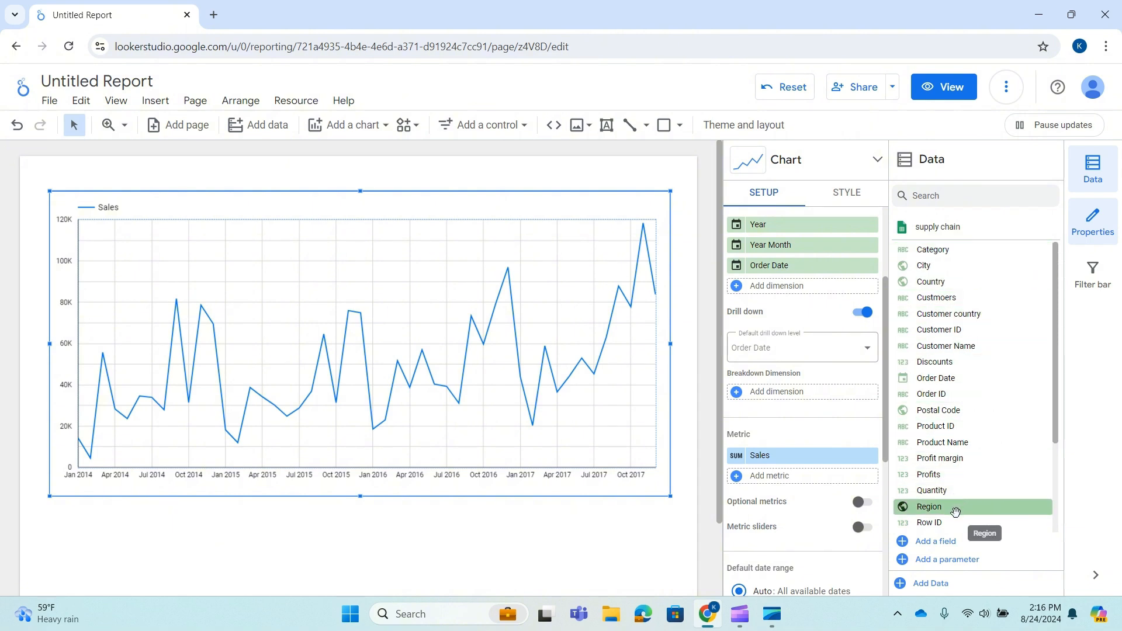
{"action": "left_click_drag", "start_coordinate": [952, 252], "coordinate": [794, 394]}
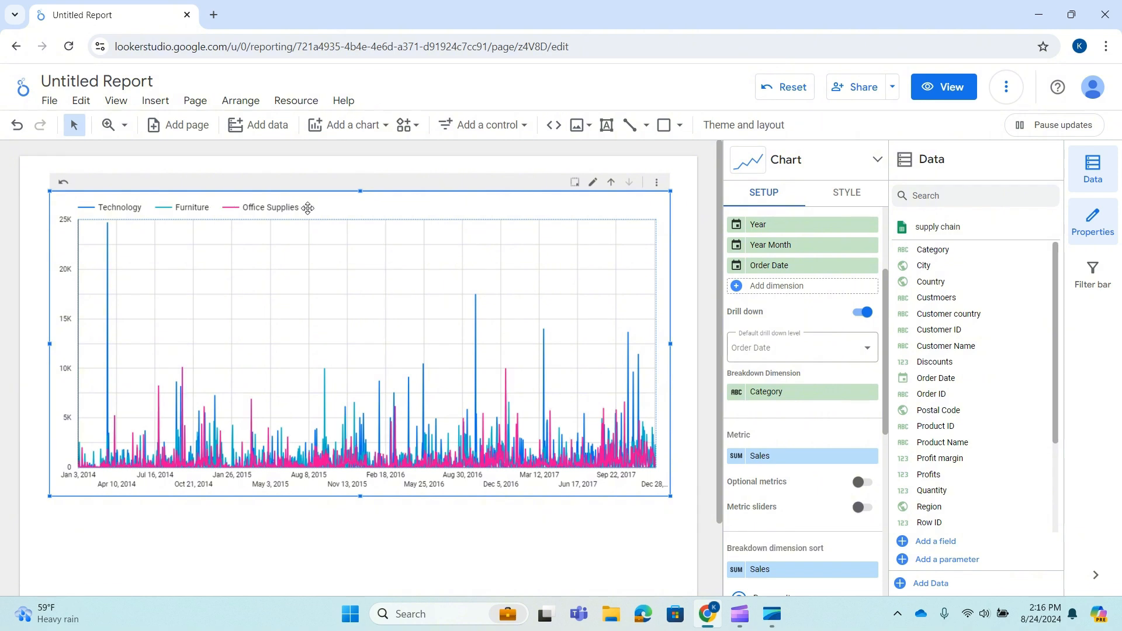
Drill the chart up to Year level and back down to Year Month.
{"action": "left_click", "coordinate": [611, 183]}
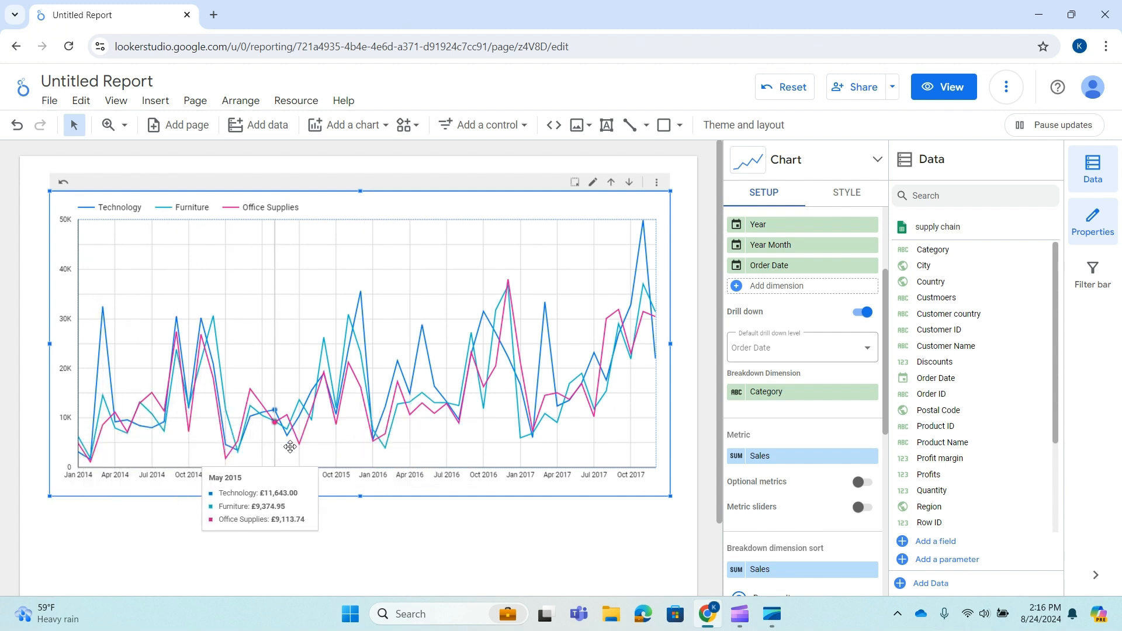
{"action": "left_click", "coordinate": [611, 183]}
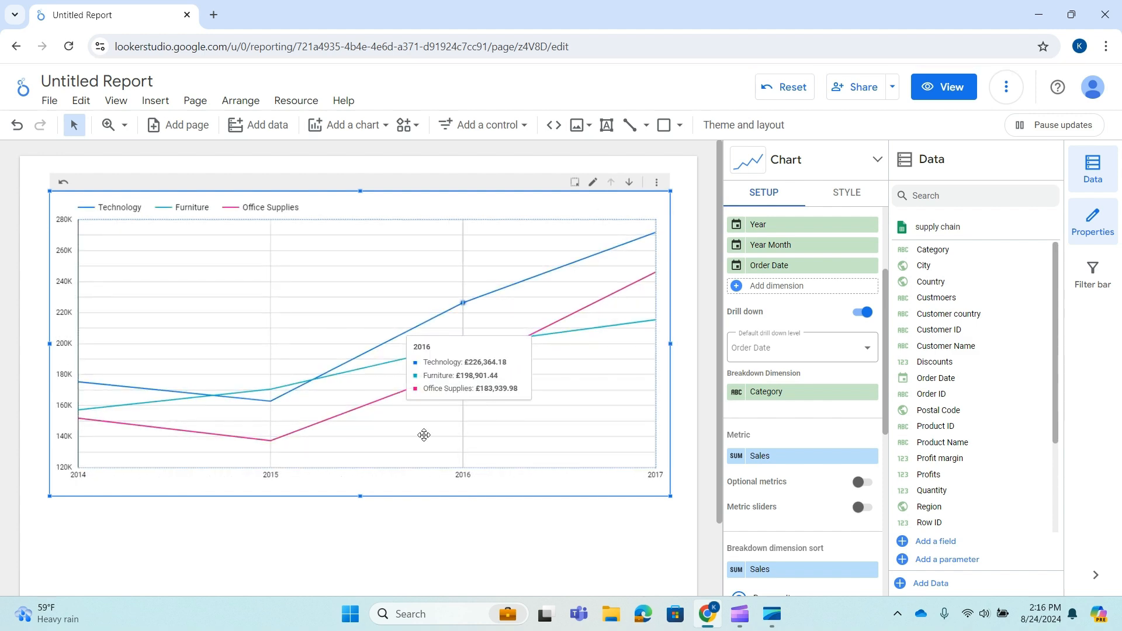
{"action": "left_click", "coordinate": [629, 182]}
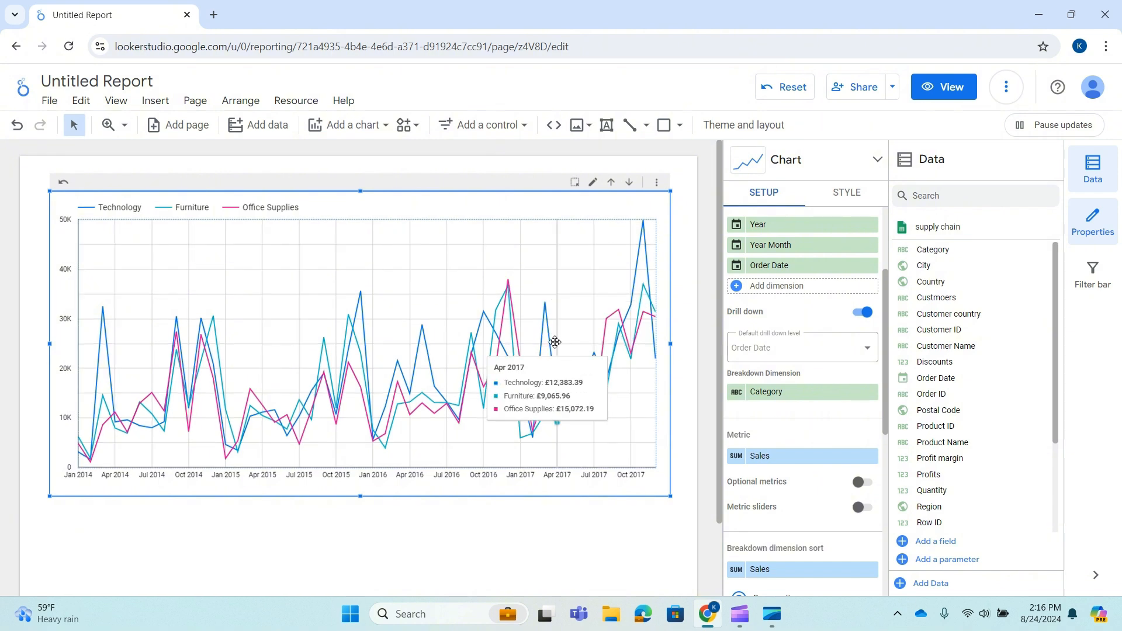
{"action": "scroll", "coordinate": [766, 374], "scroll_direction": "down", "scroll_amount": 2}
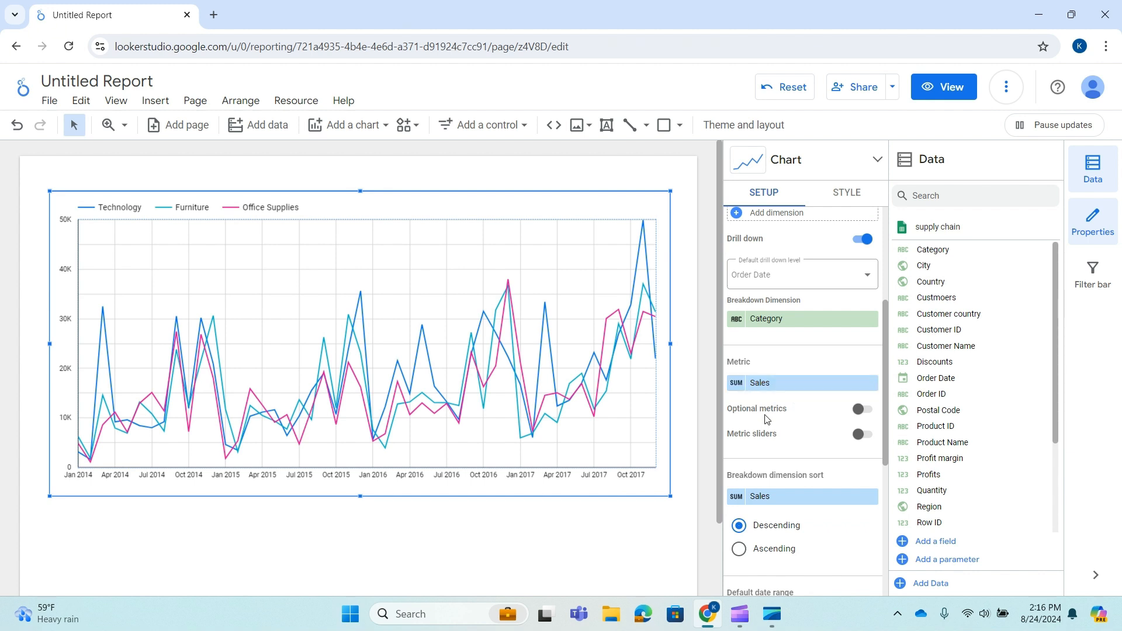
{"action": "left_click", "coordinate": [736, 390]}
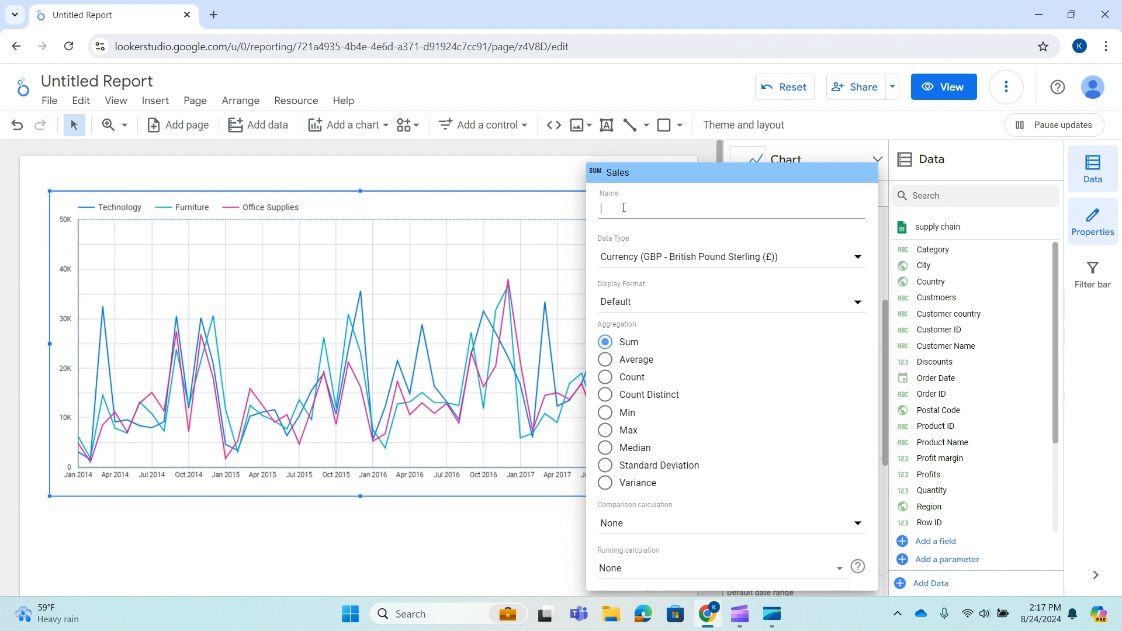
{"action": "left_click", "coordinate": [409, 526]}
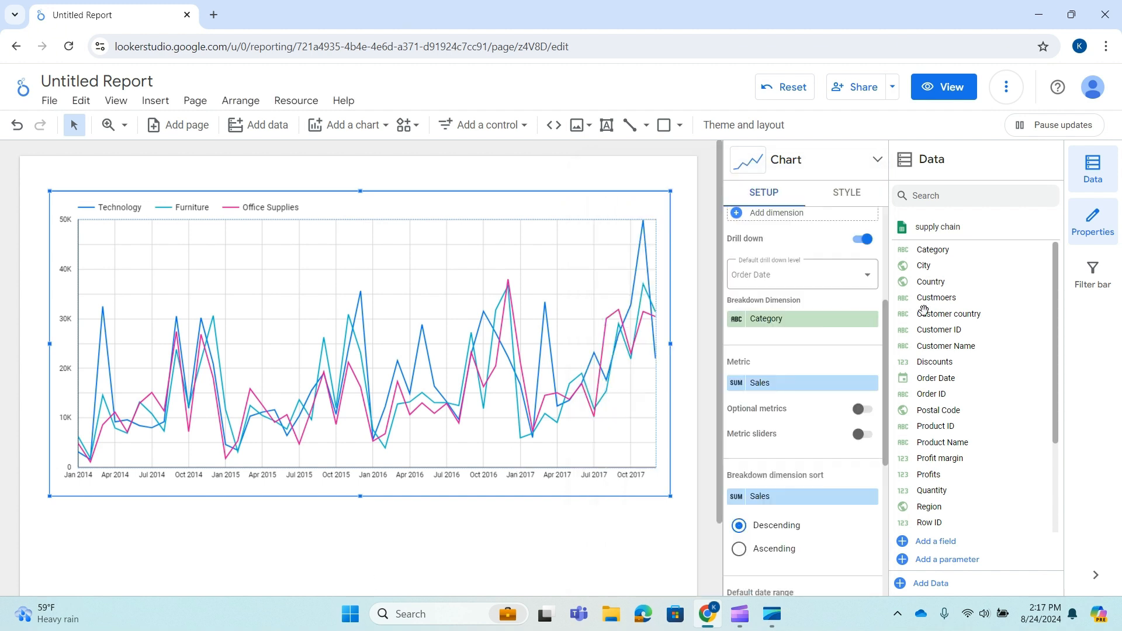
Turn on optional metrics and add Profit margin as optional metrics for the chart.
{"action": "left_click", "coordinate": [859, 413]}
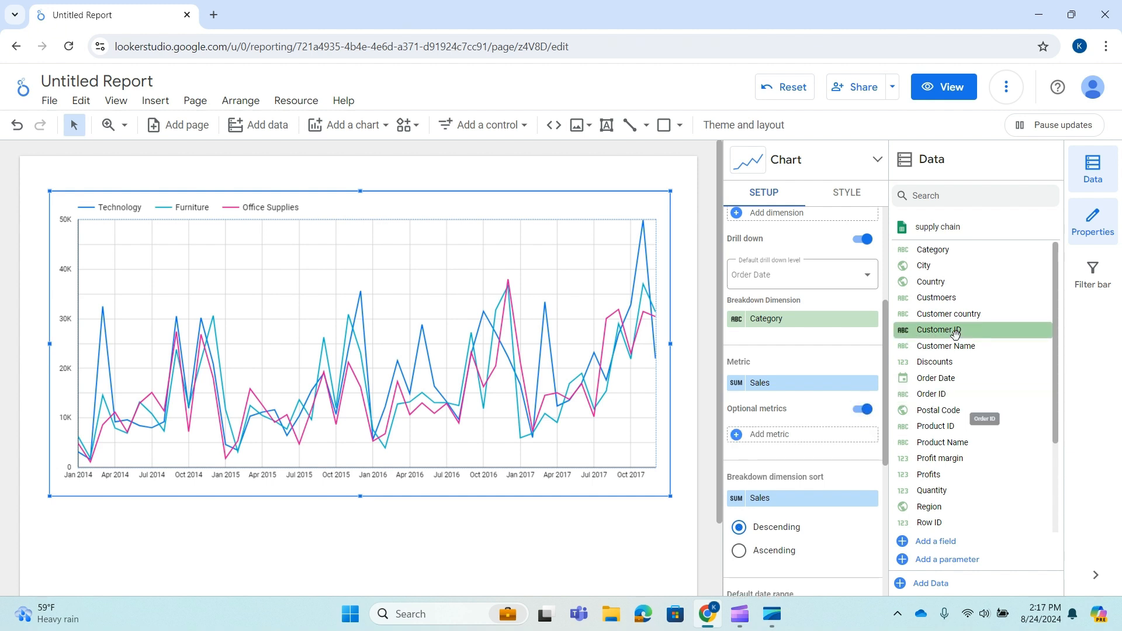
{"action": "scroll", "coordinate": [941, 330], "scroll_direction": "down", "scroll_amount": 2}
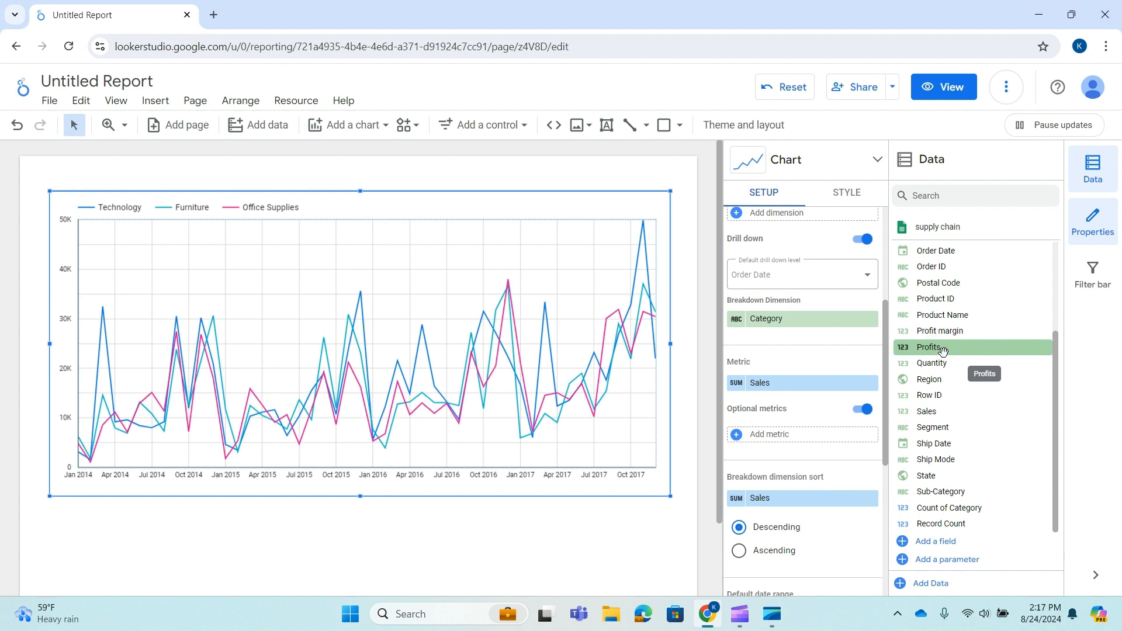
{"action": "left_click_drag", "start_coordinate": [942, 350], "coordinate": [790, 439]}
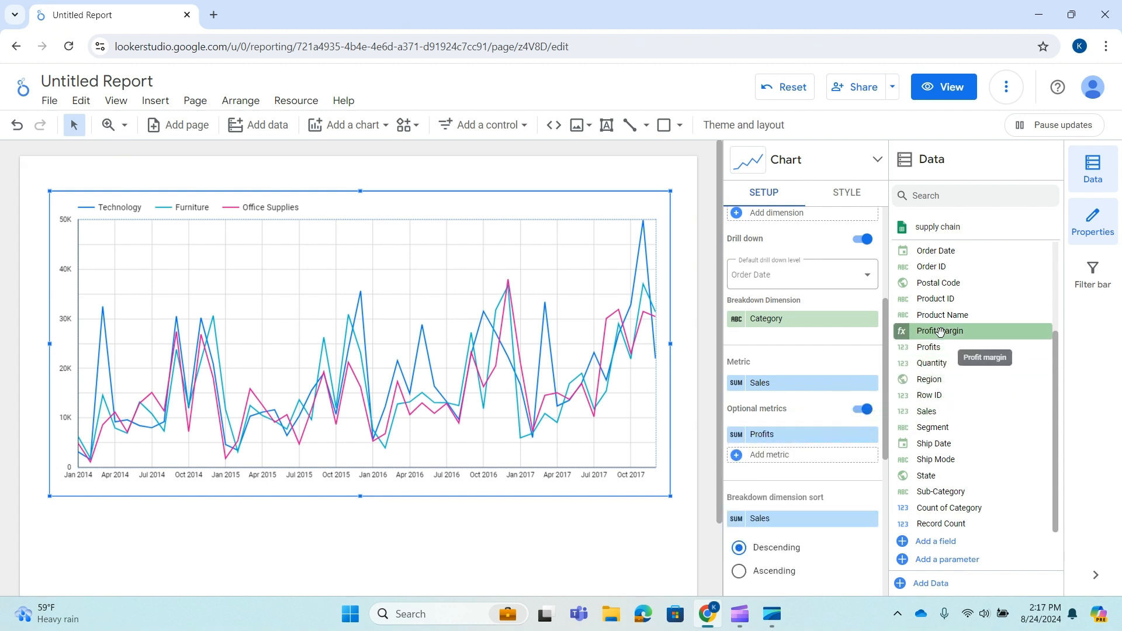
{"action": "left_click_drag", "start_coordinate": [939, 331], "coordinate": [777, 456]}
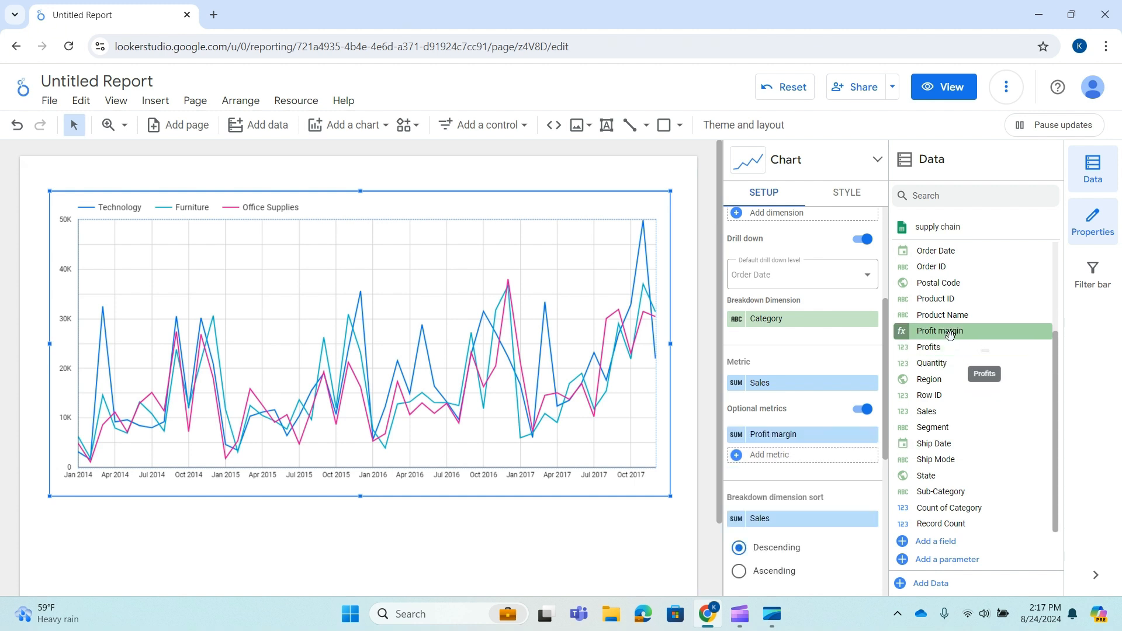
{"action": "left_click_drag", "start_coordinate": [949, 334], "coordinate": [799, 465]}
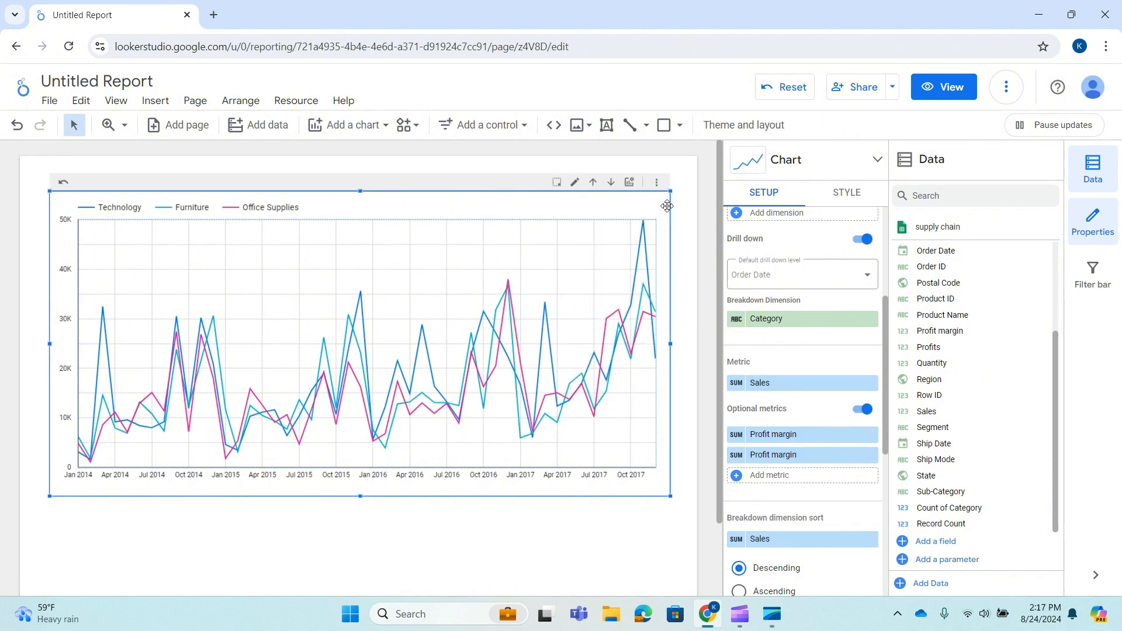
Switch to view mode and change the chart's displayed metric to Profit margin.
{"action": "left_click", "coordinate": [946, 92]}
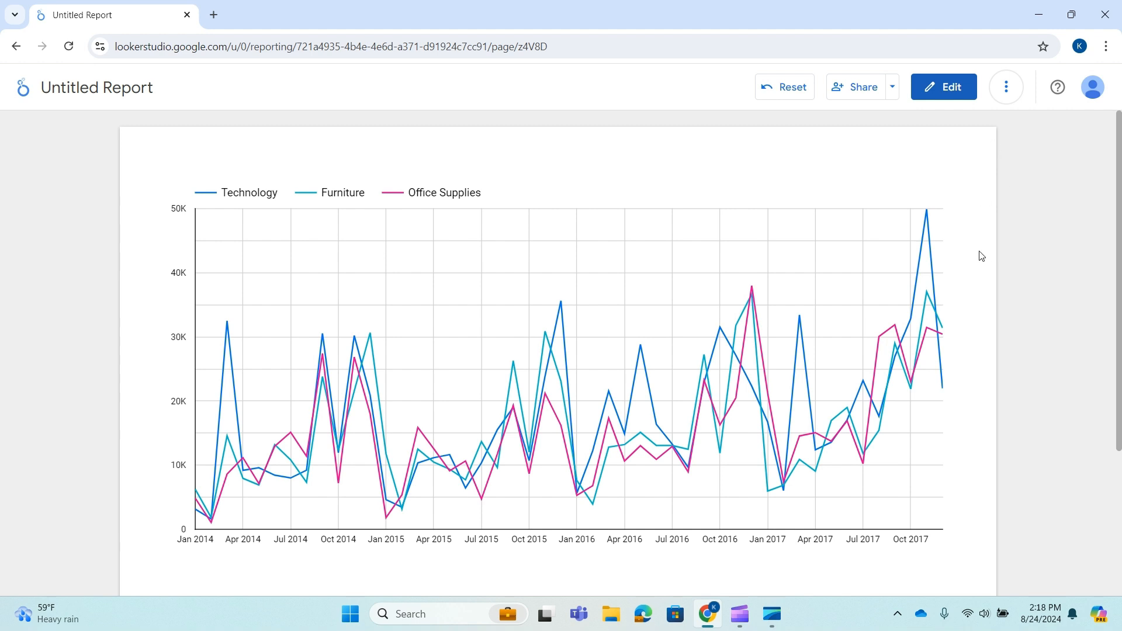
{"action": "left_click", "coordinate": [910, 162]}
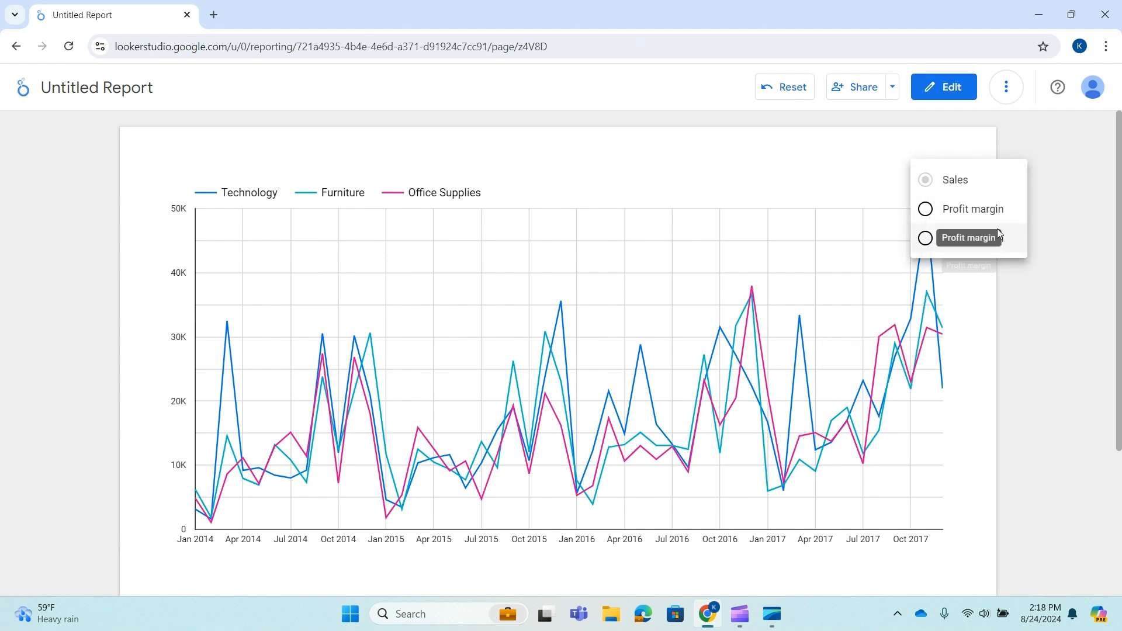
{"action": "left_click", "coordinate": [926, 211]}
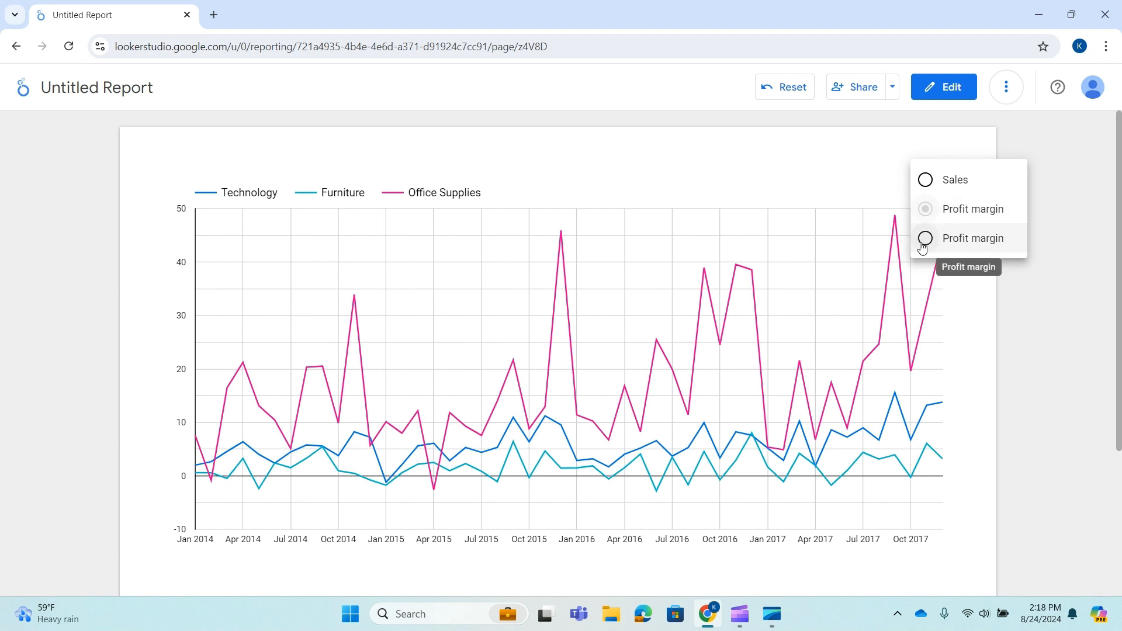
Return to edit mode and replace the duplicate Profit margin optional metric with Profits.
{"action": "left_click", "coordinate": [945, 86]}
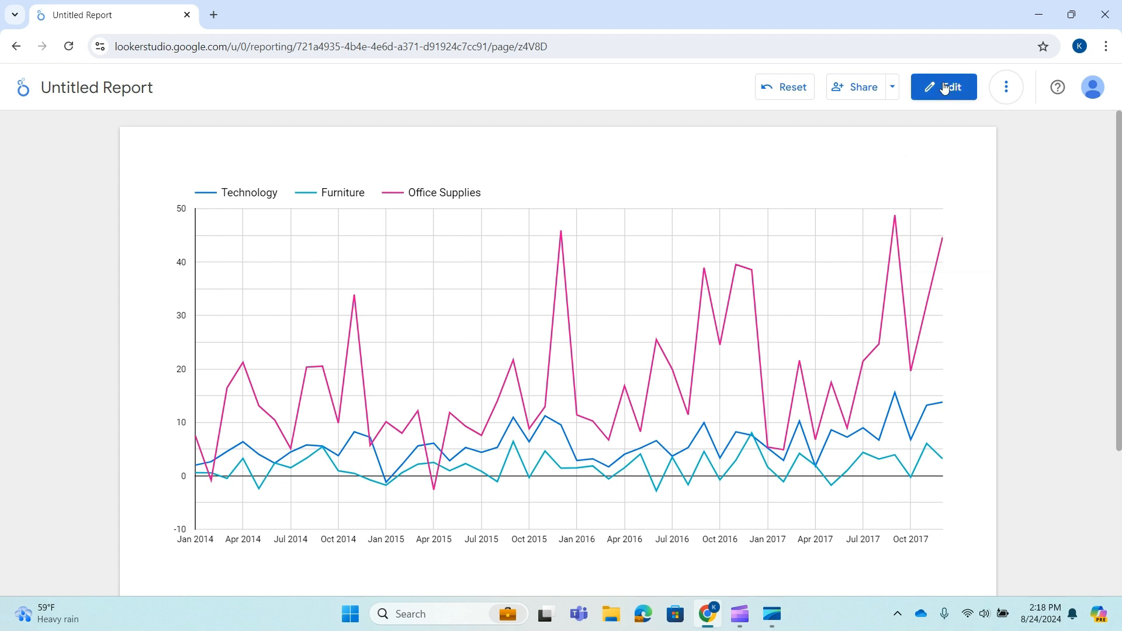
{"action": "left_click", "coordinate": [945, 87]}
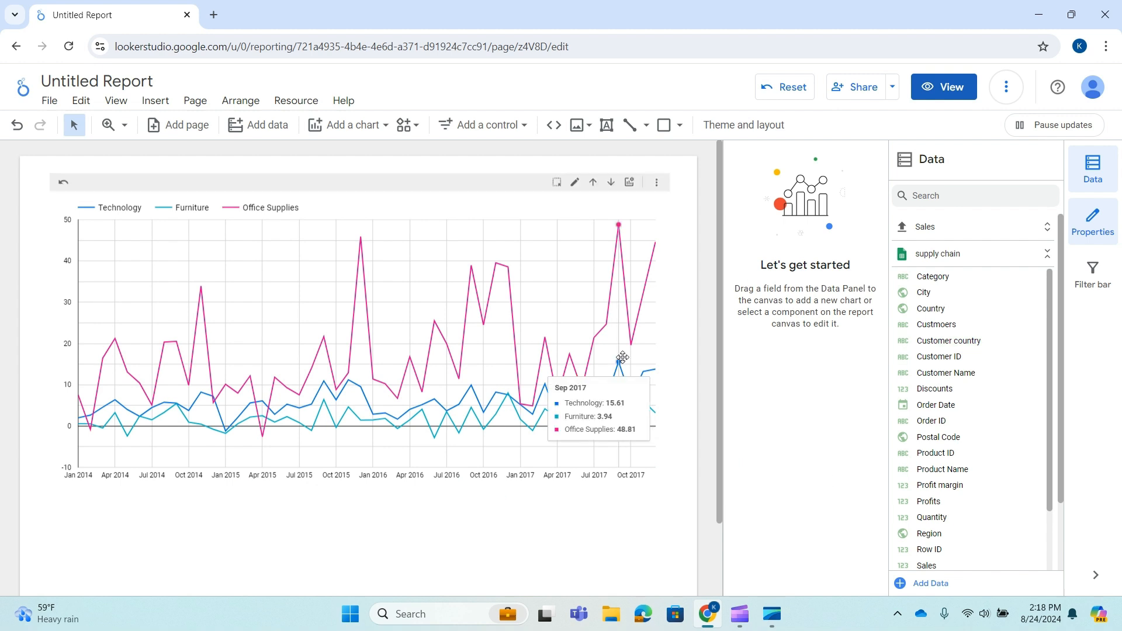
{"action": "left_click", "coordinate": [634, 206]}
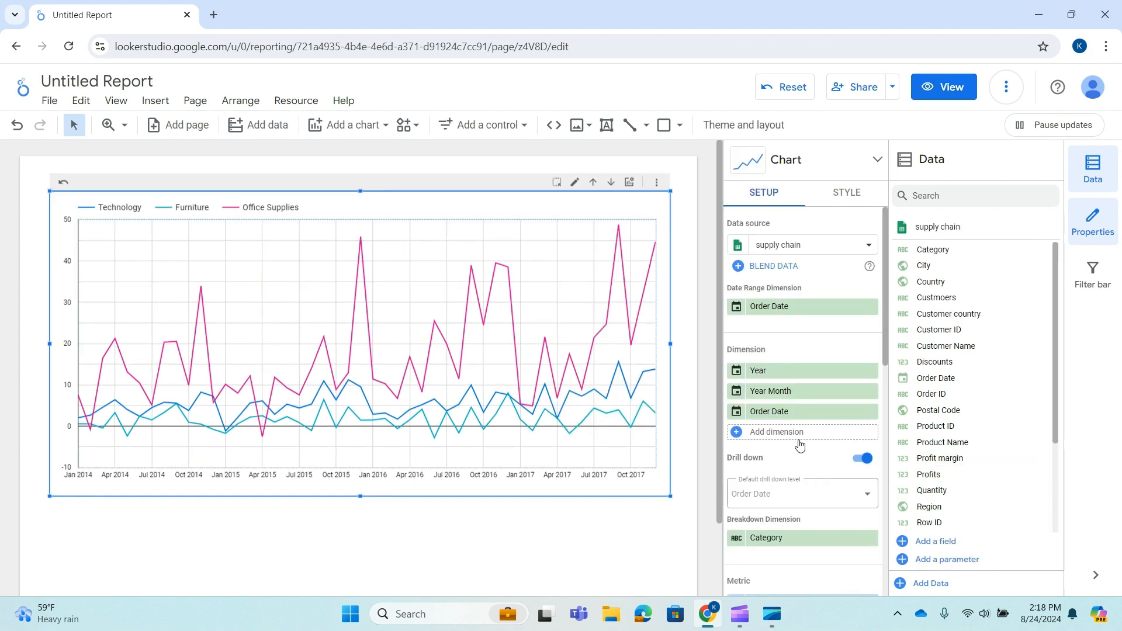
{"action": "scroll", "coordinate": [817, 416], "scroll_direction": "down", "scroll_amount": 4}
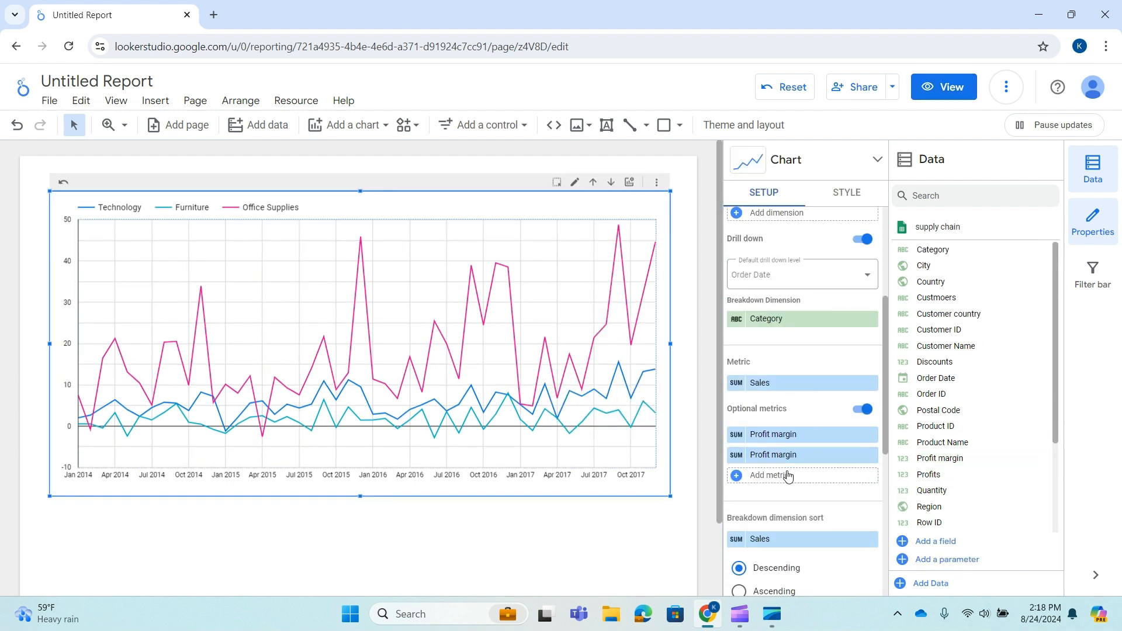
{"action": "left_click", "coordinate": [869, 455]}
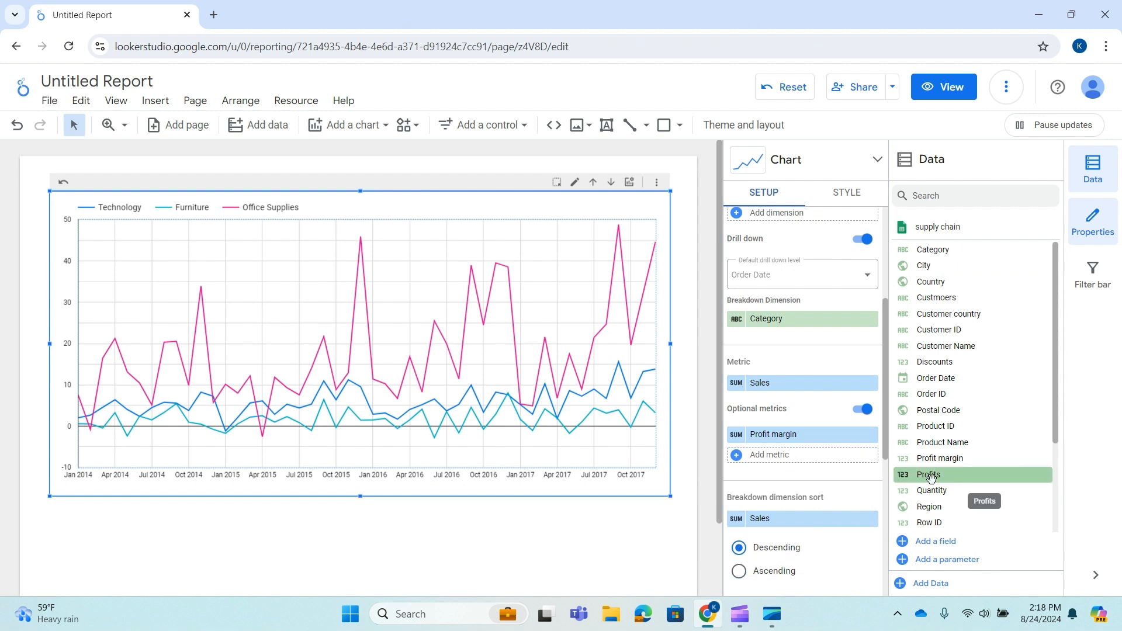
{"action": "left_click_drag", "start_coordinate": [941, 477], "coordinate": [799, 464]}
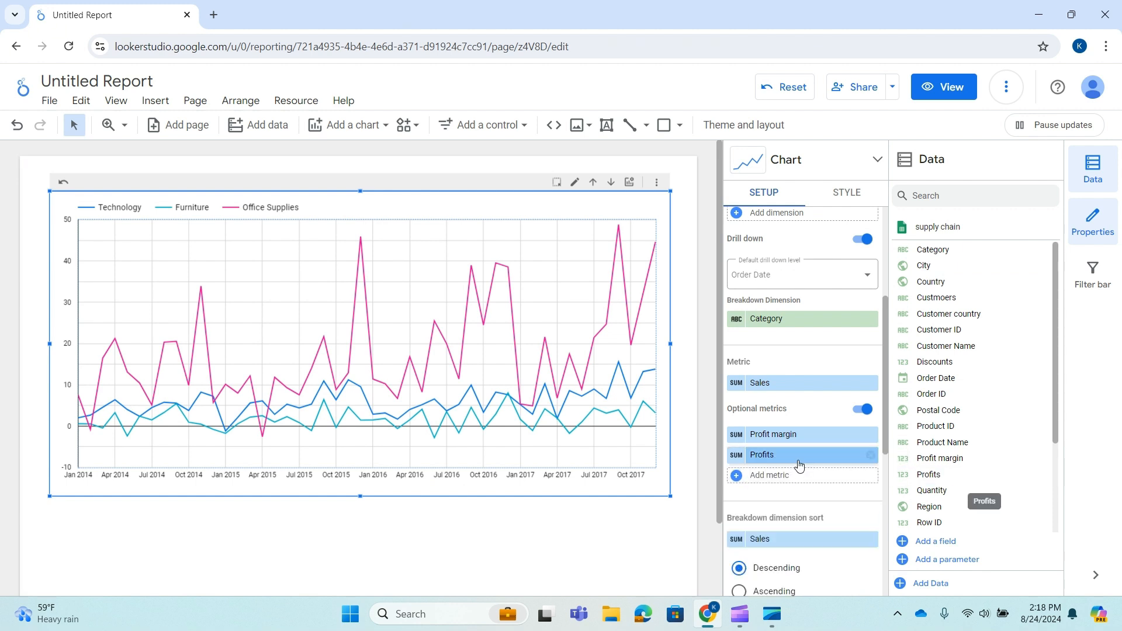
Switch to view mode and toggle the chart's displayed metric to Profits, then back to Sales.
{"action": "left_click", "coordinate": [969, 86]}
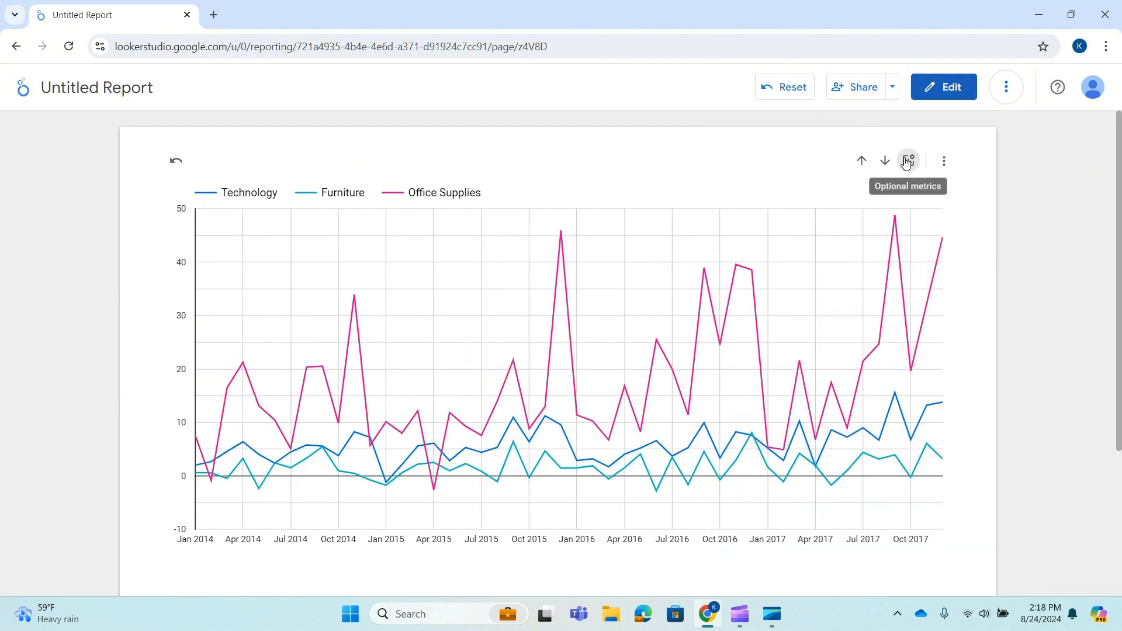
{"action": "left_click", "coordinate": [907, 161]}
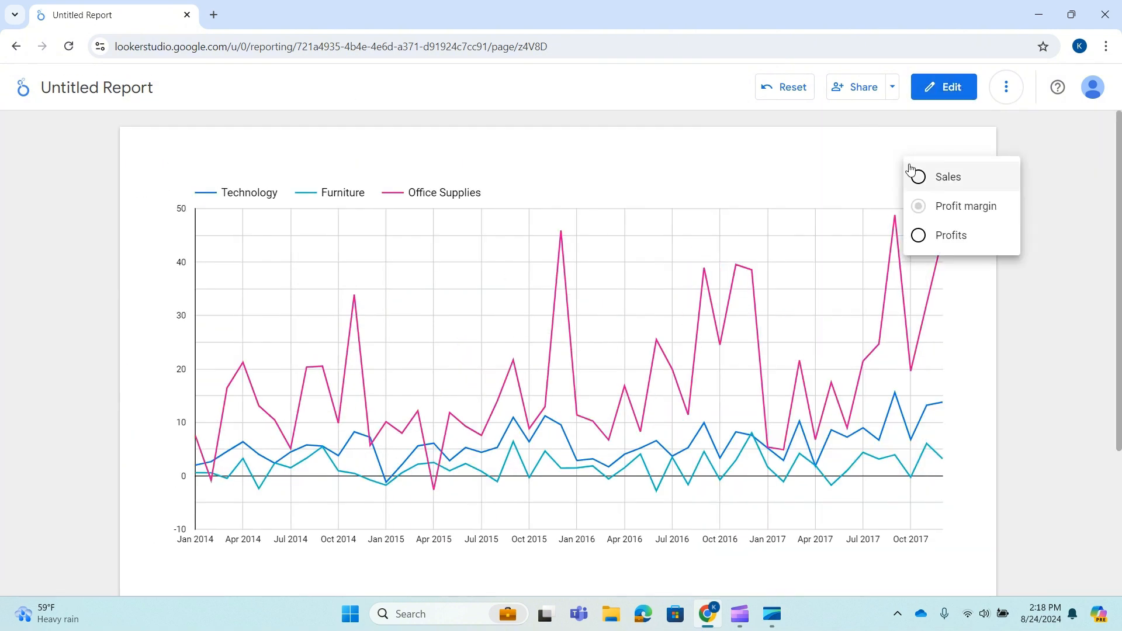
{"action": "left_click", "coordinate": [918, 235]}
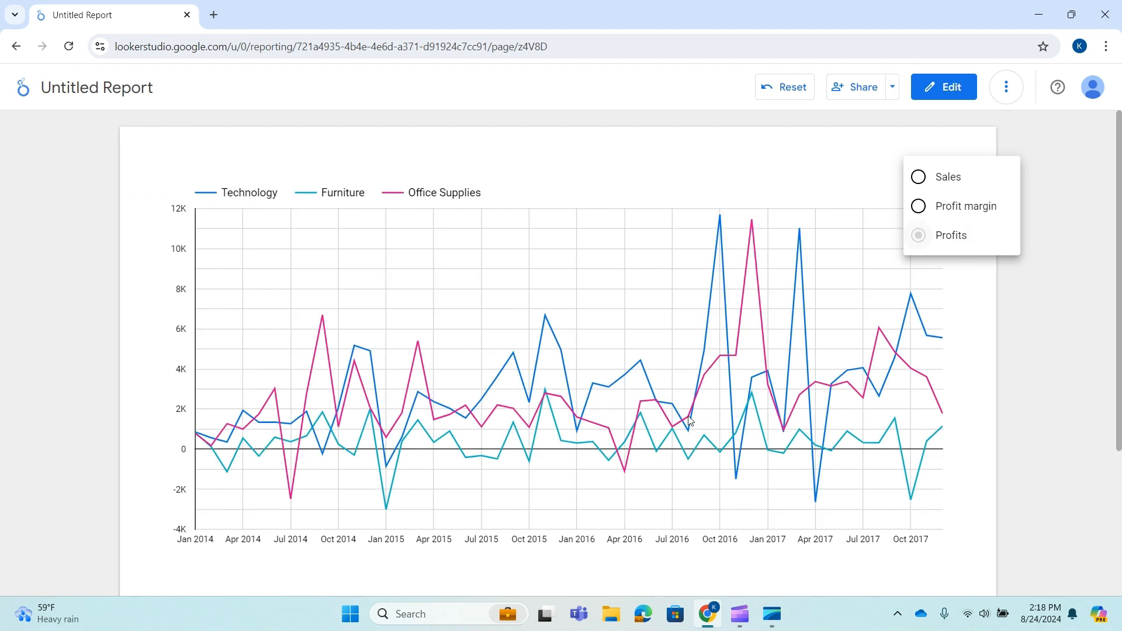
{"action": "left_click", "coordinate": [918, 177]}
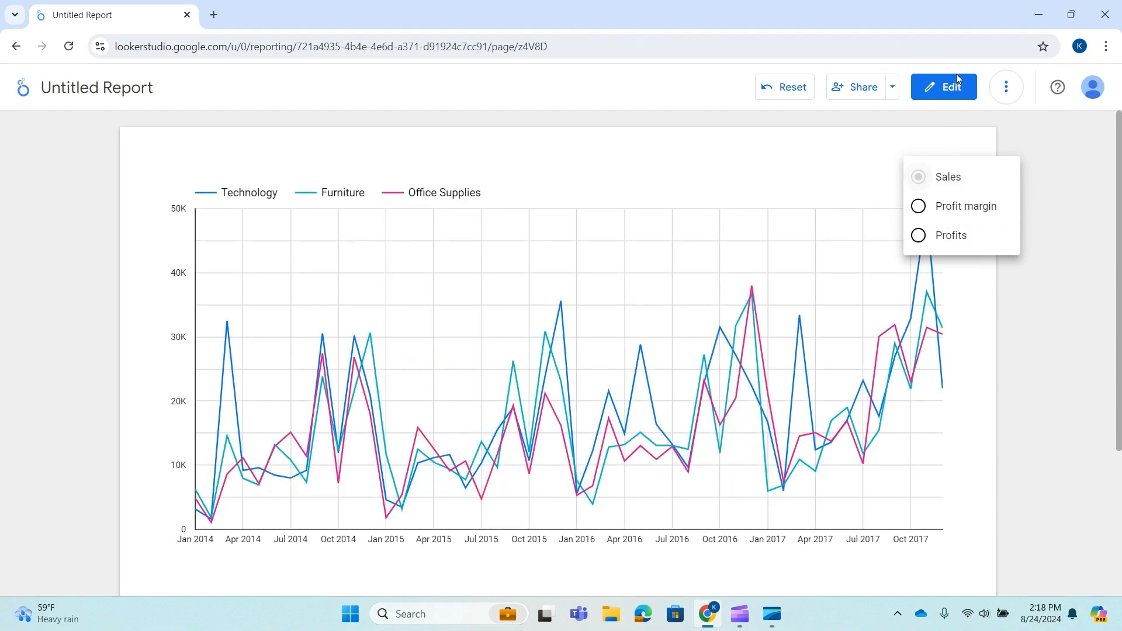
Return to edit mode, select the chart and review its setup options.
{"action": "left_click", "coordinate": [955, 90]}
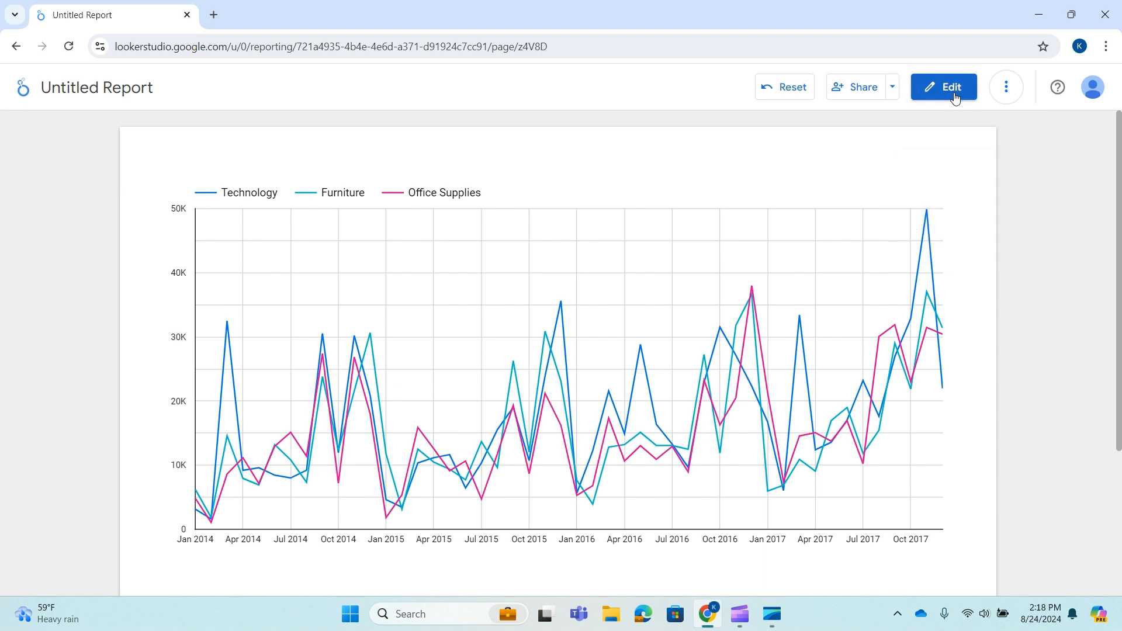
{"action": "left_click", "coordinate": [955, 97]}
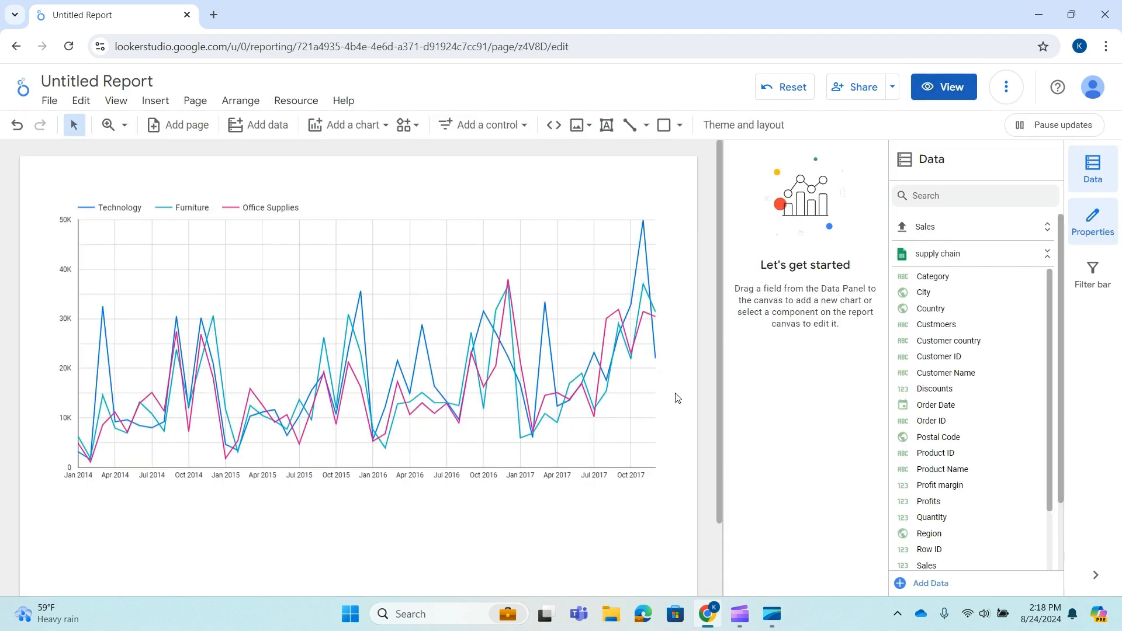
{"action": "left_click", "coordinate": [655, 375]}
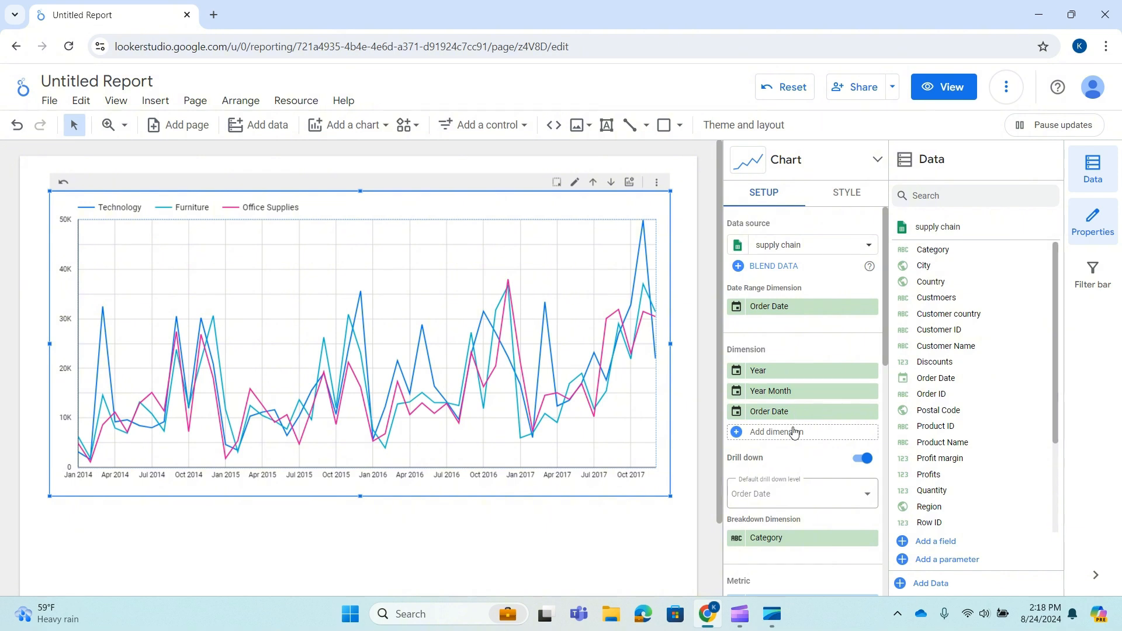
{"action": "scroll", "coordinate": [793, 432], "scroll_direction": "down", "scroll_amount": 5}
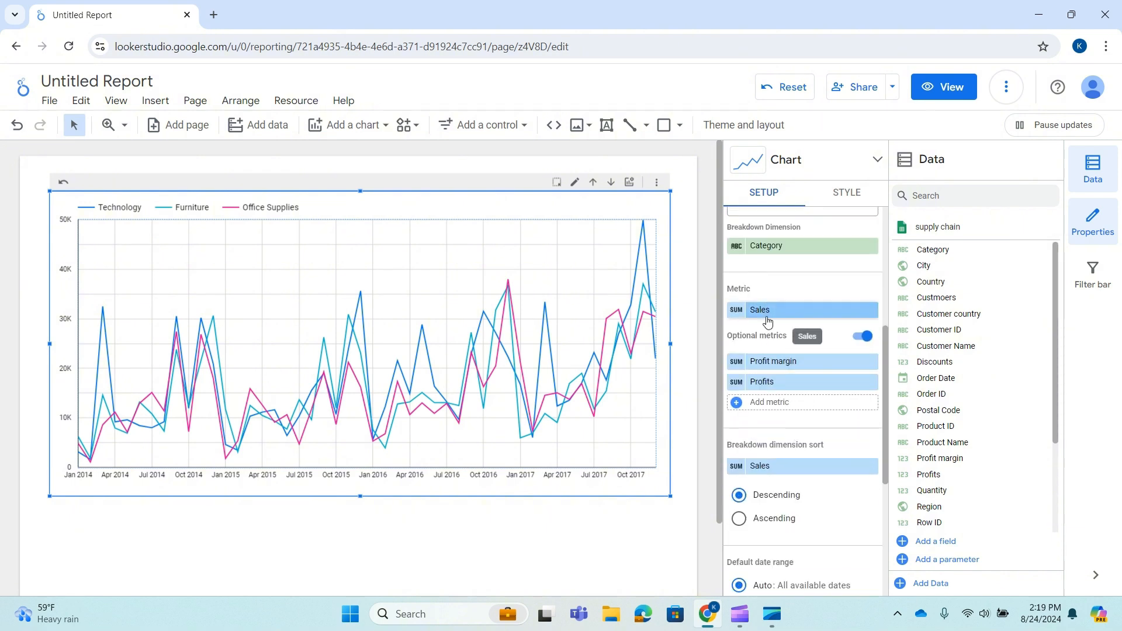
{"action": "scroll", "coordinate": [791, 435], "scroll_direction": "down", "scroll_amount": 2}
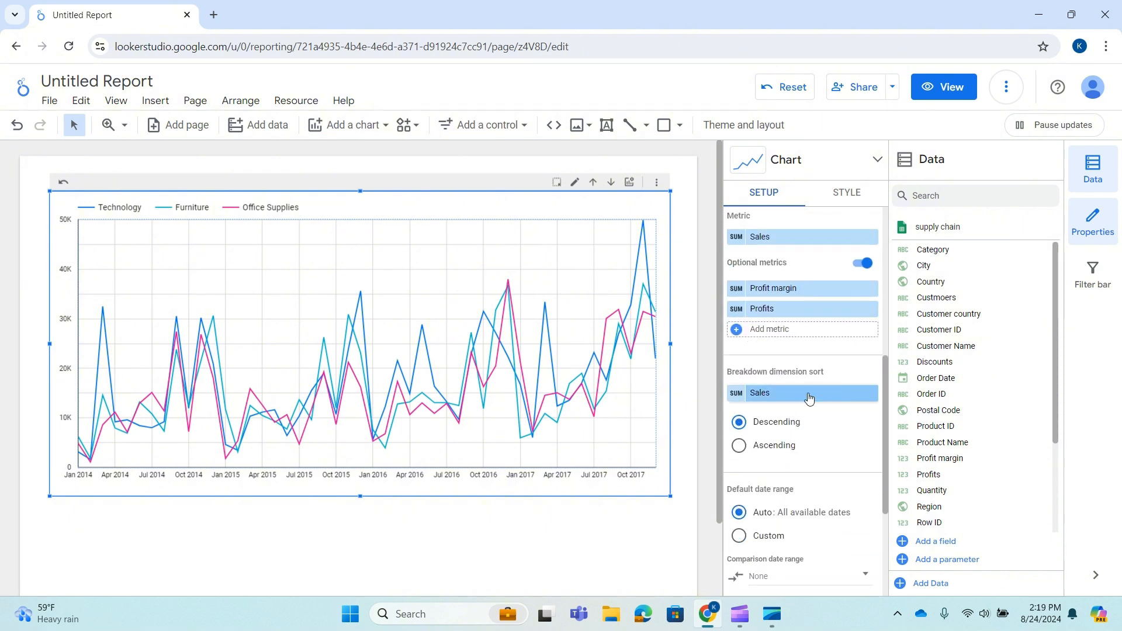
{"action": "scroll", "coordinate": [808, 398], "scroll_direction": "down", "scroll_amount": 4}
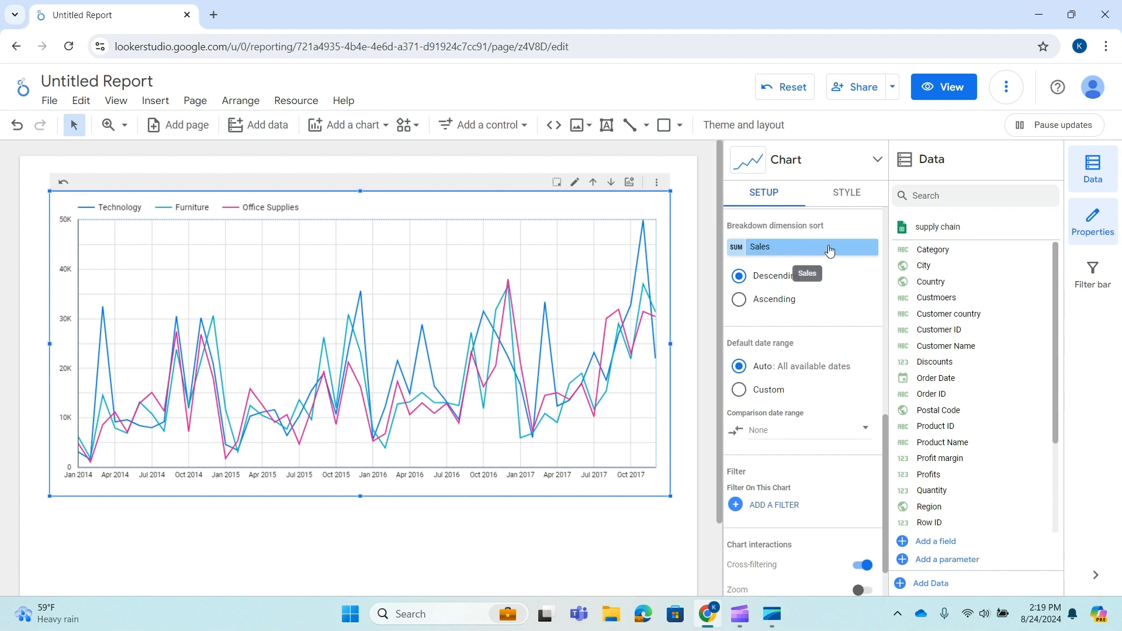
{"action": "scroll", "coordinate": [793, 406], "scroll_direction": "down", "scroll_amount": 2}
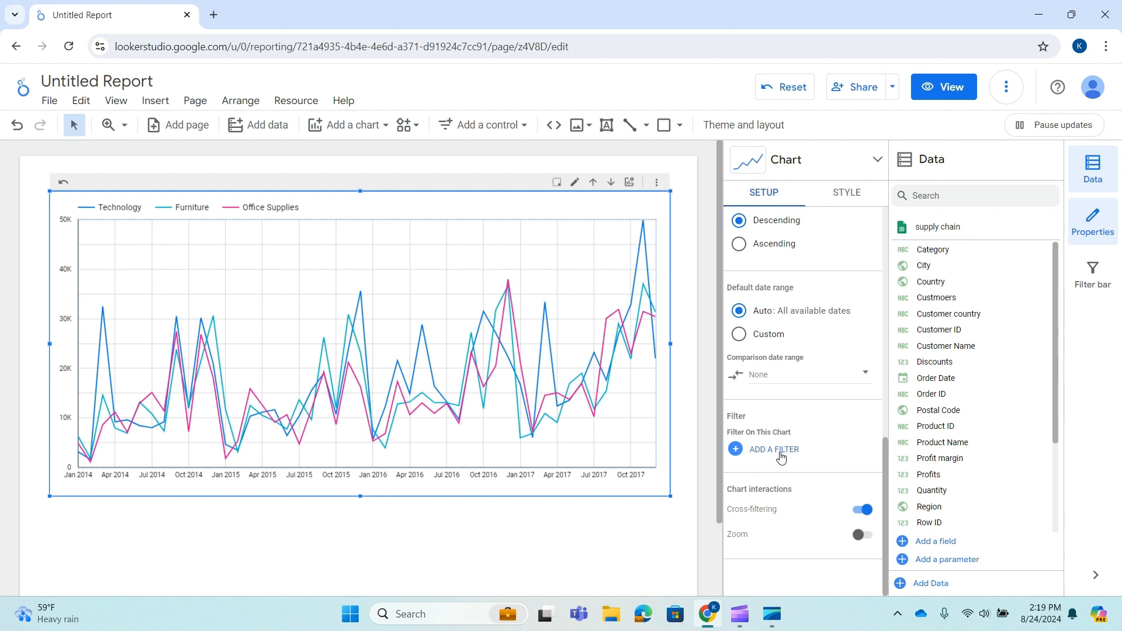
{"action": "scroll", "coordinate": [828, 429], "scroll_direction": "up", "scroll_amount": 8}
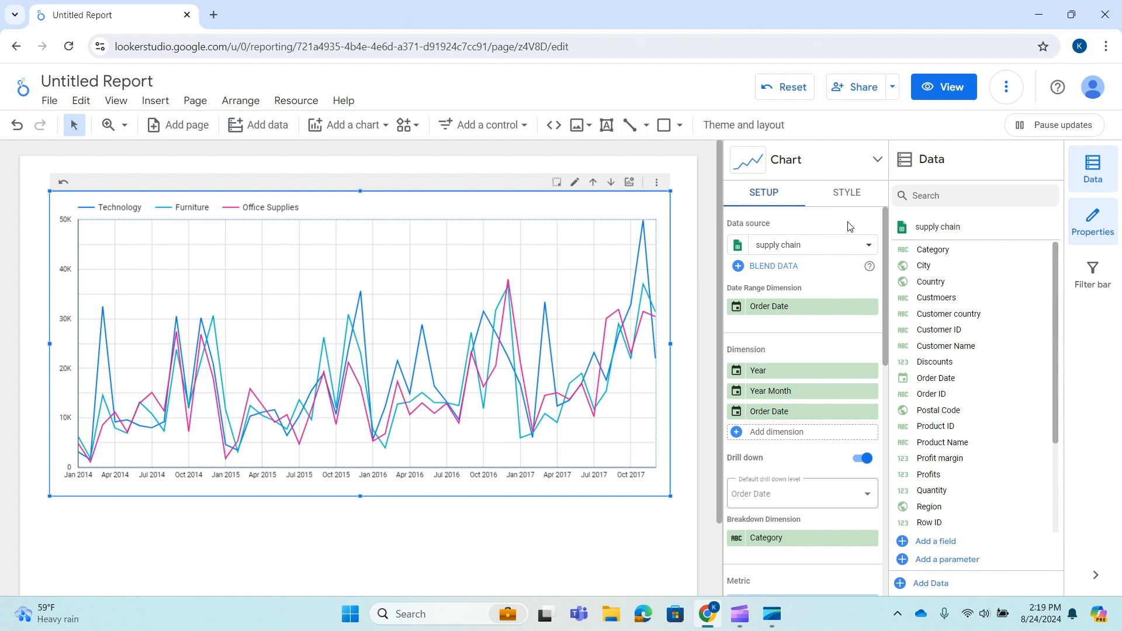
Turn on the chart title in the style settings and set it to Sales over Time.
{"action": "left_click", "coordinate": [848, 199]}
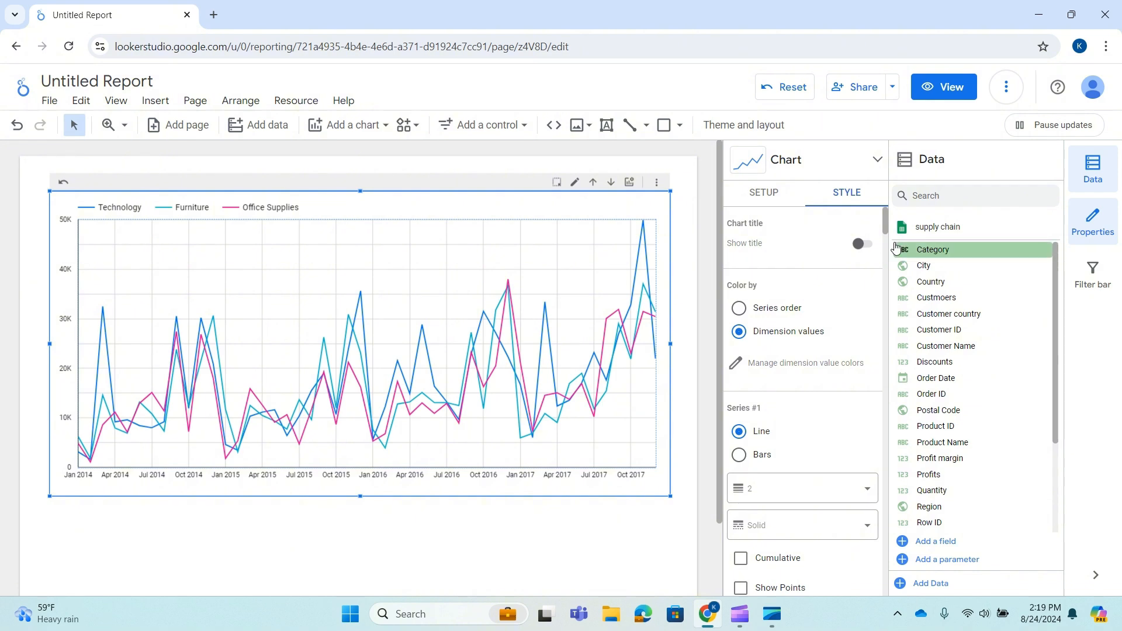
{"action": "left_click", "coordinate": [861, 245]}
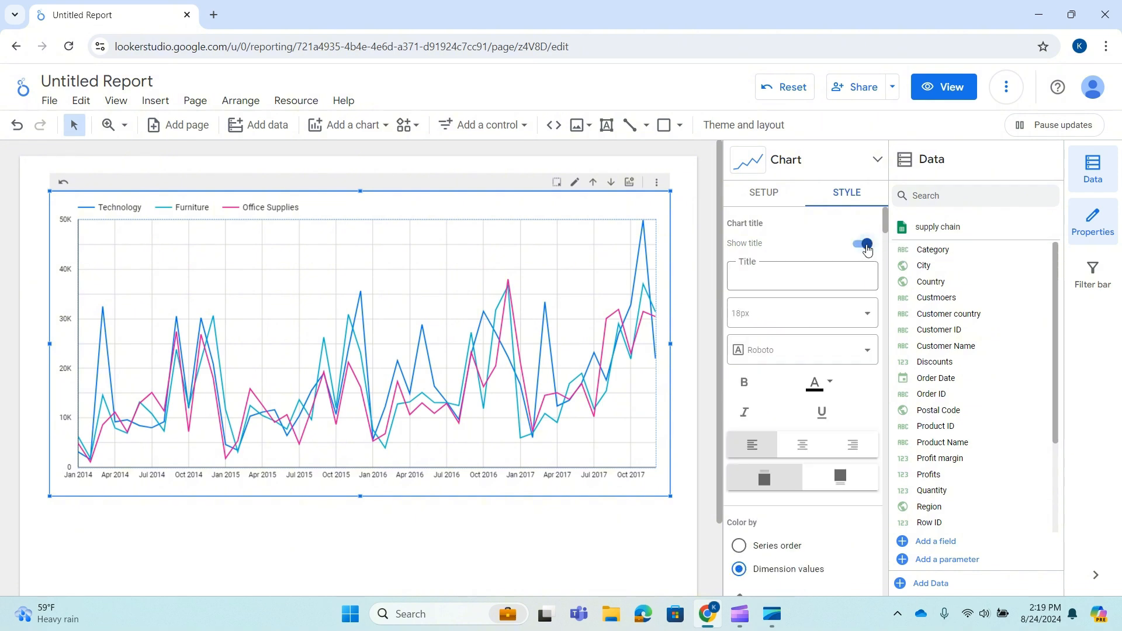
{"action": "left_click", "coordinate": [810, 275]}
{"action": "type", "text": "Sal"}
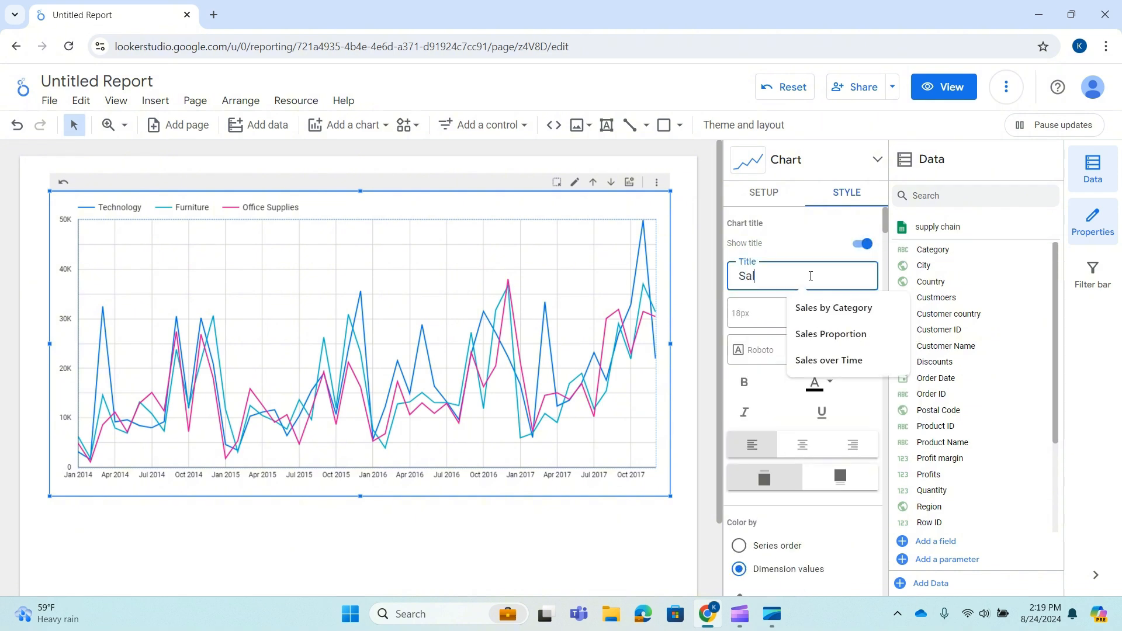
{"action": "type", "text": "e"}
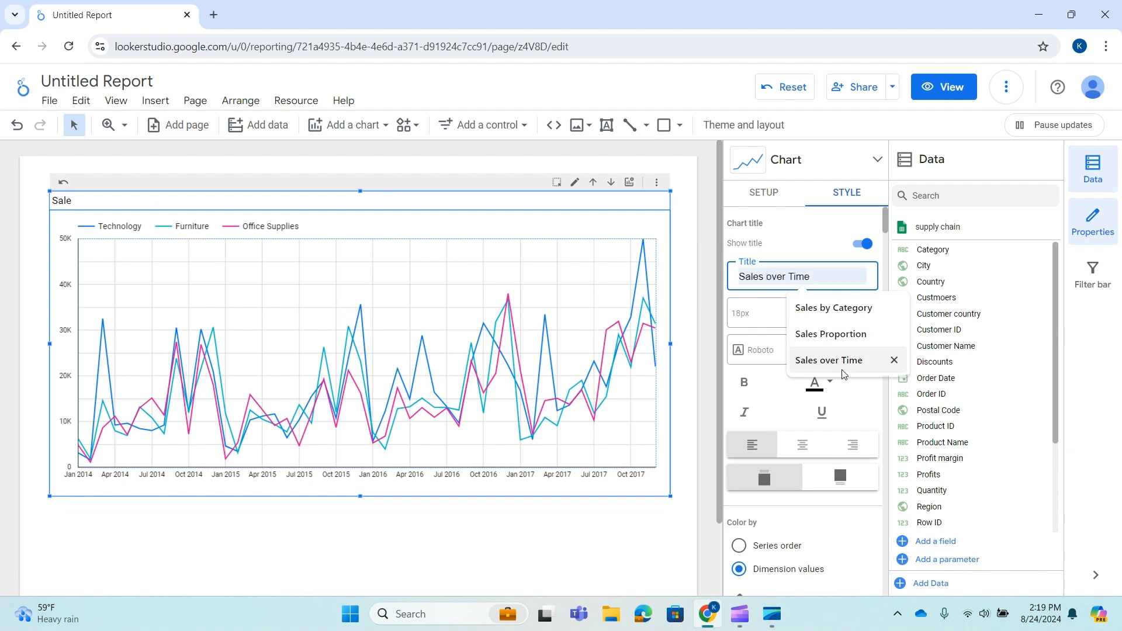
{"action": "left_click", "coordinate": [828, 360]}
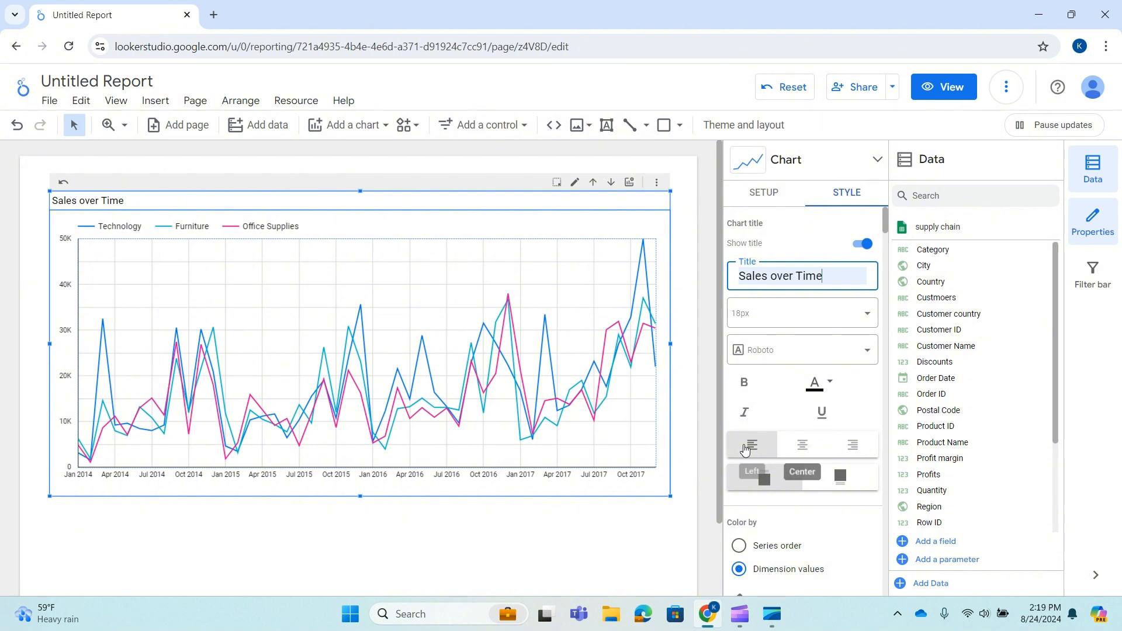
Move the chart title to the bottom position and back to the top.
{"action": "scroll", "coordinate": [798, 419], "scroll_direction": "down", "scroll_amount": 1}
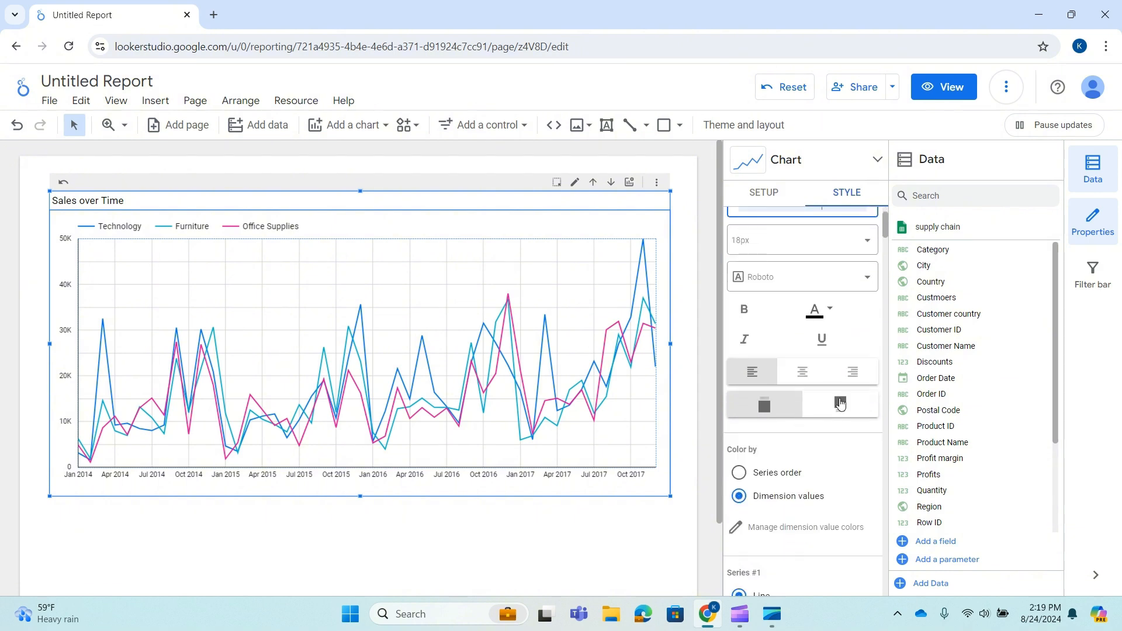
{"action": "left_click", "coordinate": [837, 408]}
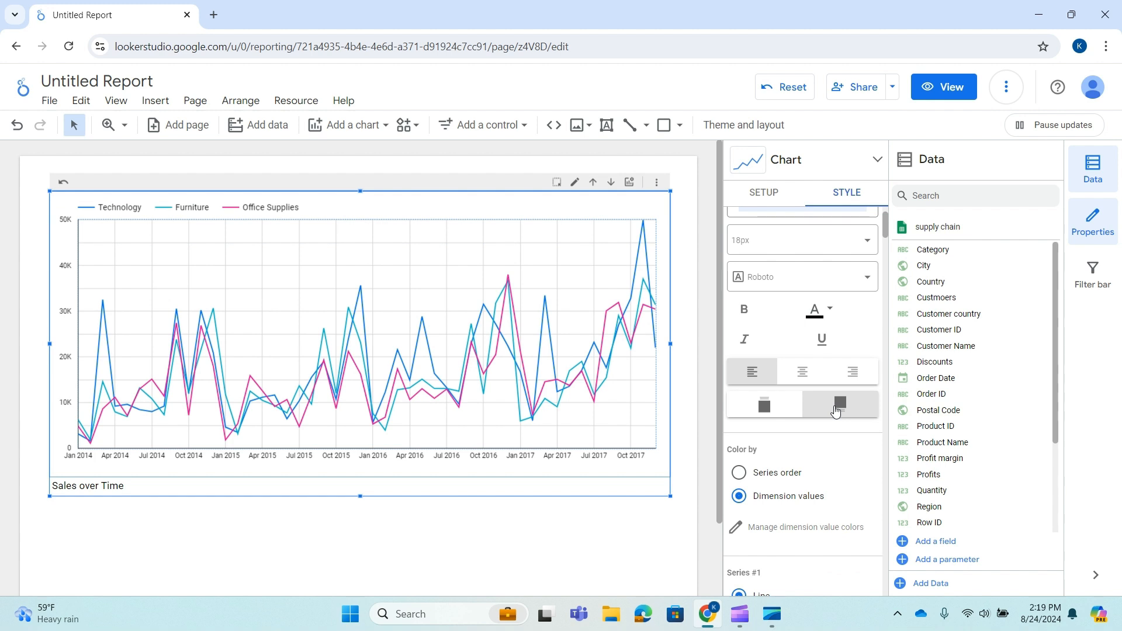
{"action": "left_click", "coordinate": [775, 402]}
Switch the chart's color by option to Series order and back to Dimension values.
{"action": "scroll", "coordinate": [814, 467], "scroll_direction": "down", "scroll_amount": 3}
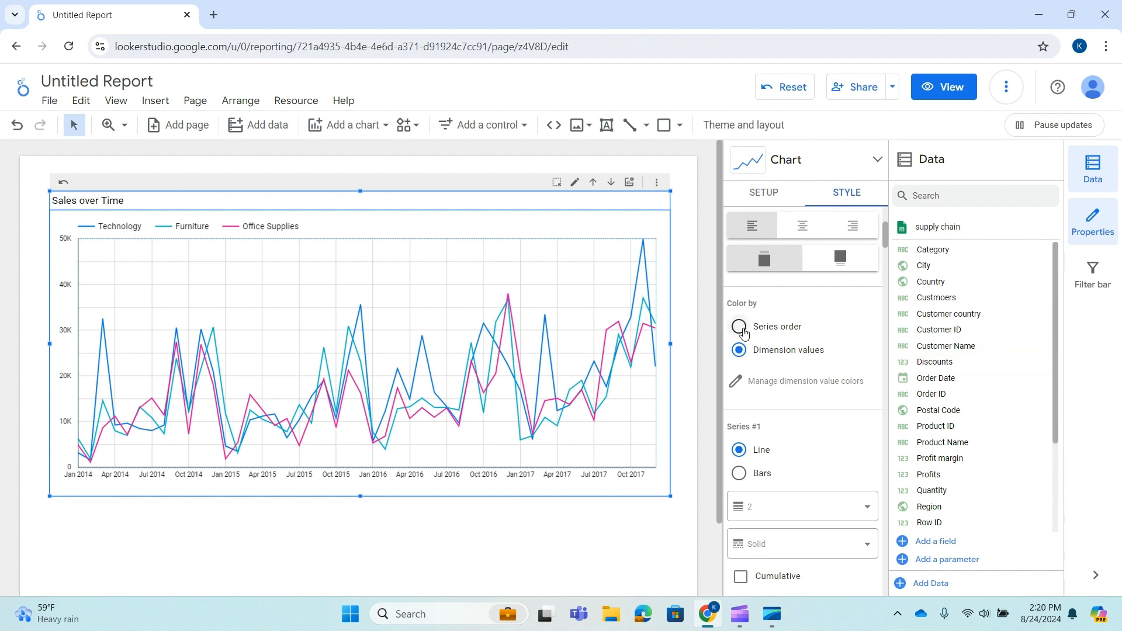
{"action": "left_click", "coordinate": [740, 327]}
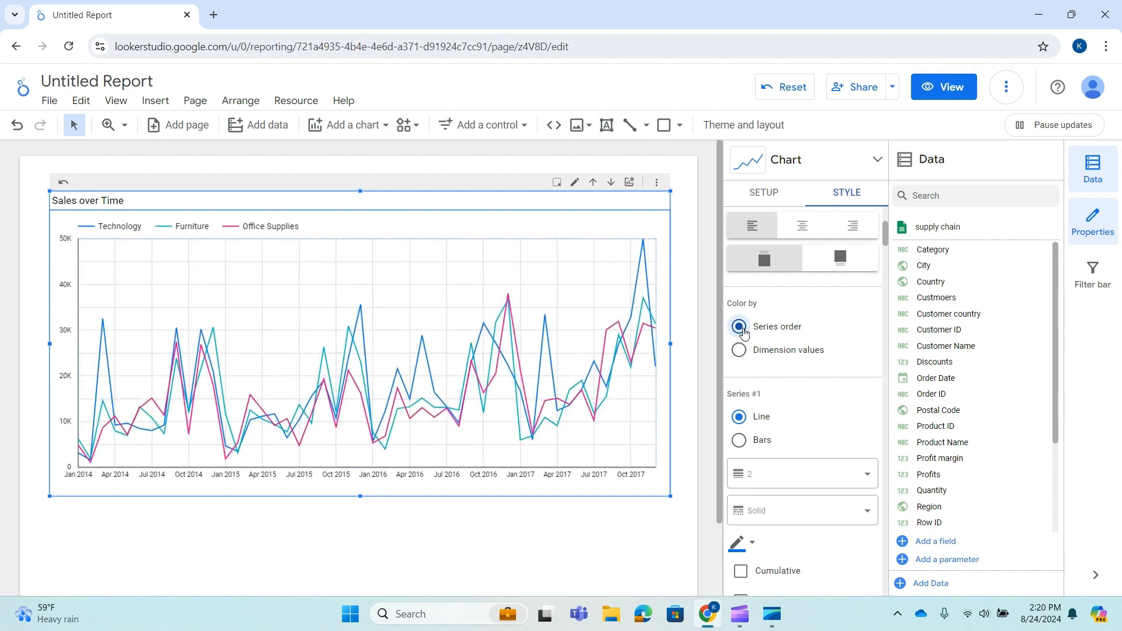
{"action": "left_click", "coordinate": [750, 356]}
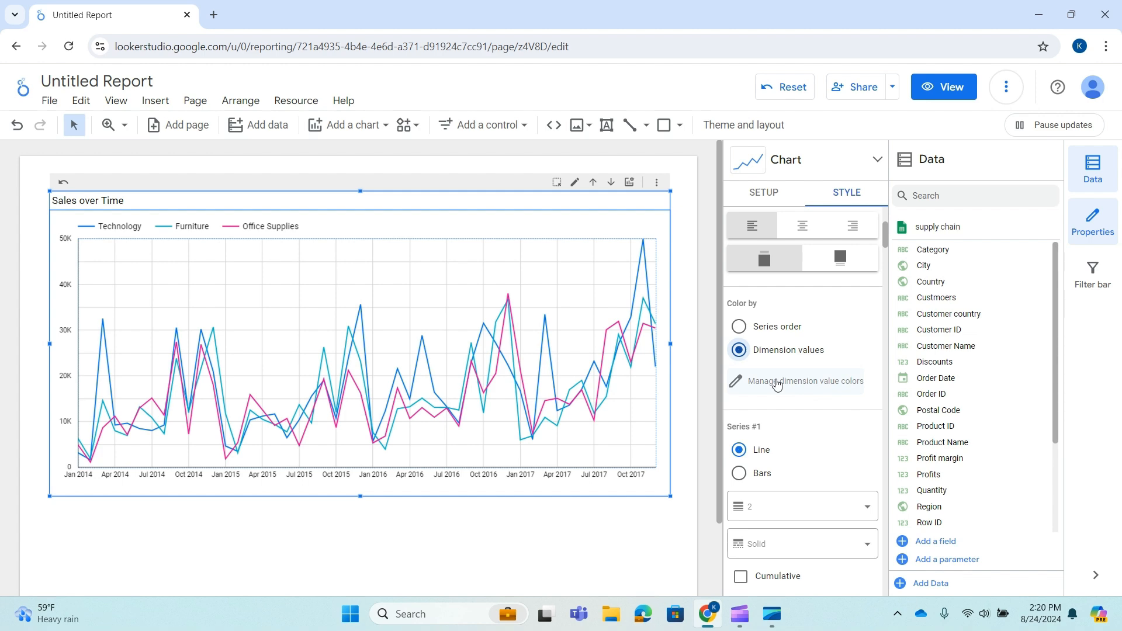
Examine the dimension value colors list and the series style options.
{"action": "left_click", "coordinate": [777, 383]}
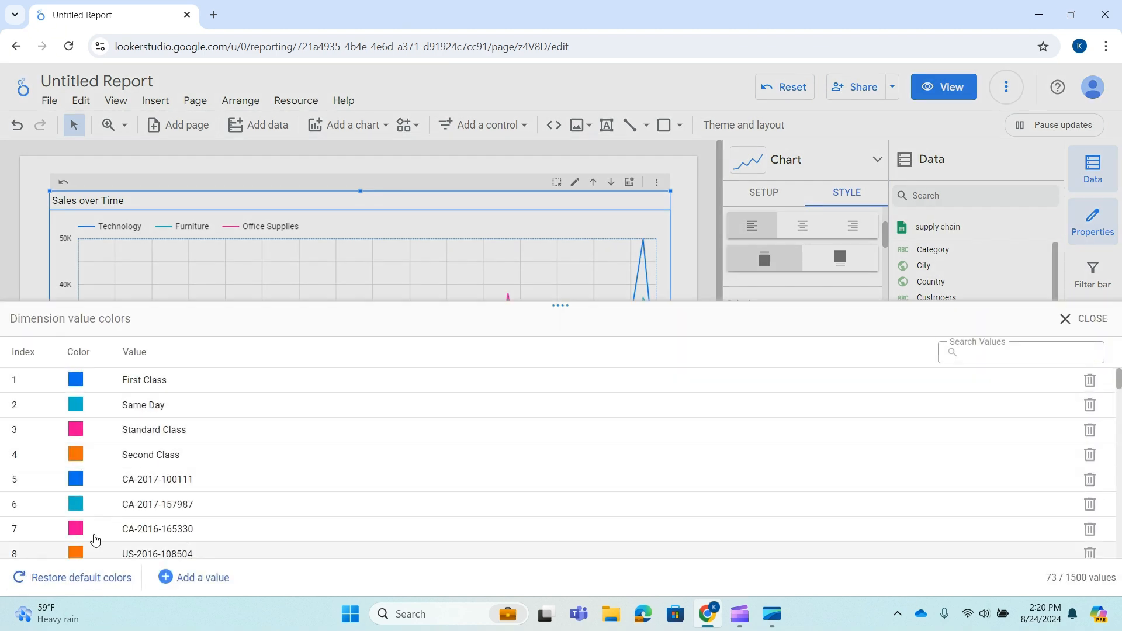
{"action": "scroll", "coordinate": [299, 477], "scroll_direction": "down", "scroll_amount": 8}
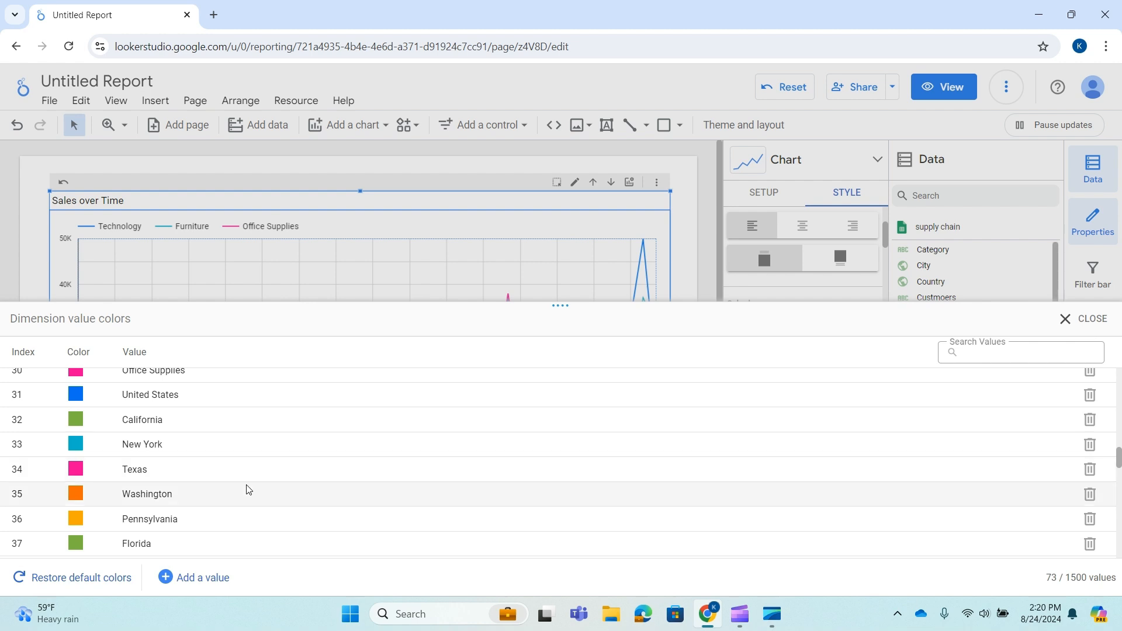
{"action": "scroll", "coordinate": [482, 473], "scroll_direction": "up", "scroll_amount": 10}
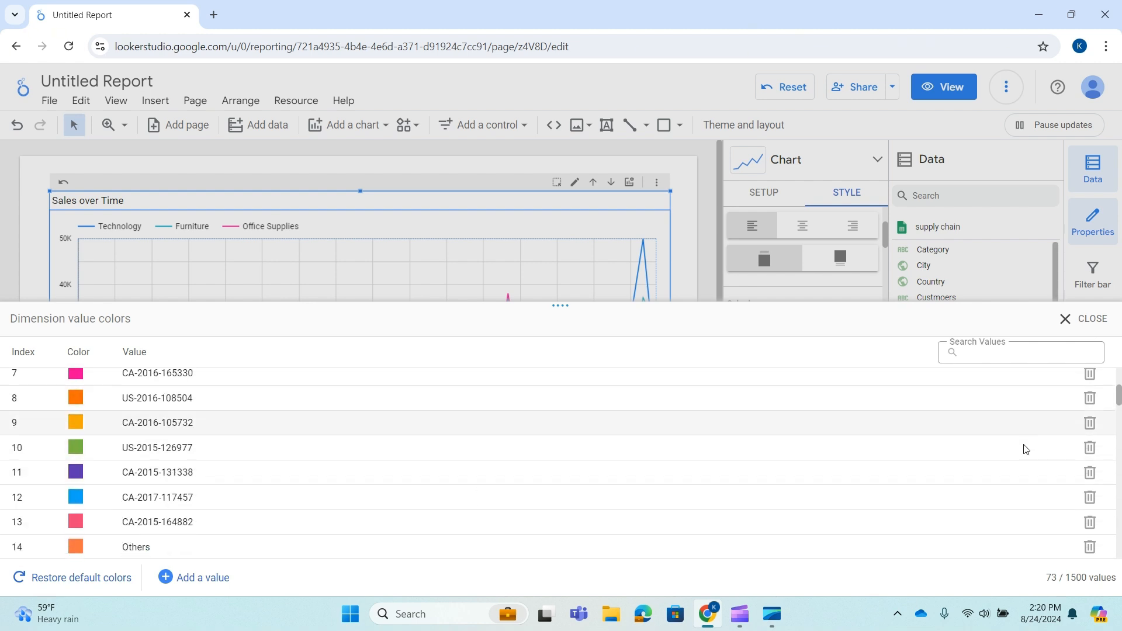
{"action": "scroll", "coordinate": [1022, 449], "scroll_direction": "down", "scroll_amount": 11}
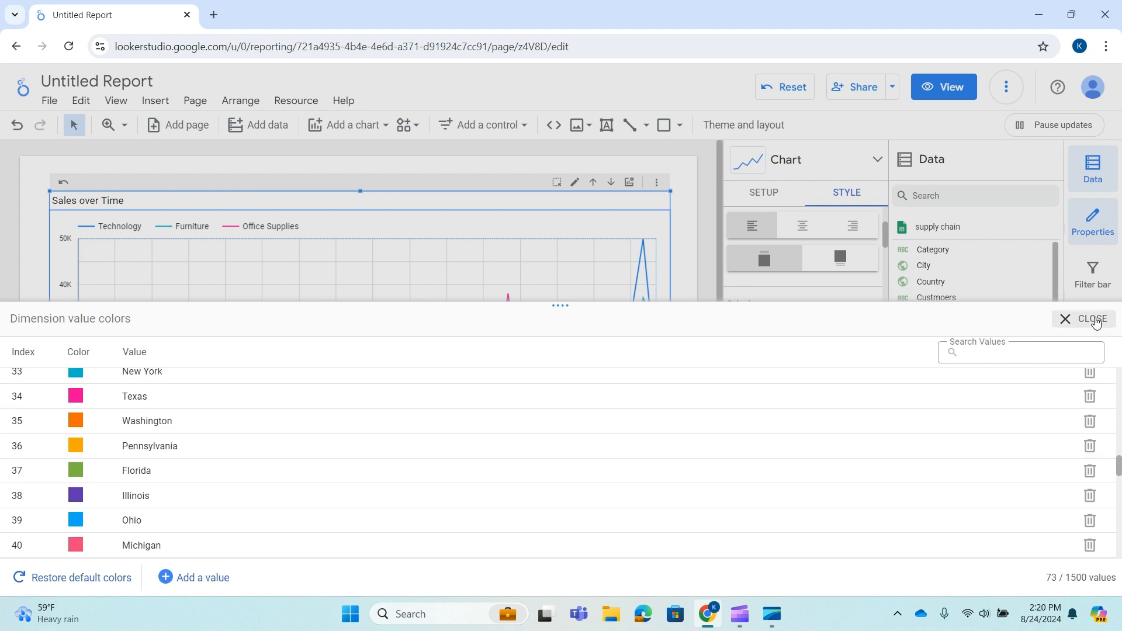
{"action": "left_click", "coordinate": [1110, 323]}
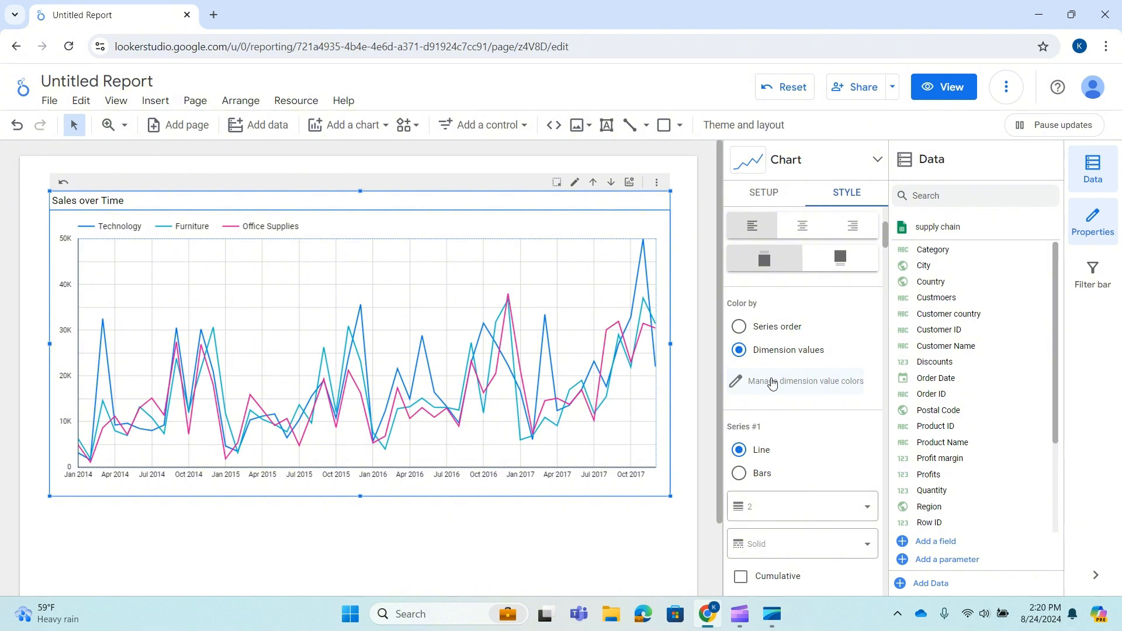
{"action": "scroll", "coordinate": [770, 383], "scroll_direction": "down", "scroll_amount": 3}
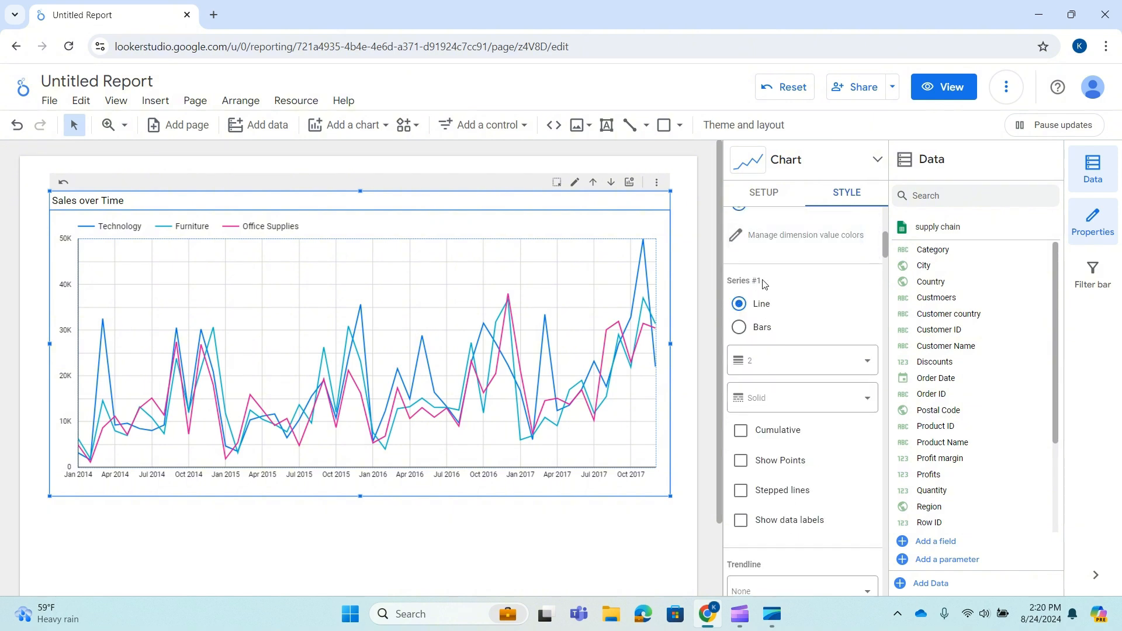
{"action": "scroll", "coordinate": [742, 461], "scroll_direction": "down", "scroll_amount": 4}
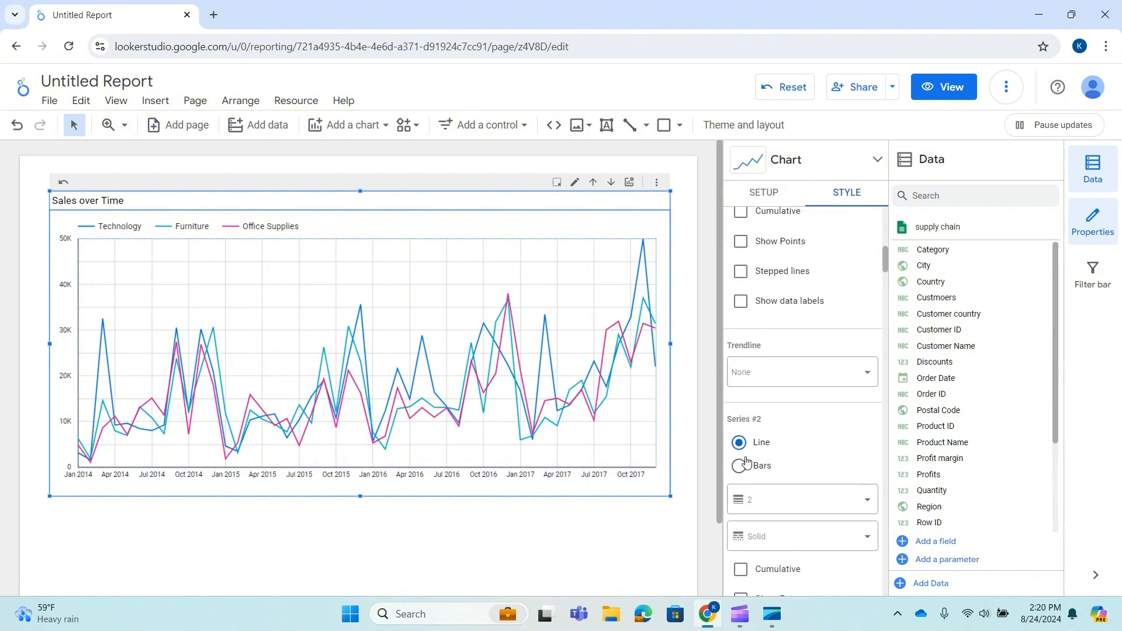
Examine the per-series style options and the number of series setting in the style panel.
{"action": "scroll", "coordinate": [774, 275], "scroll_direction": "down", "scroll_amount": 2}
{"action": "scroll", "coordinate": [741, 491], "scroll_direction": "down", "scroll_amount": 3}
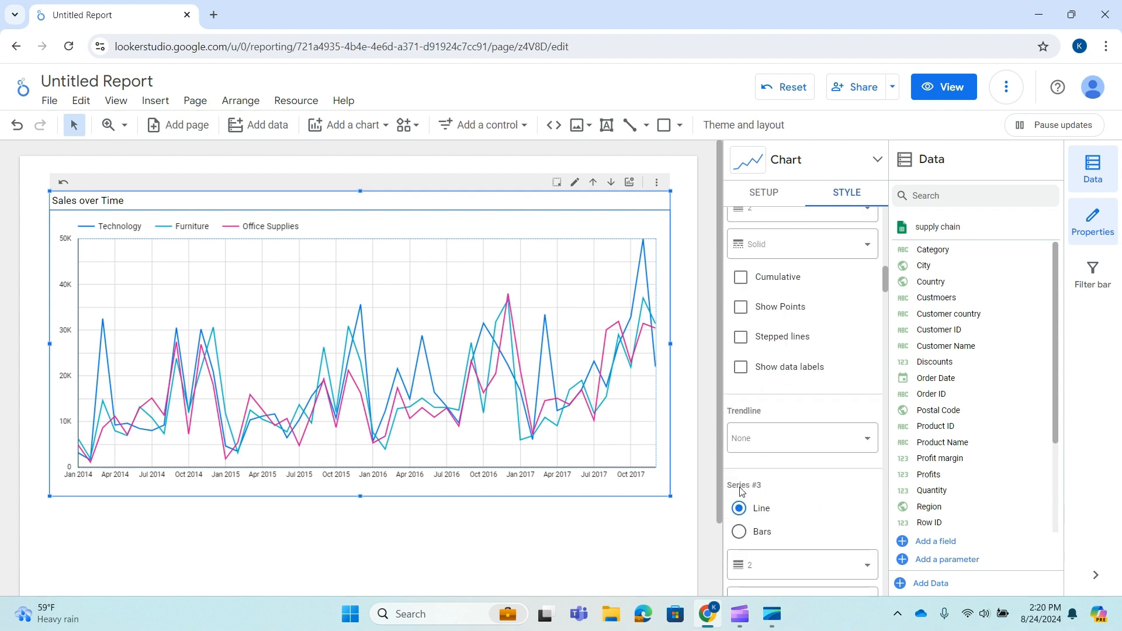
{"action": "left_click_drag", "start_coordinate": [886, 278], "coordinate": [916, 497]}
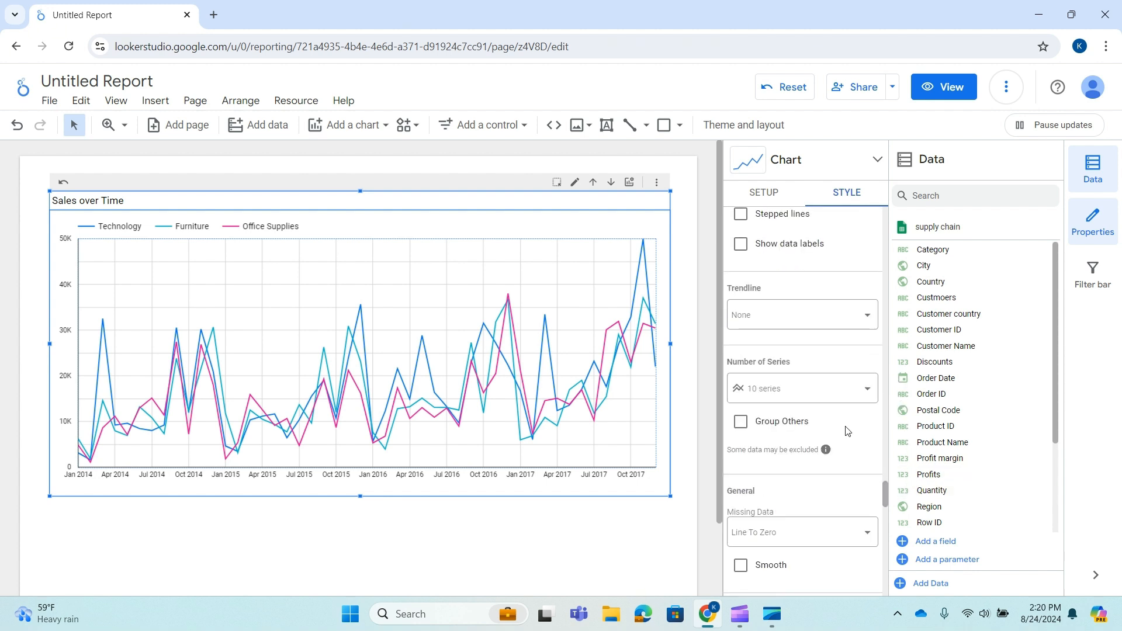
{"action": "scroll", "coordinate": [819, 357], "scroll_direction": "up", "scroll_amount": 8}
{"action": "scroll", "coordinate": [815, 362], "scroll_direction": "up", "scroll_amount": 1}
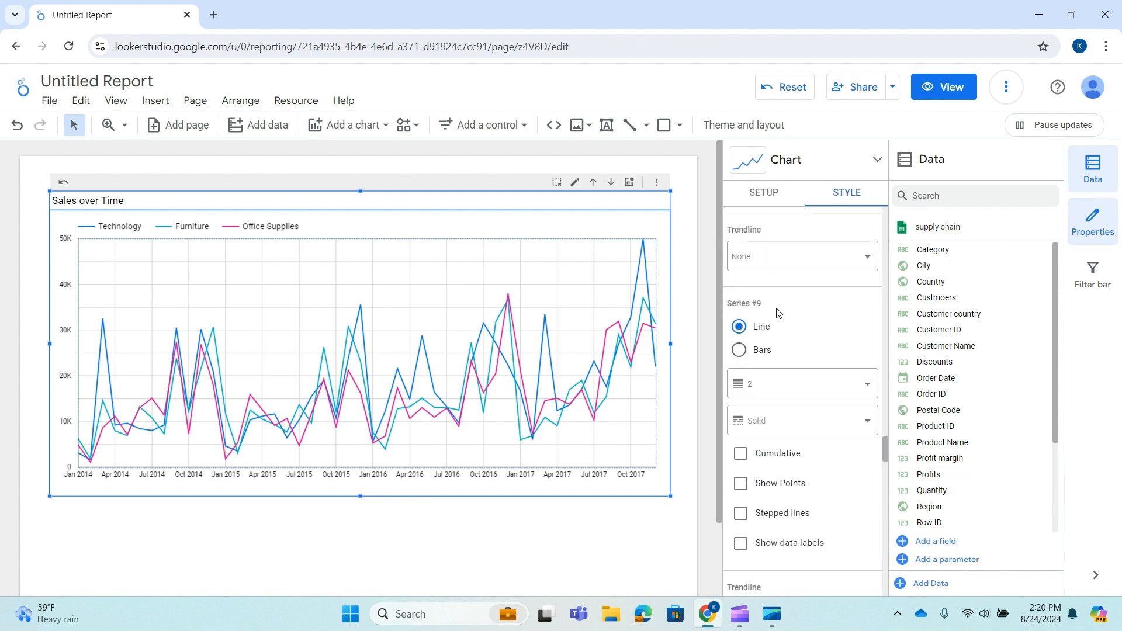
{"action": "scroll", "coordinate": [741, 301], "scroll_direction": "down", "scroll_amount": 3}
{"action": "scroll", "coordinate": [759, 374], "scroll_direction": "down", "scroll_amount": 6}
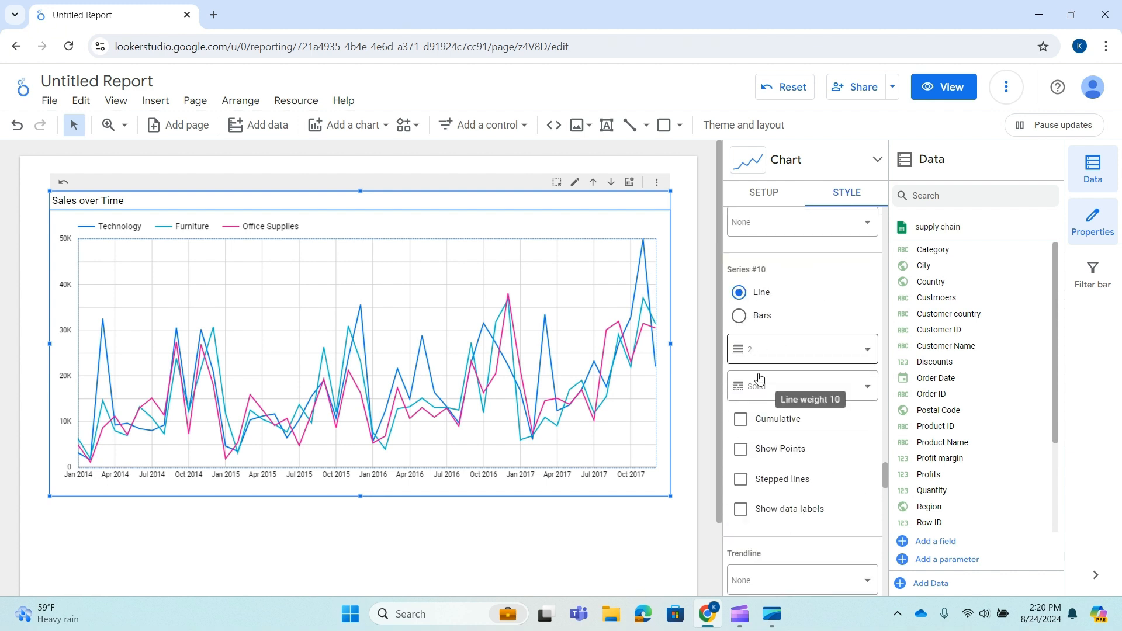
{"action": "scroll", "coordinate": [794, 415], "scroll_direction": "down", "scroll_amount": 5}
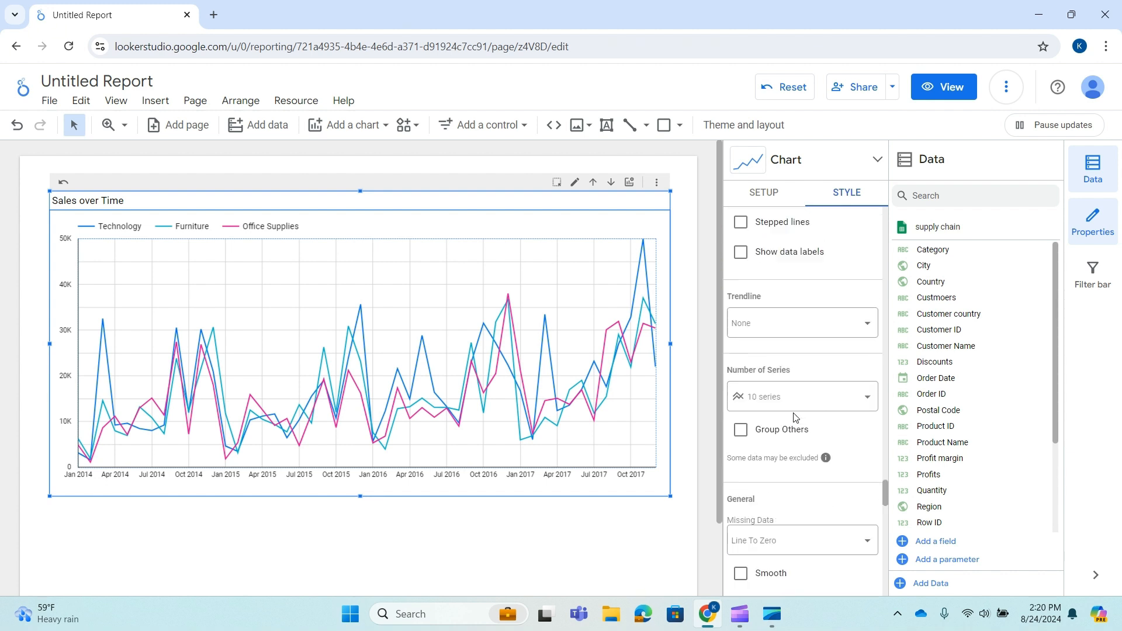
{"action": "scroll", "coordinate": [793, 415], "scroll_direction": "up", "scroll_amount": 5}
{"action": "scroll", "coordinate": [792, 414], "scroll_direction": "up", "scroll_amount": 3}
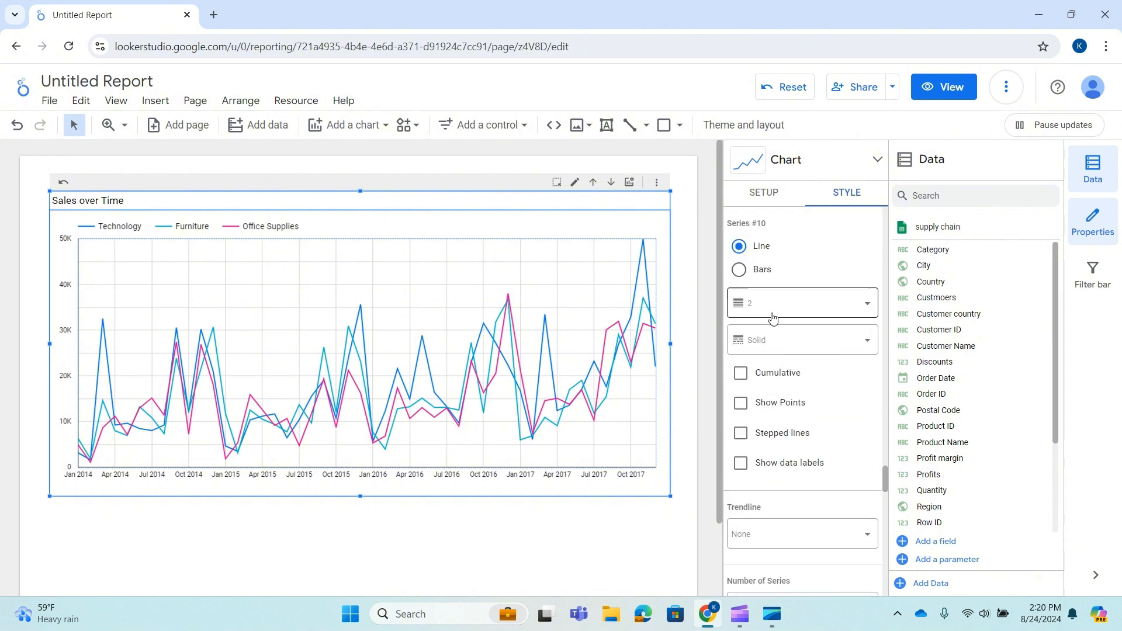
{"action": "scroll", "coordinate": [772, 339], "scroll_direction": "down", "scroll_amount": 4}
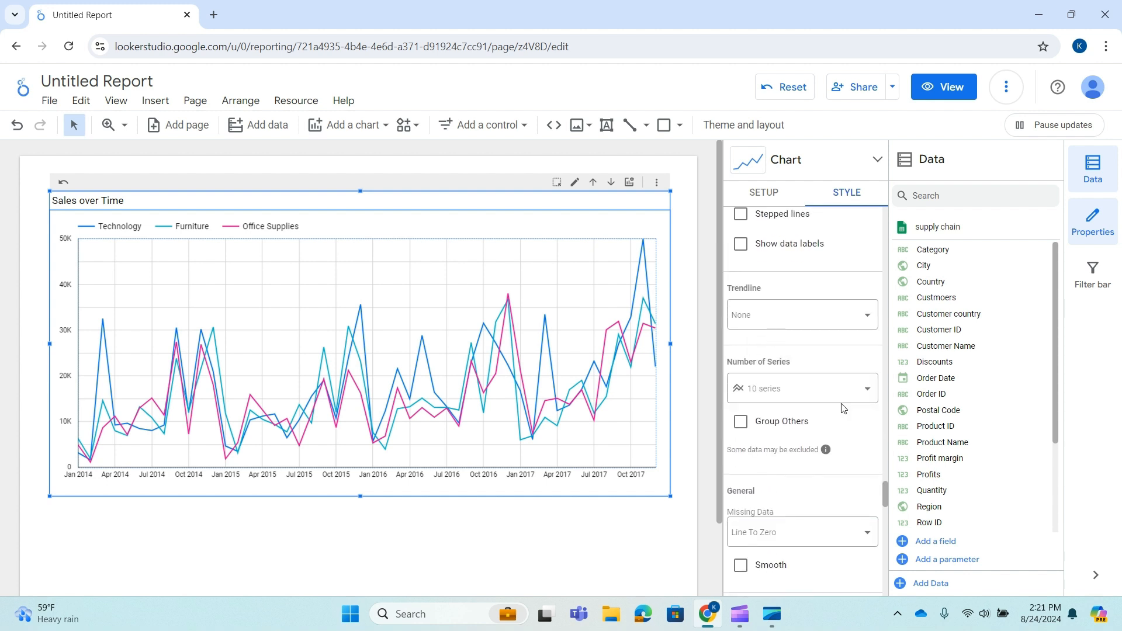
Limit the chart to 3 series.
{"action": "left_click", "coordinate": [873, 390]}
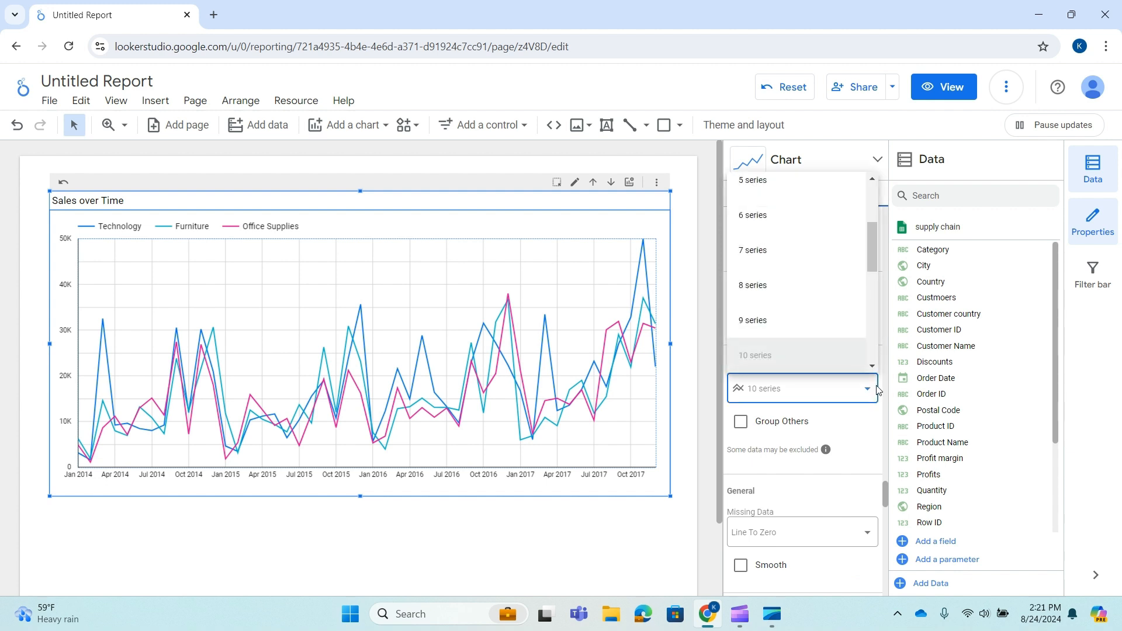
{"action": "scroll", "coordinate": [824, 326], "scroll_direction": "down", "scroll_amount": 3}
{"action": "scroll", "coordinate": [824, 326], "scroll_direction": "up", "scroll_amount": 5}
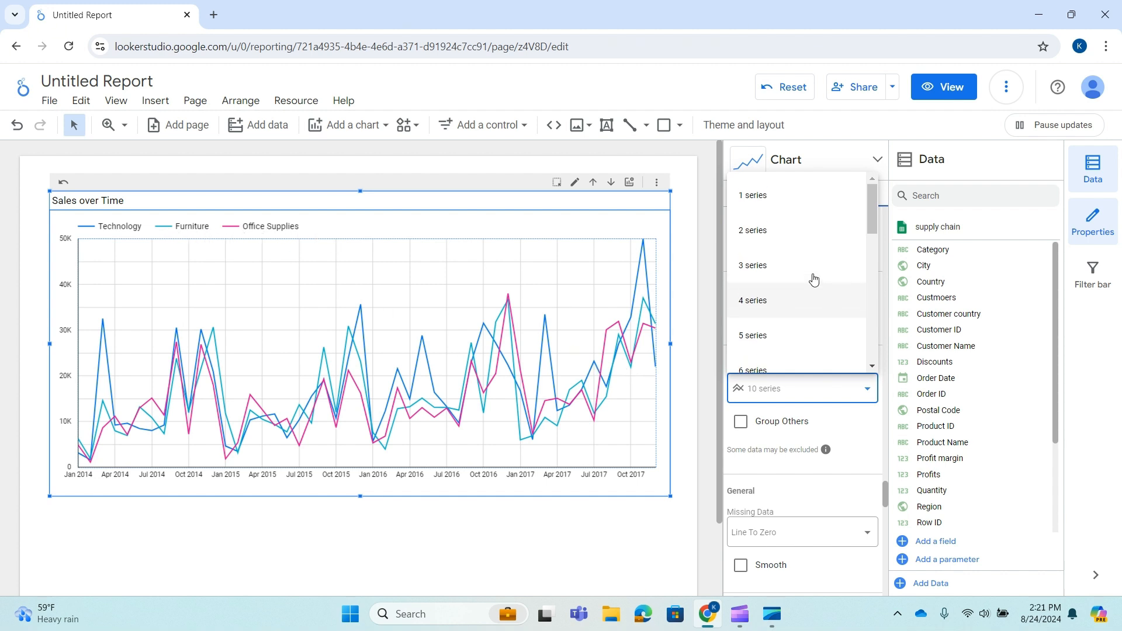
{"action": "left_click", "coordinate": [815, 276]}
{"action": "left_click", "coordinate": [595, 181]}
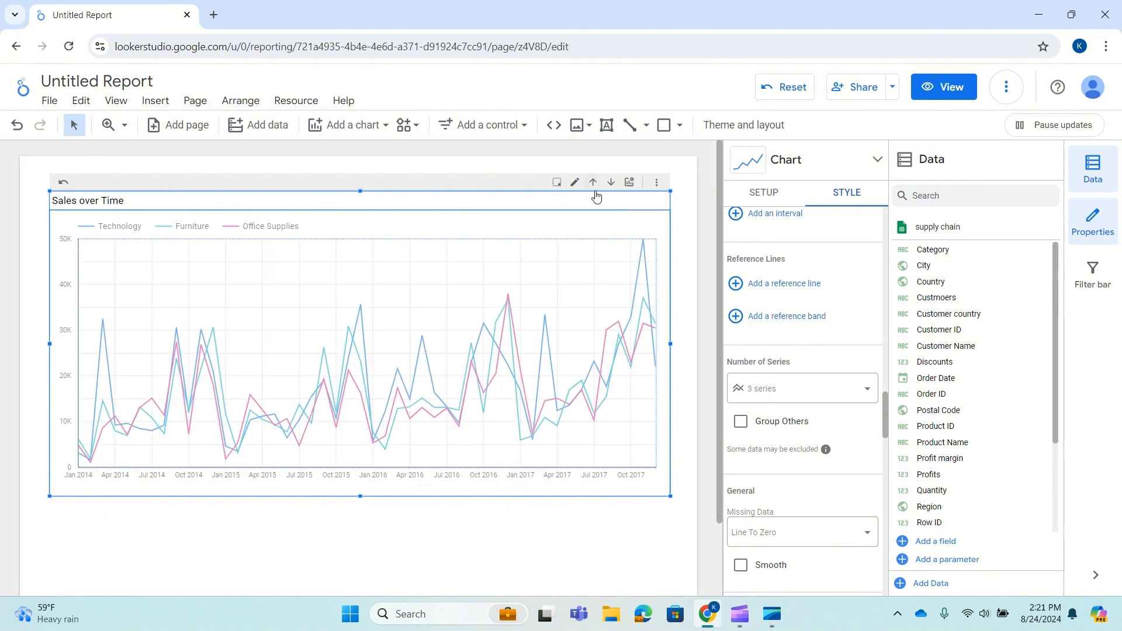
Review the style options available for each of the three series.
{"action": "scroll", "coordinate": [817, 301], "scroll_direction": "up", "scroll_amount": 1}
{"action": "scroll", "coordinate": [817, 295], "scroll_direction": "up", "scroll_amount": 10}
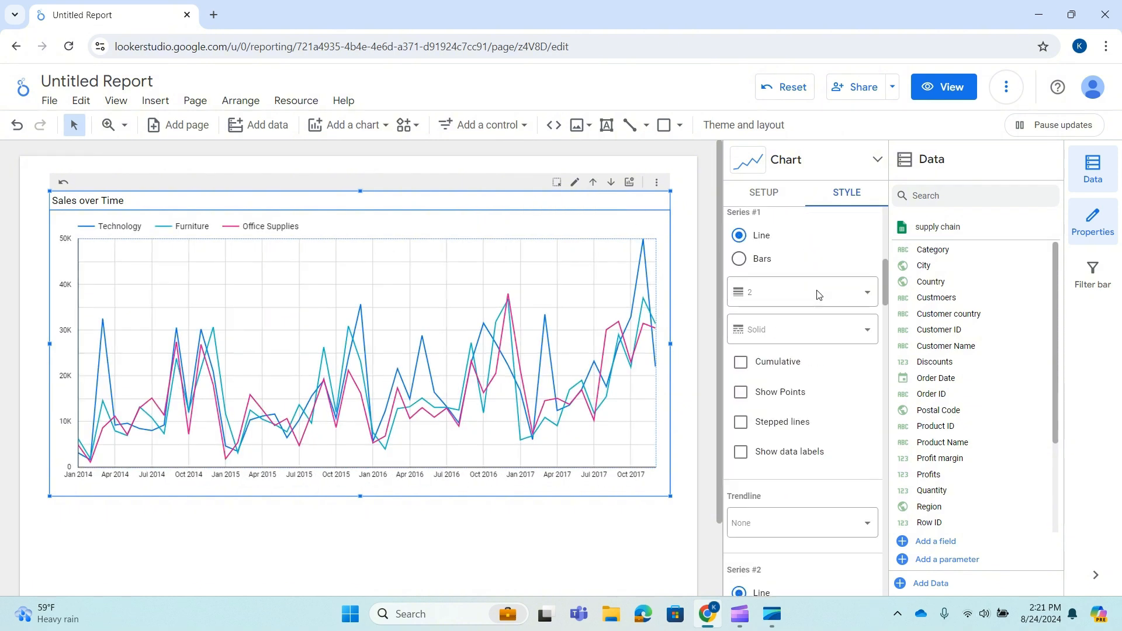
{"action": "scroll", "coordinate": [818, 295], "scroll_direction": "down", "scroll_amount": 3}
{"action": "scroll", "coordinate": [817, 295], "scroll_direction": "down", "scroll_amount": 5}
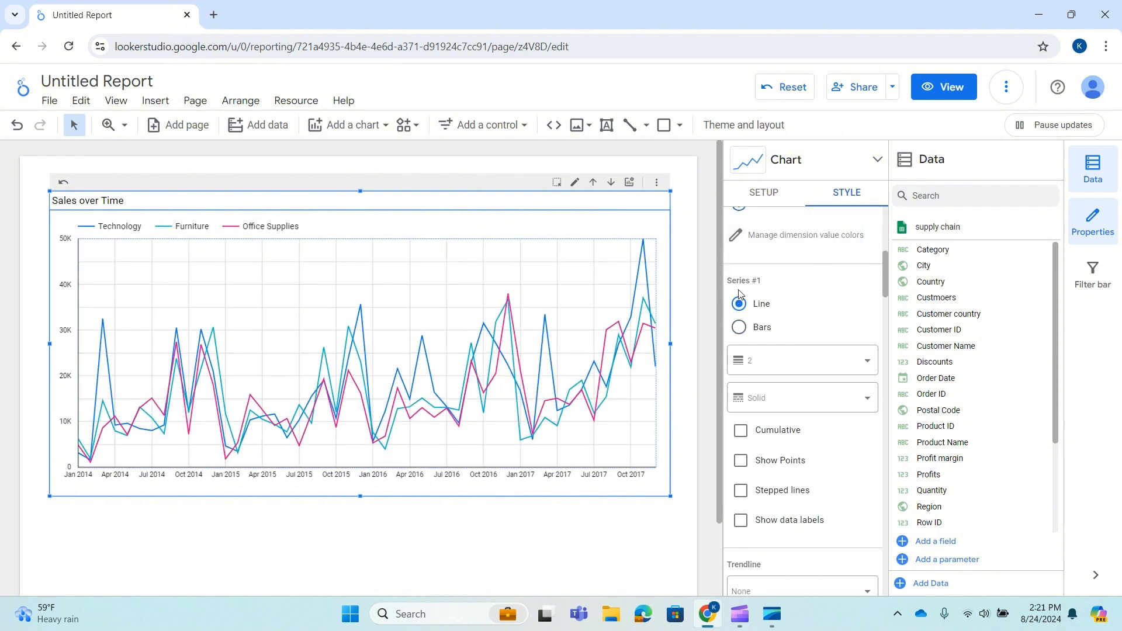
{"action": "scroll", "coordinate": [758, 314], "scroll_direction": "down", "scroll_amount": 5}
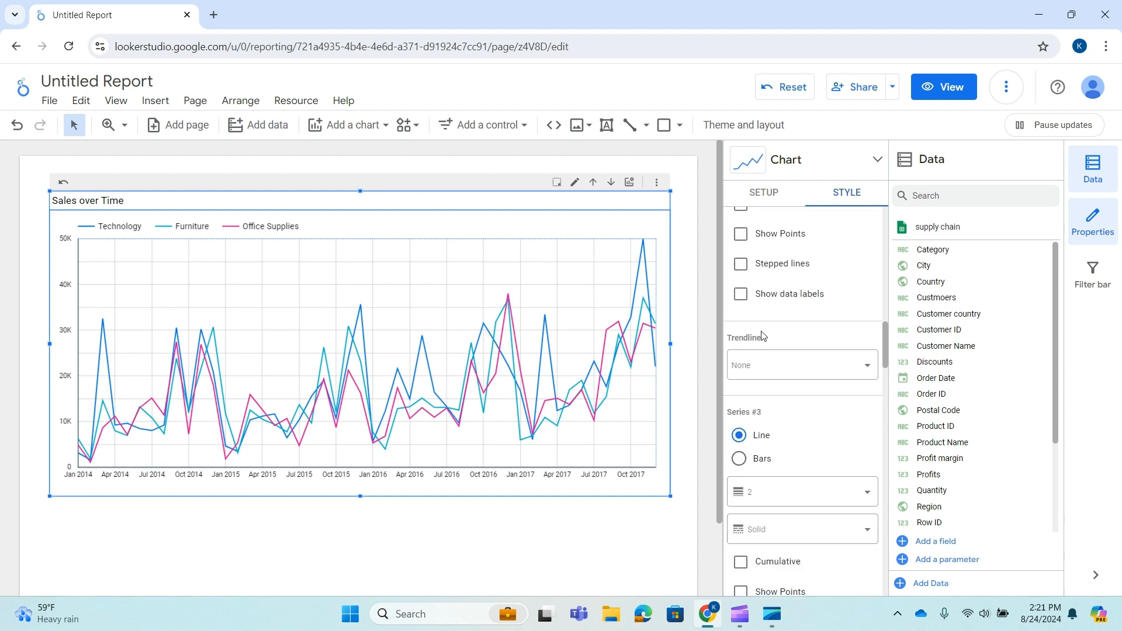
{"action": "scroll", "coordinate": [769, 391], "scroll_direction": "down", "scroll_amount": 2}
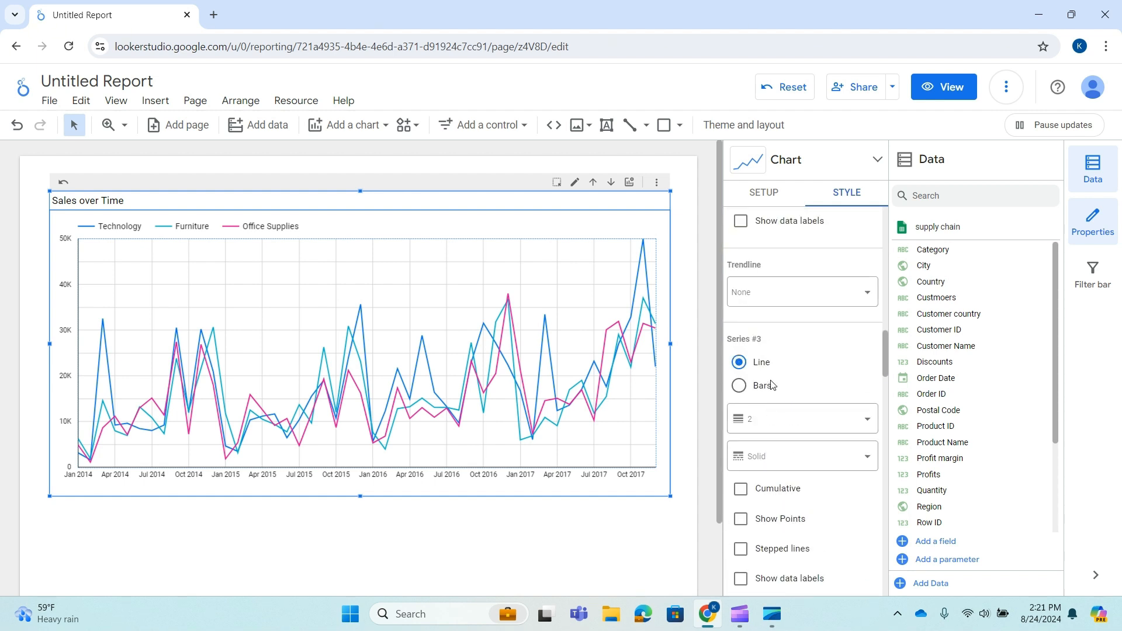
{"action": "scroll", "coordinate": [772, 384], "scroll_direction": "up", "scroll_amount": 1}
{"action": "scroll", "coordinate": [758, 415], "scroll_direction": "down", "scroll_amount": 5}
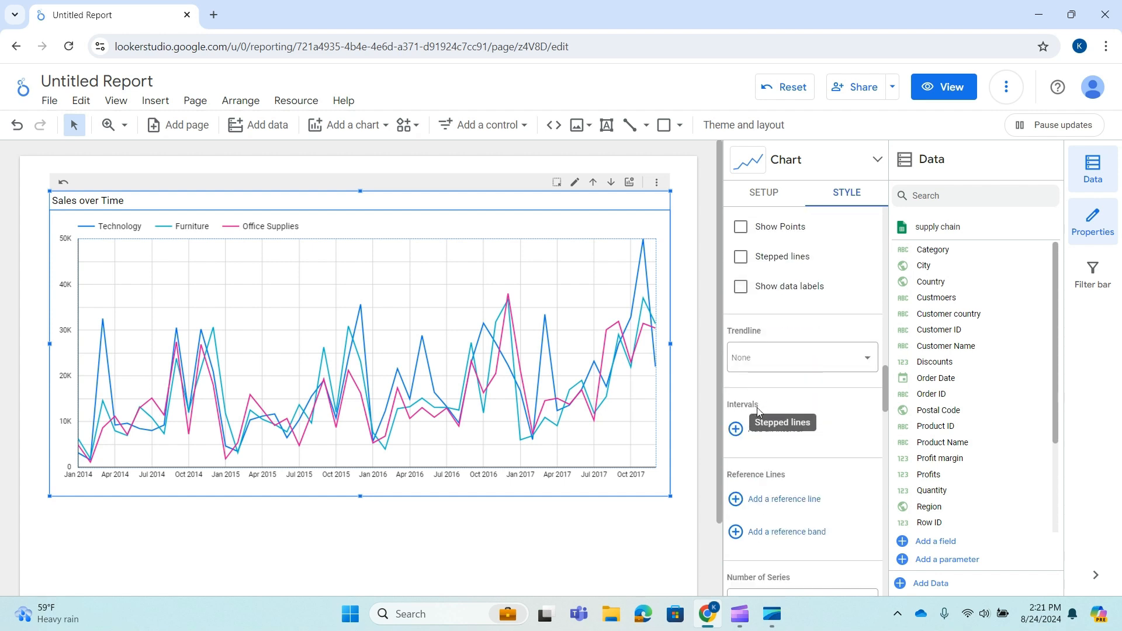
{"action": "scroll", "coordinate": [849, 453], "scroll_direction": "down", "scroll_amount": 4}
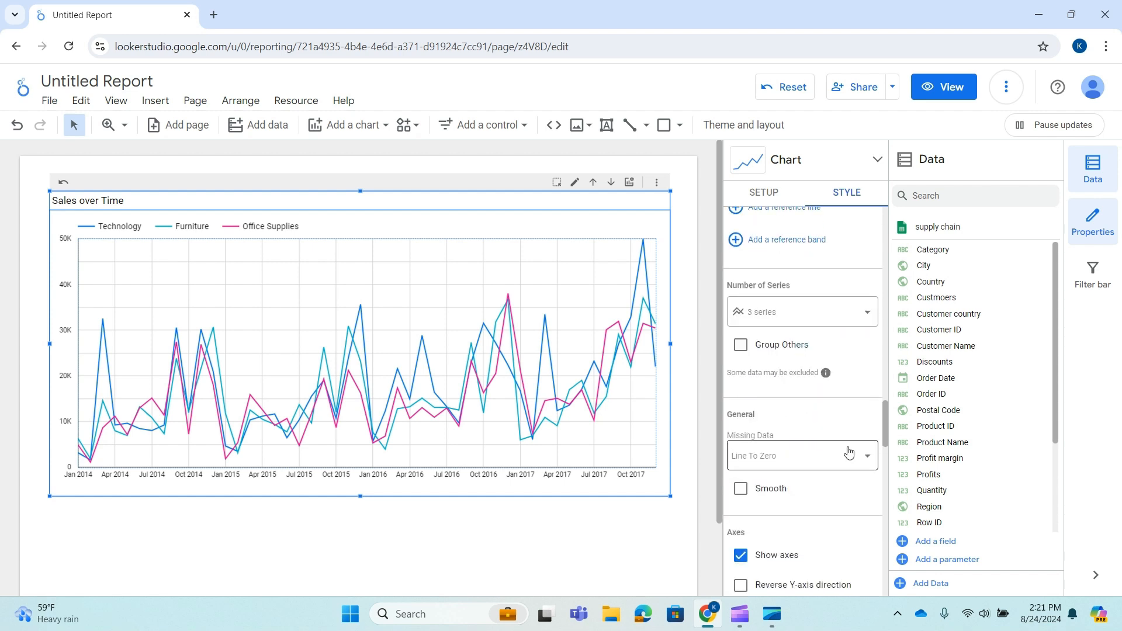
{"action": "scroll", "coordinate": [849, 453], "scroll_direction": "down", "scroll_amount": 3}
{"action": "scroll", "coordinate": [833, 374], "scroll_direction": "up", "scroll_amount": 10}
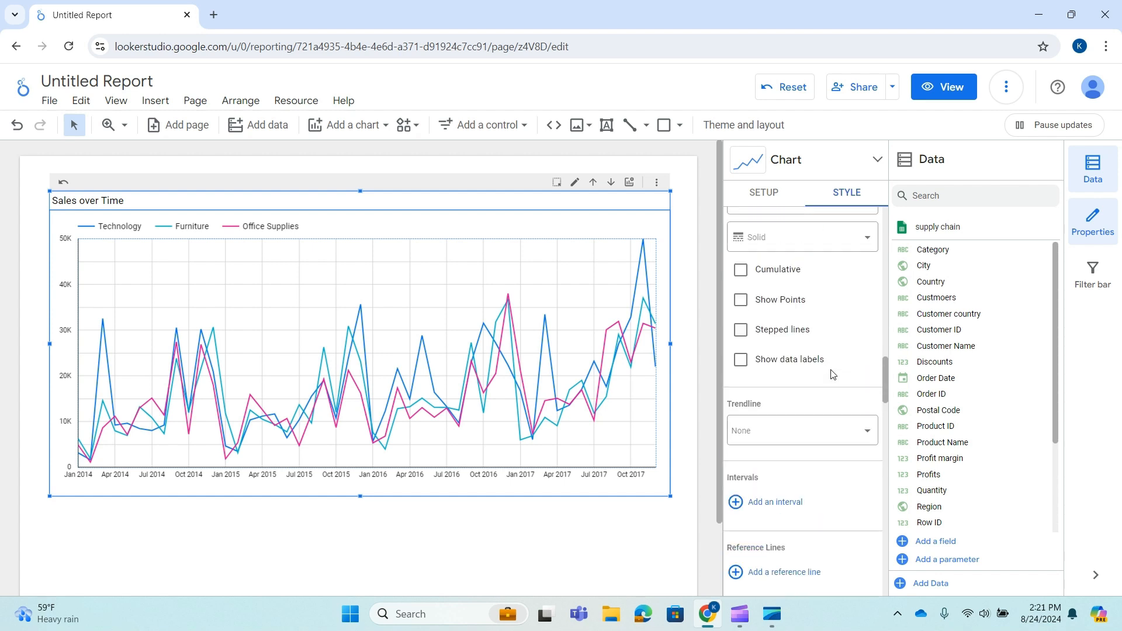
{"action": "scroll", "coordinate": [824, 362], "scroll_direction": "up", "scroll_amount": 8}
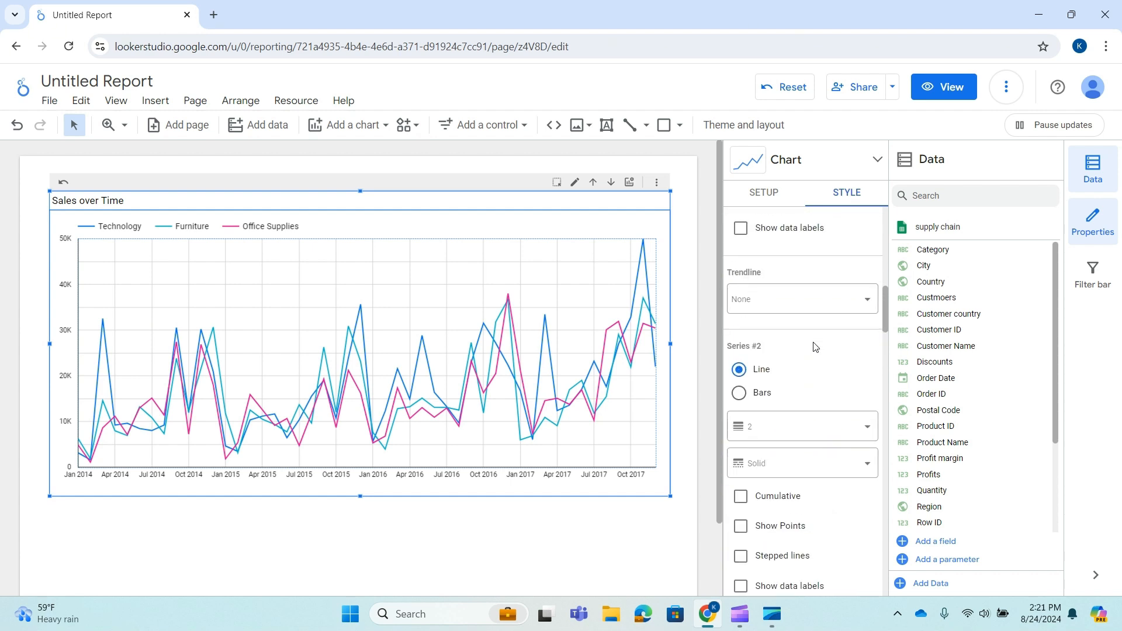
{"action": "scroll", "coordinate": [814, 347], "scroll_direction": "up", "scroll_amount": 4}
{"action": "scroll", "coordinate": [813, 346], "scroll_direction": "down", "scroll_amount": 5}
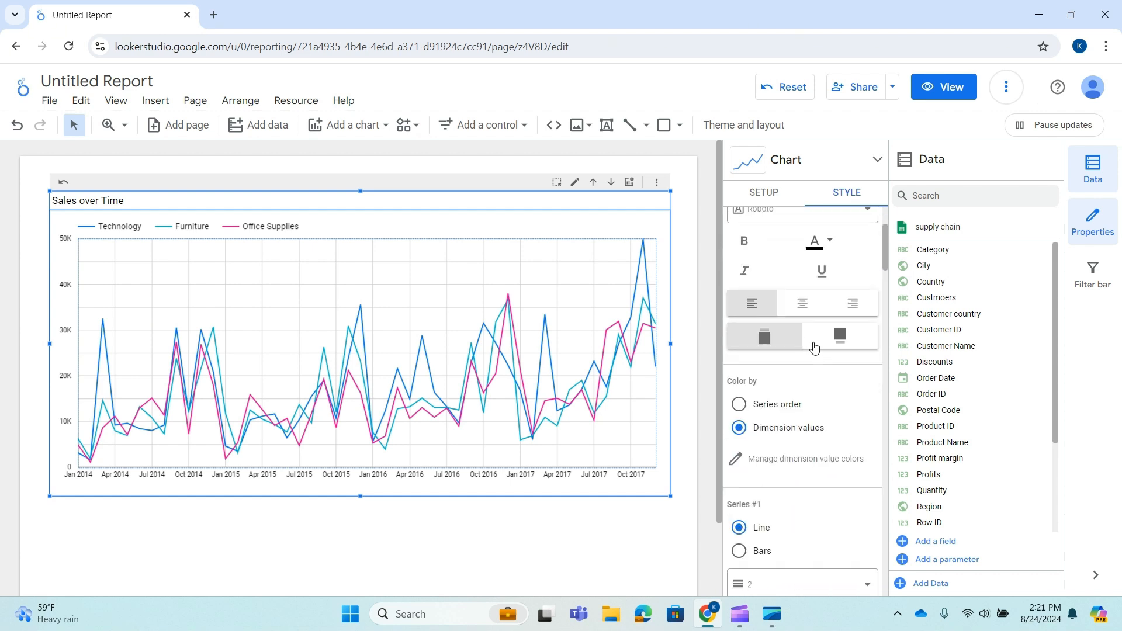
{"action": "scroll", "coordinate": [783, 274], "scroll_direction": "up", "scroll_amount": 1}
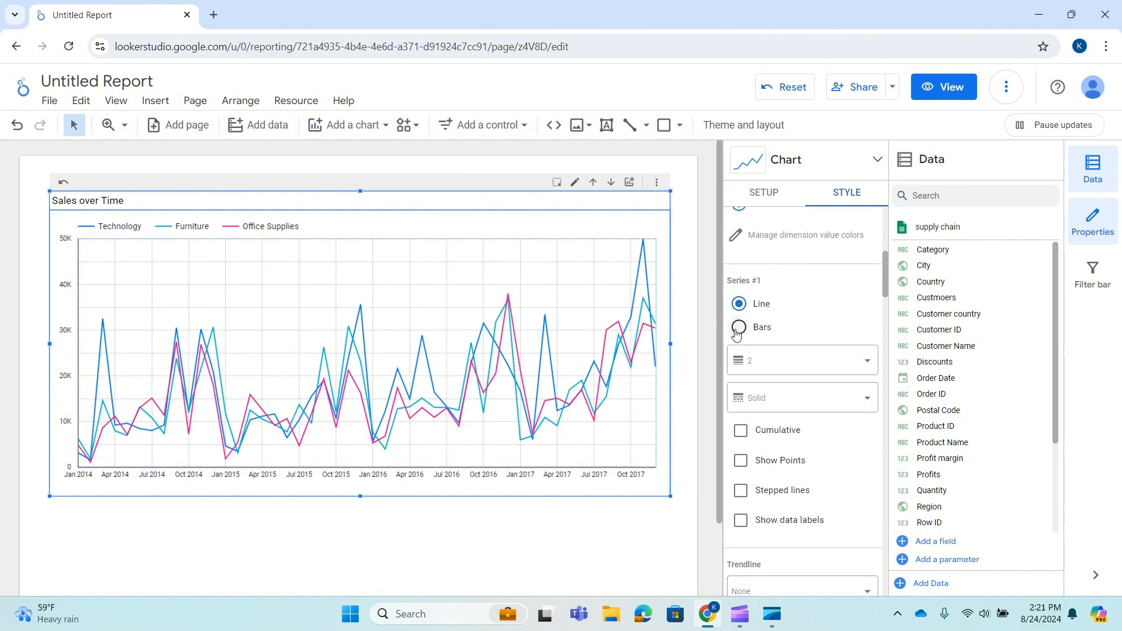
Switch the first series to bars and back to line, twice.
{"action": "left_click", "coordinate": [741, 328]}
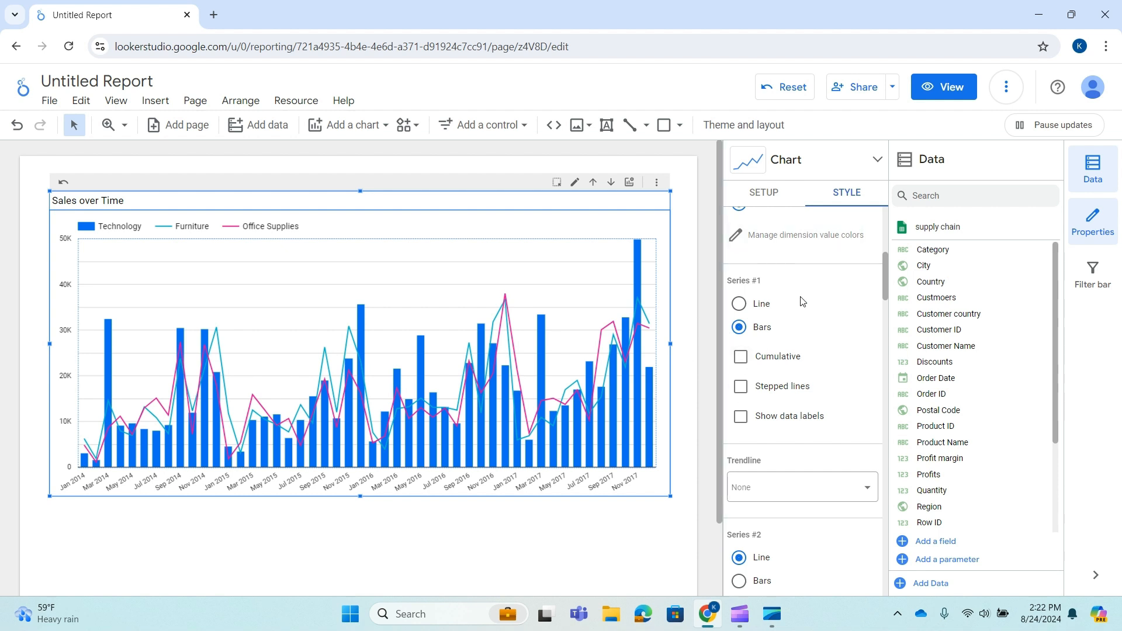
{"action": "left_click", "coordinate": [741, 304]}
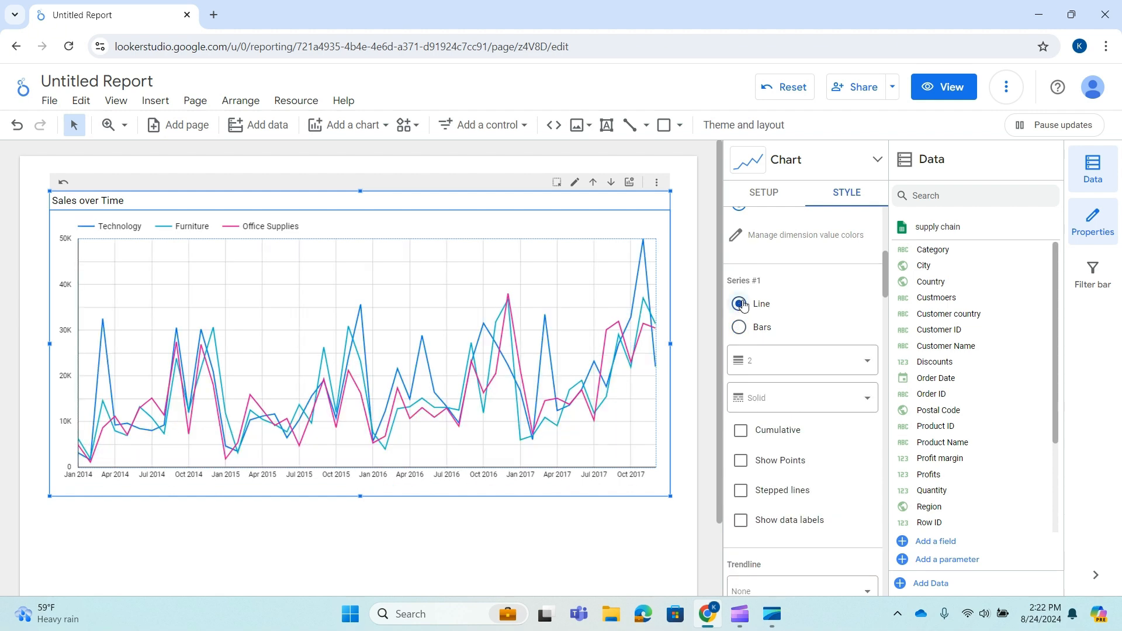
{"action": "left_click", "coordinate": [740, 330]}
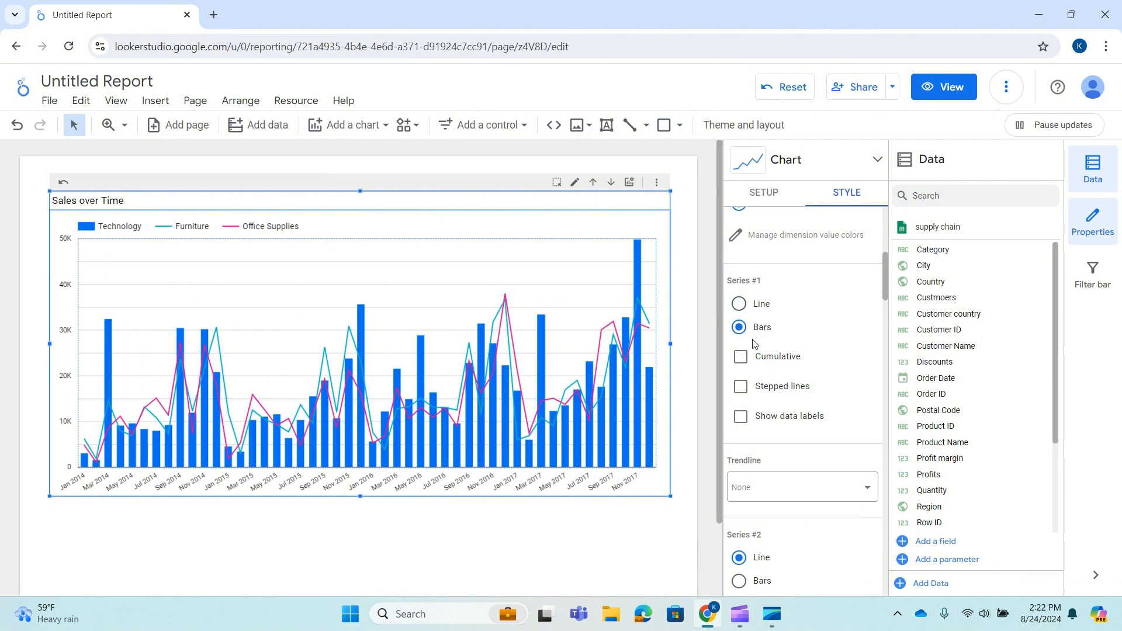
{"action": "left_click", "coordinate": [740, 304]}
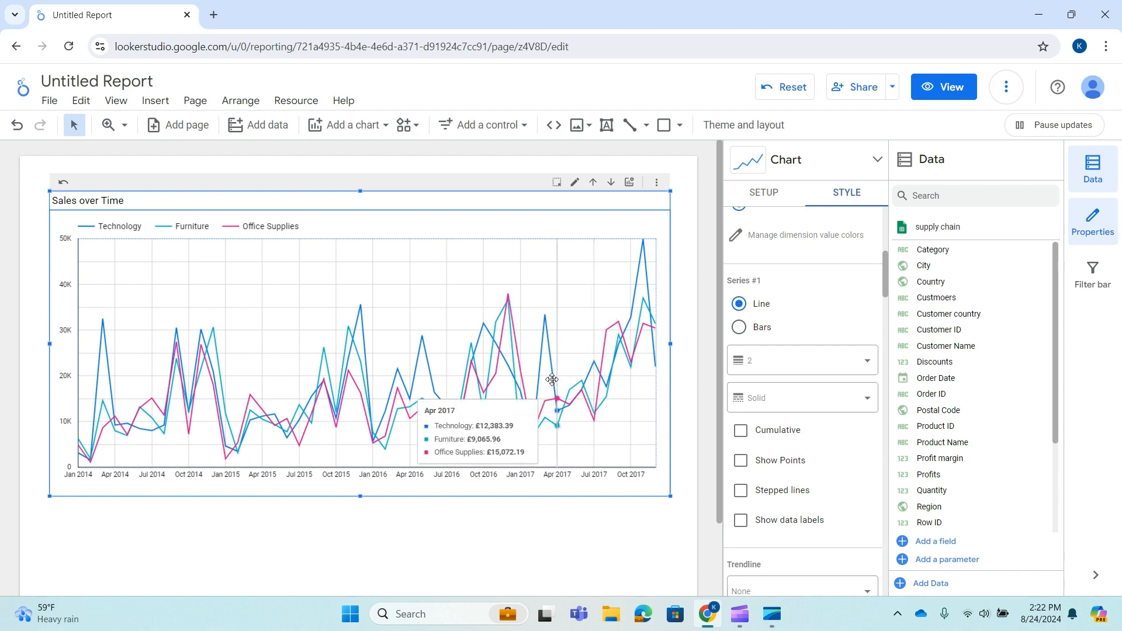
Set the first series' line style to Dotted and its line weight to 4.
{"action": "left_click", "coordinate": [789, 396]}
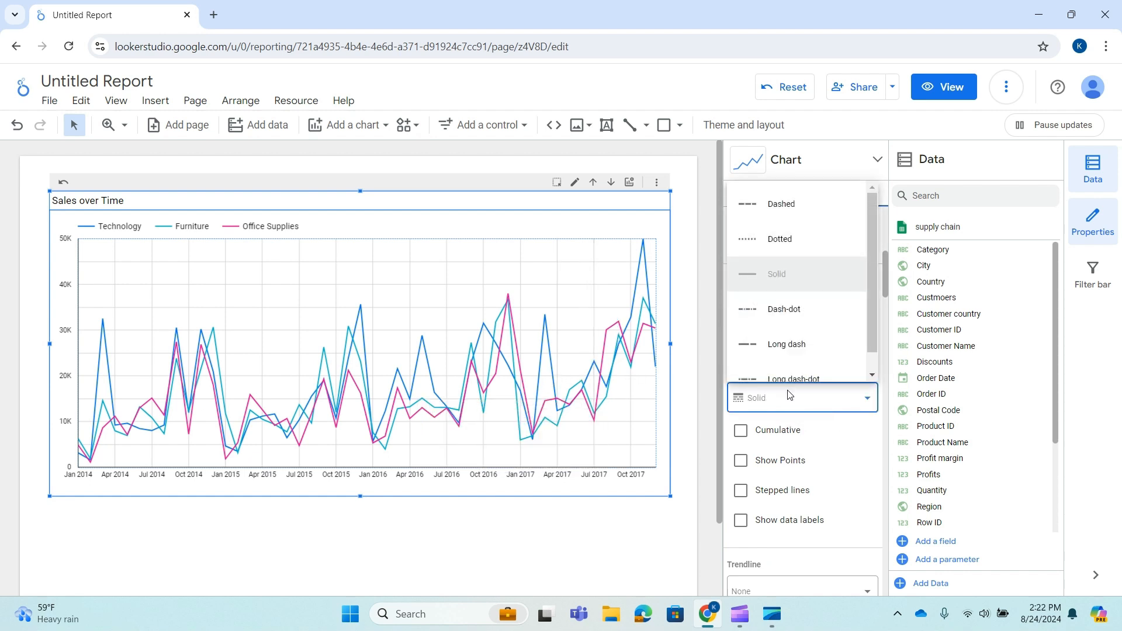
{"action": "left_click", "coordinate": [774, 240]}
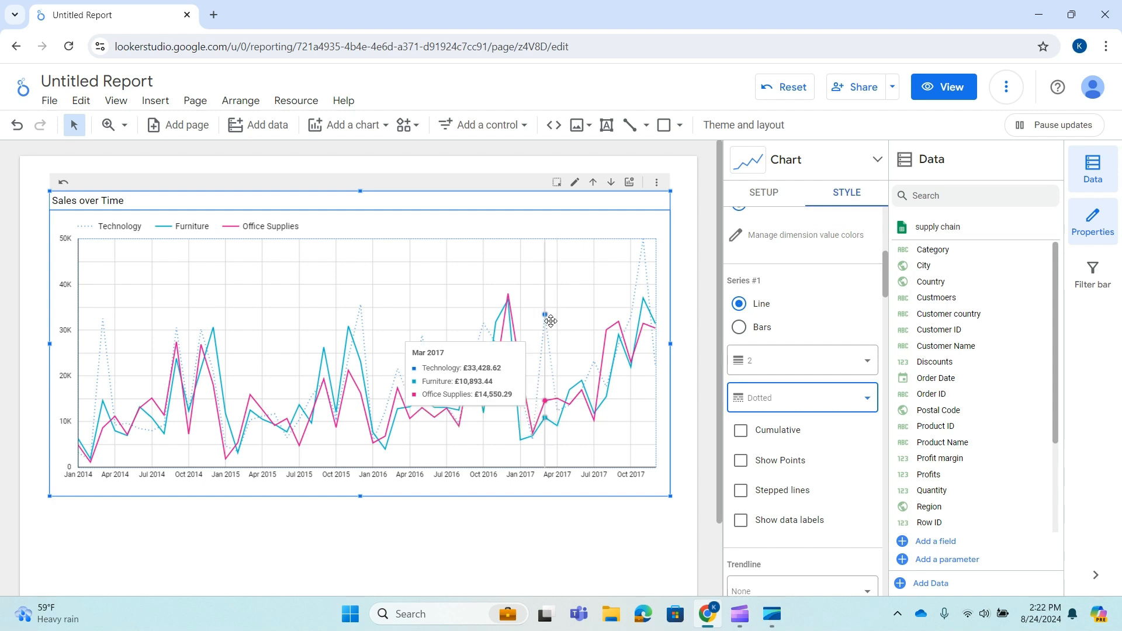
{"action": "scroll", "coordinate": [839, 378], "scroll_direction": "down", "scroll_amount": 2}
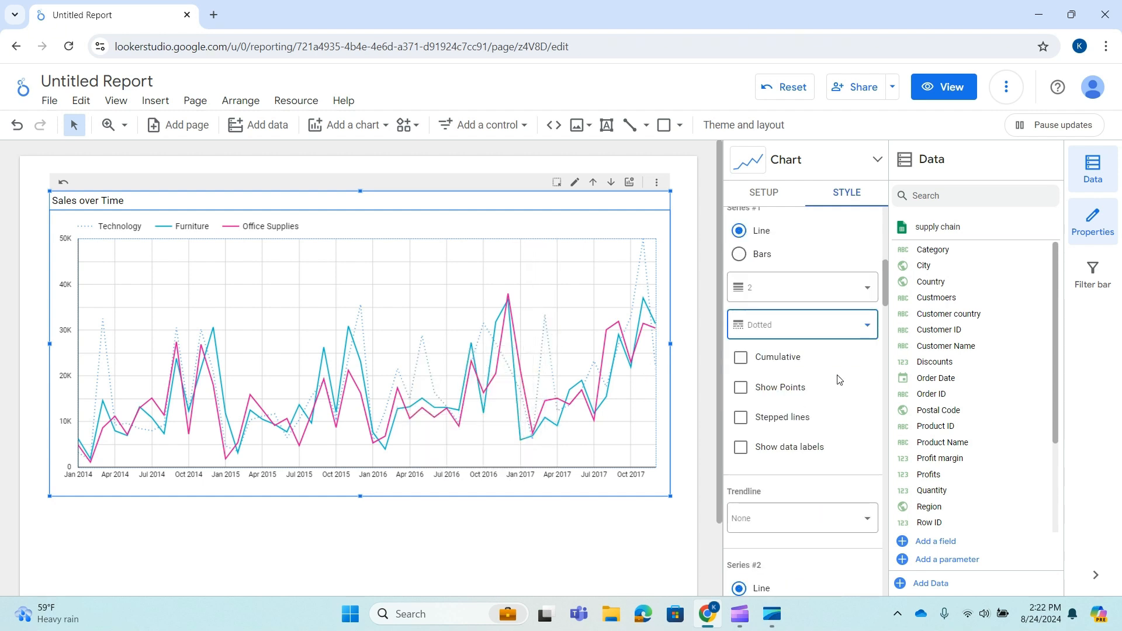
{"action": "left_click", "coordinate": [814, 289]}
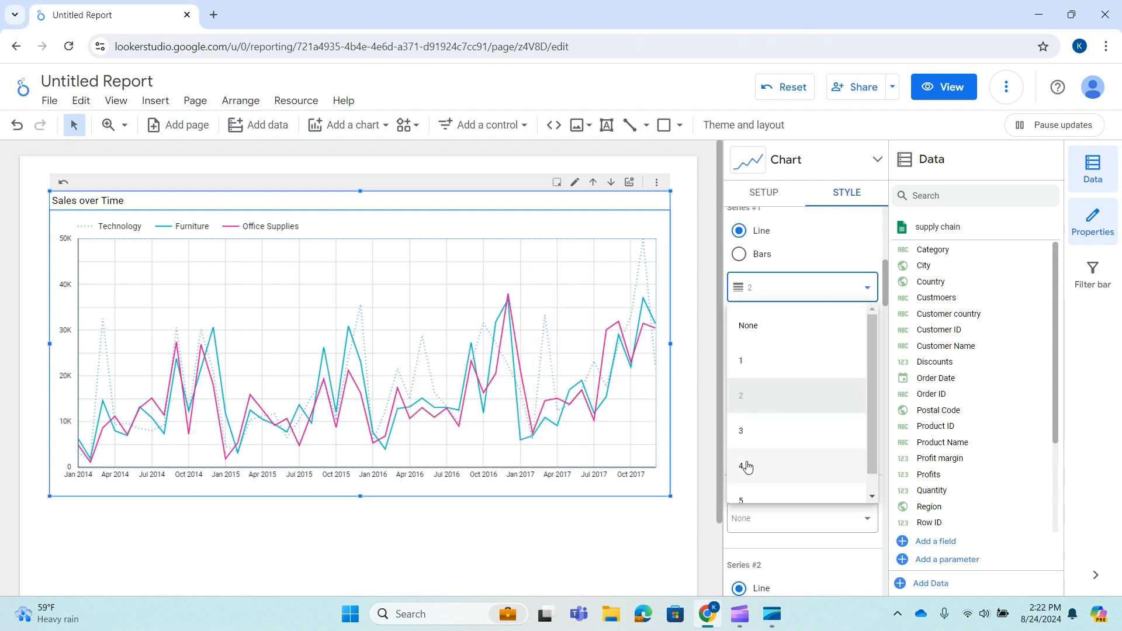
{"action": "left_click", "coordinate": [744, 465]}
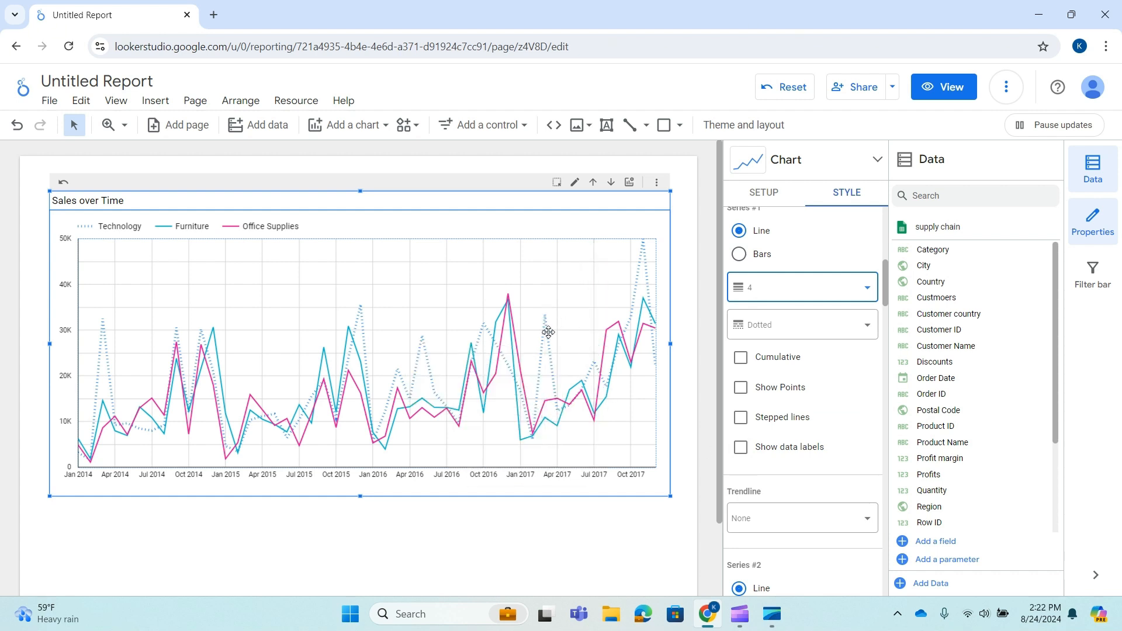
Turn on Show Points for the first series.
{"action": "scroll", "coordinate": [877, 407], "scroll_direction": "down", "scroll_amount": 2}
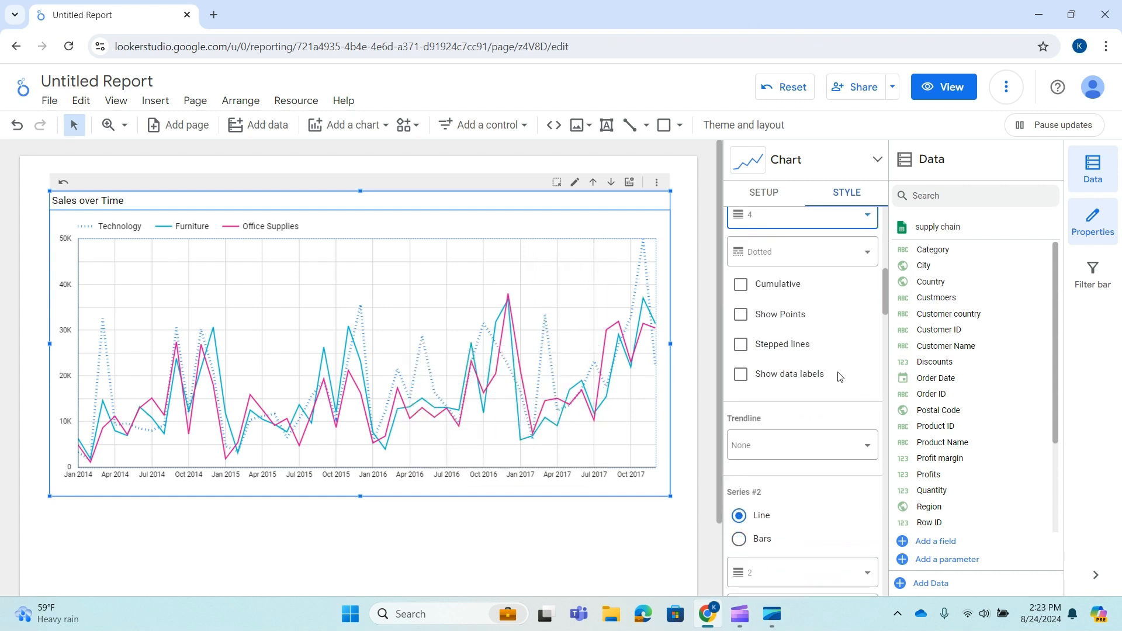
{"action": "scroll", "coordinate": [833, 368], "scroll_direction": "up", "scroll_amount": 2}
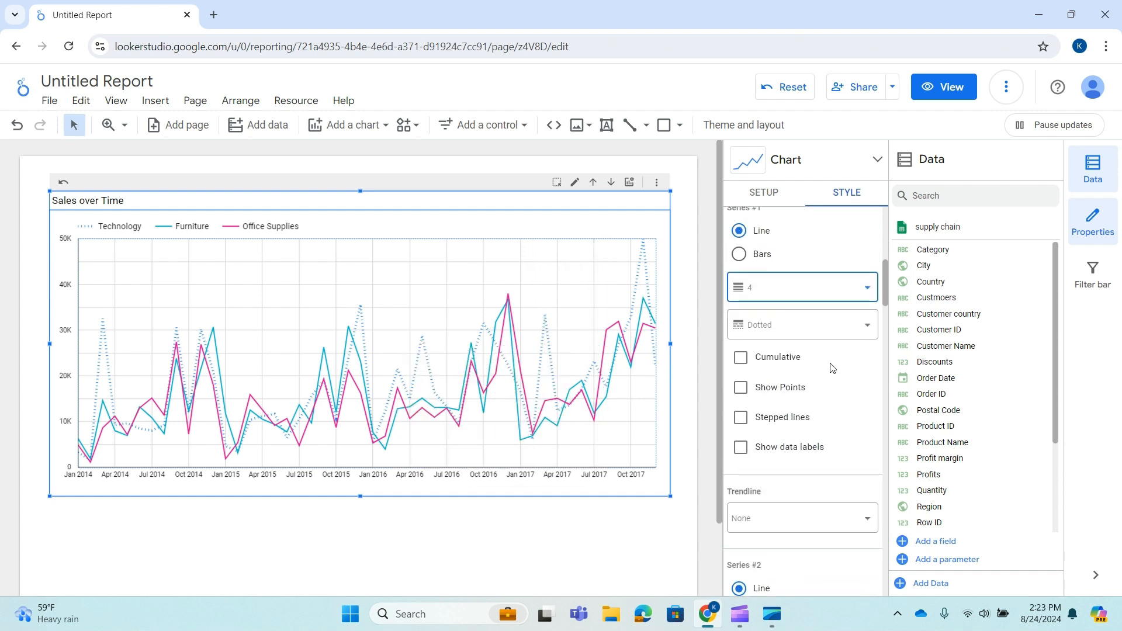
{"action": "left_click", "coordinate": [743, 390]}
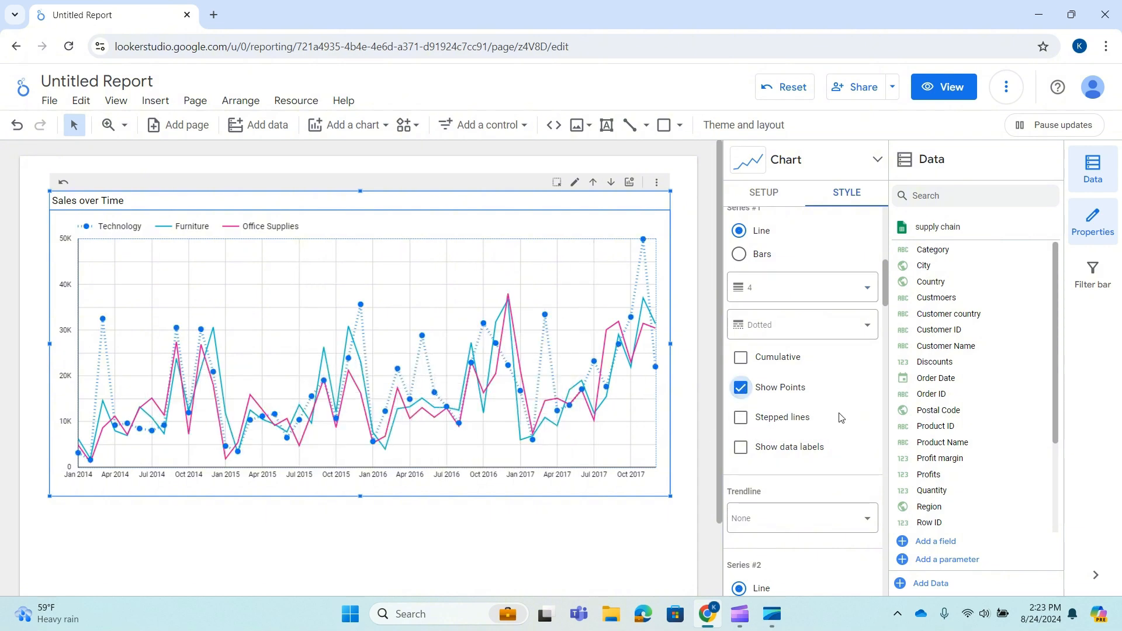
Toggle Cumulative and Stepped lines on and off for the first series.
{"action": "left_click", "coordinate": [742, 360]}
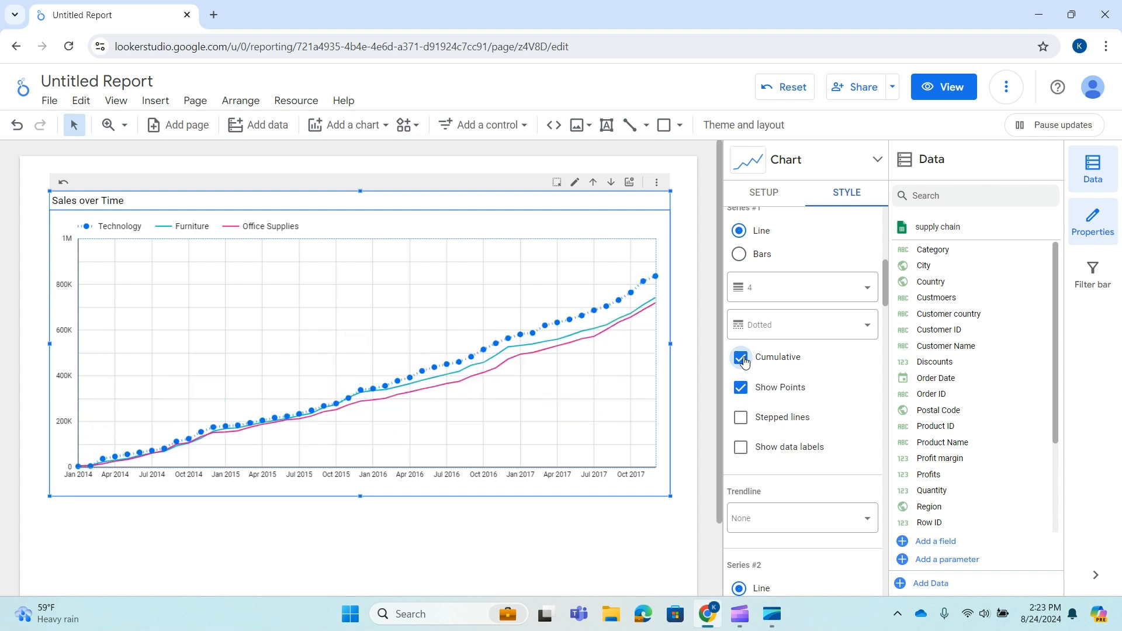
{"action": "left_click", "coordinate": [743, 359]}
{"action": "left_click", "coordinate": [743, 419]}
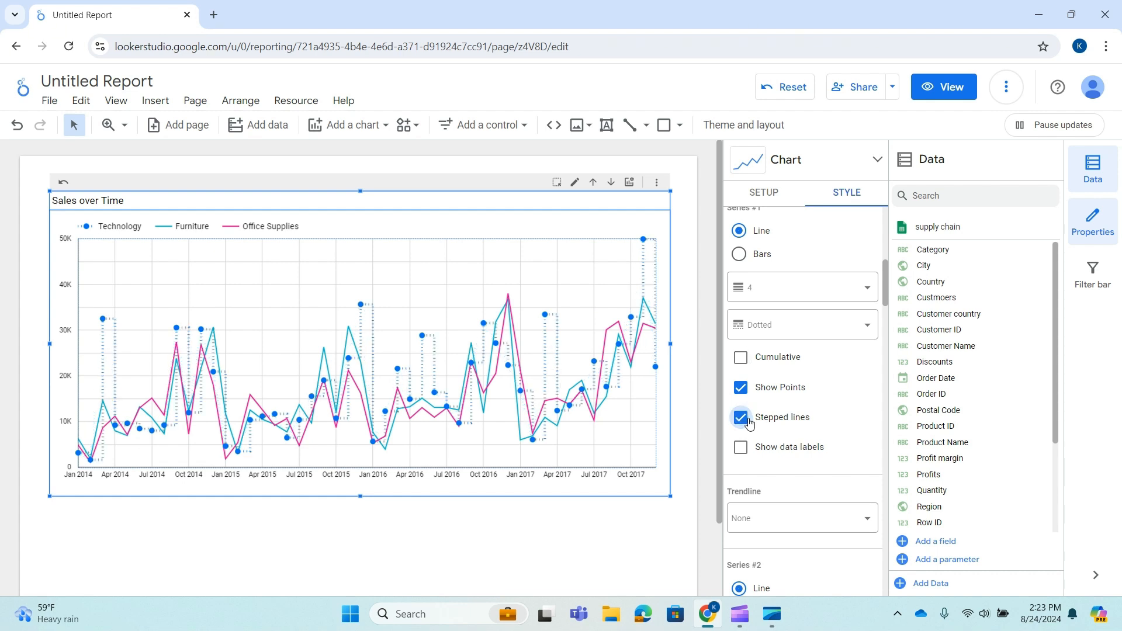
{"action": "left_click", "coordinate": [743, 419]}
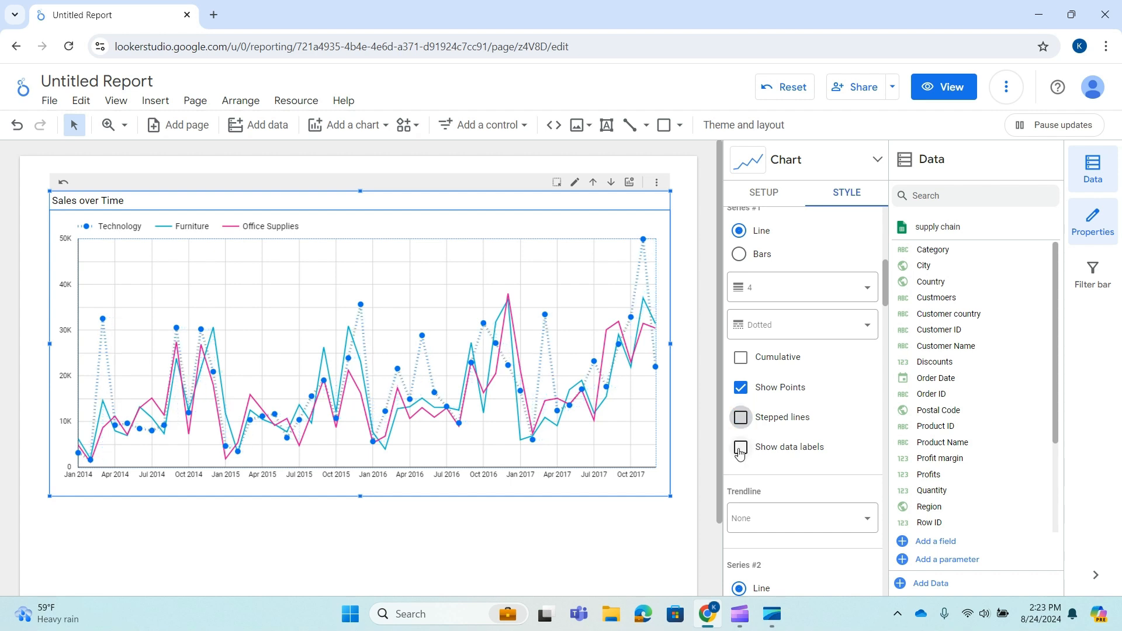
Turn Show data labels on and off again for the first series.
{"action": "left_click", "coordinate": [740, 448]}
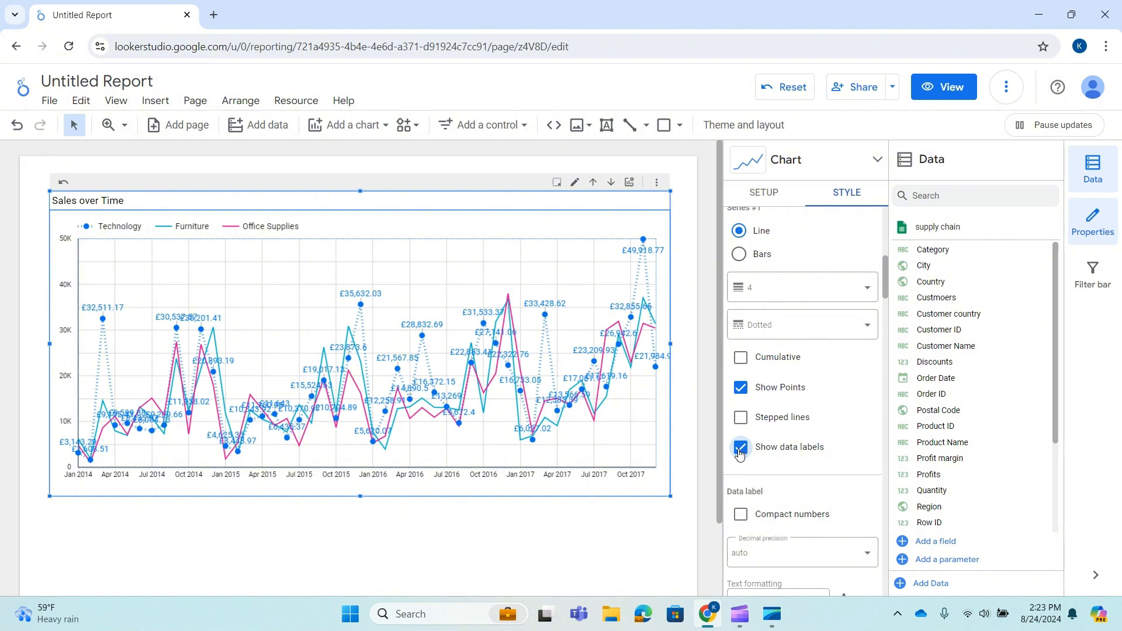
{"action": "left_click", "coordinate": [740, 449]}
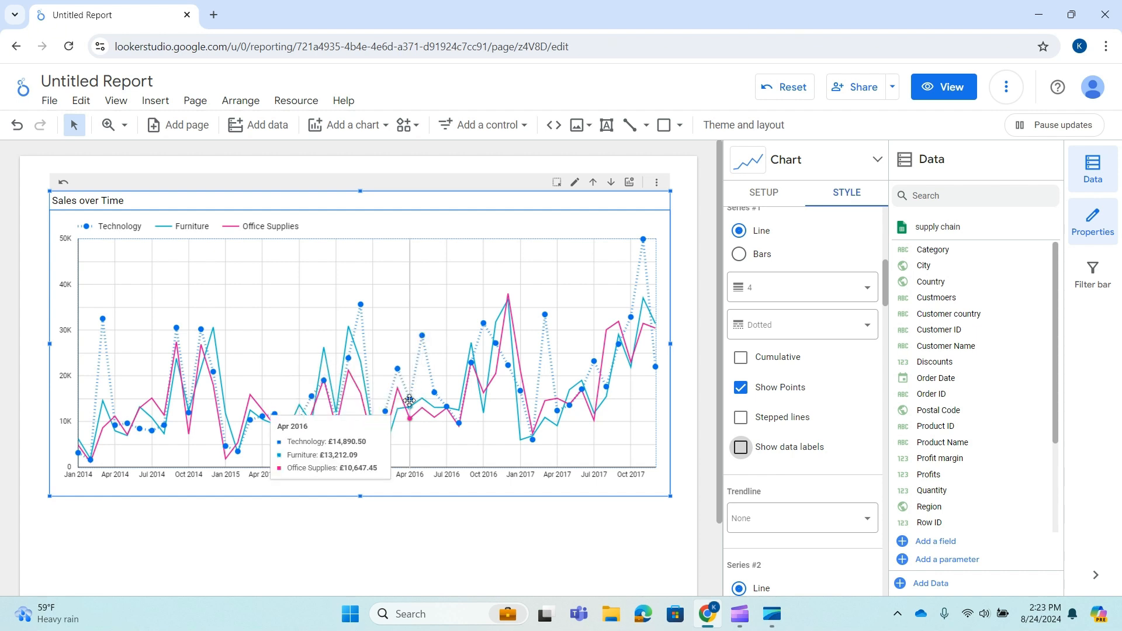
Add a Linear trendline to the first series.
{"action": "scroll", "coordinate": [803, 431], "scroll_direction": "down", "scroll_amount": 1}
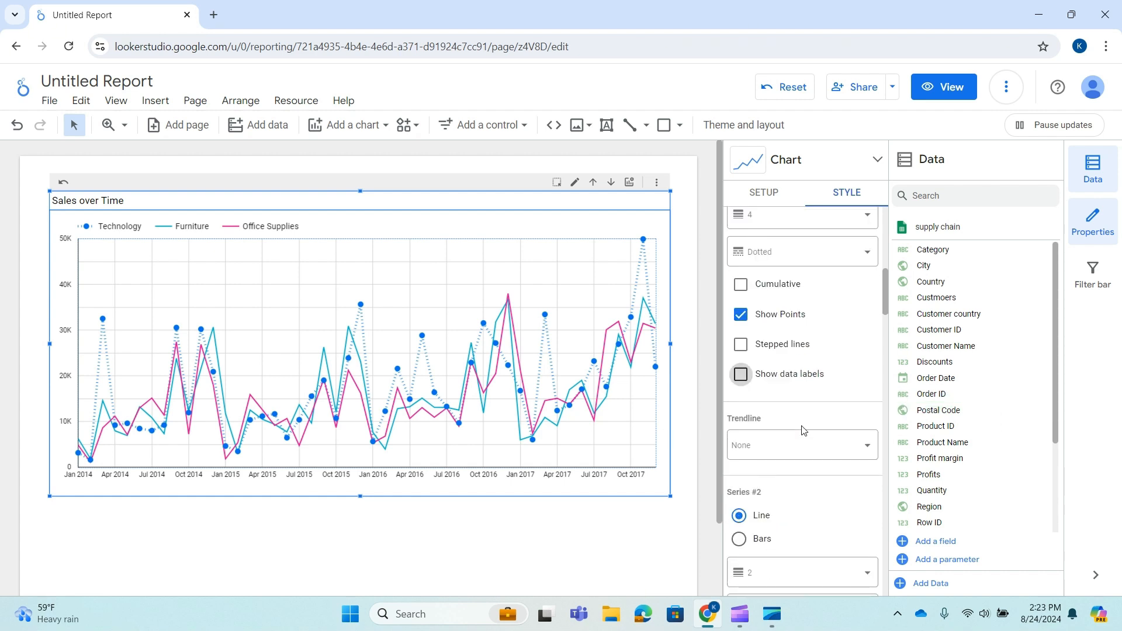
{"action": "scroll", "coordinate": [803, 431], "scroll_direction": "down", "scroll_amount": 2}
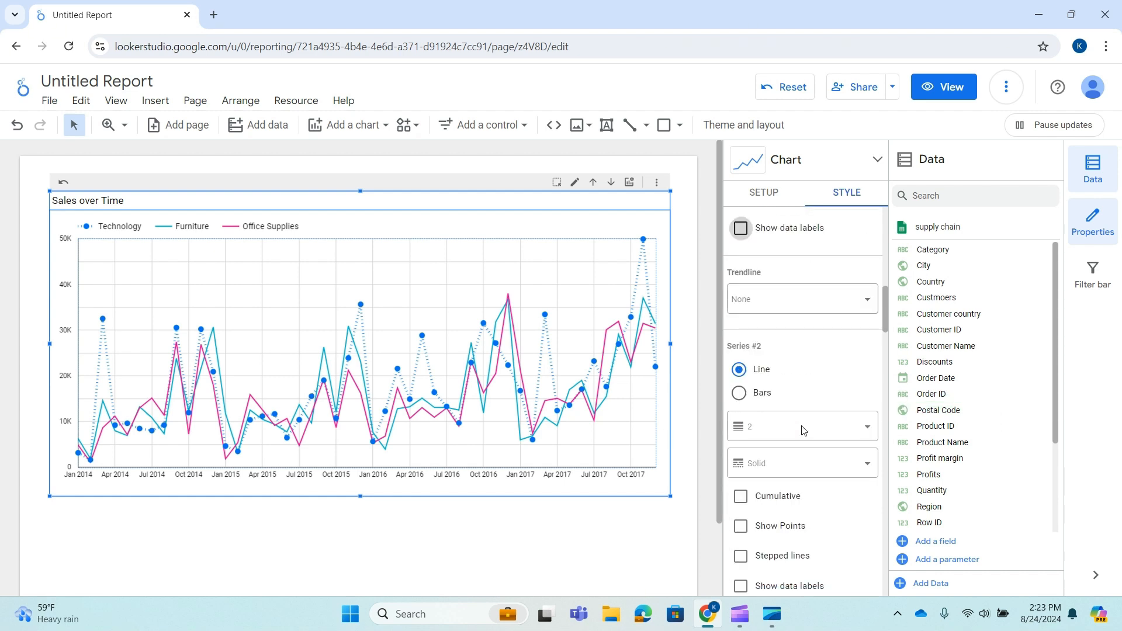
{"action": "left_click", "coordinate": [867, 299]}
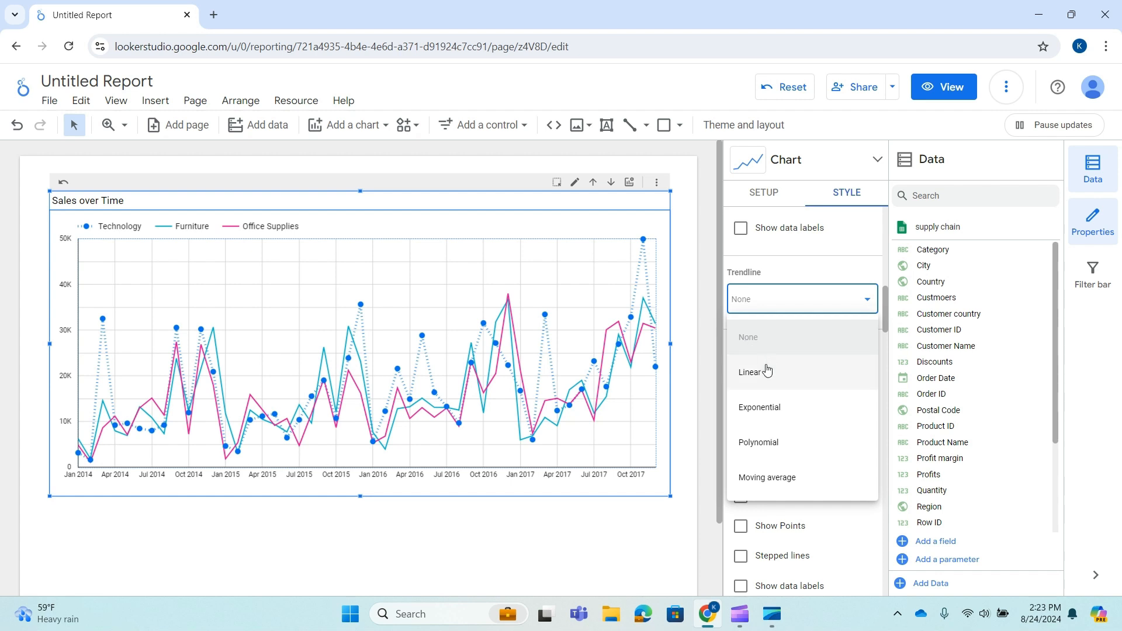
{"action": "left_click", "coordinate": [832, 305]}
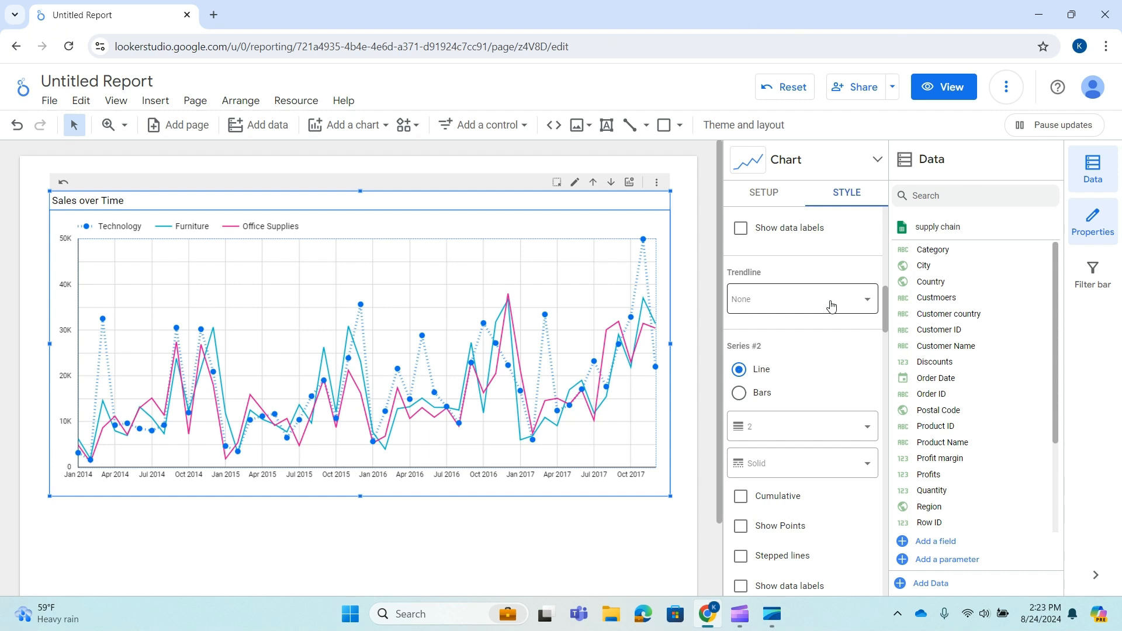
{"action": "left_click", "coordinate": [830, 304]}
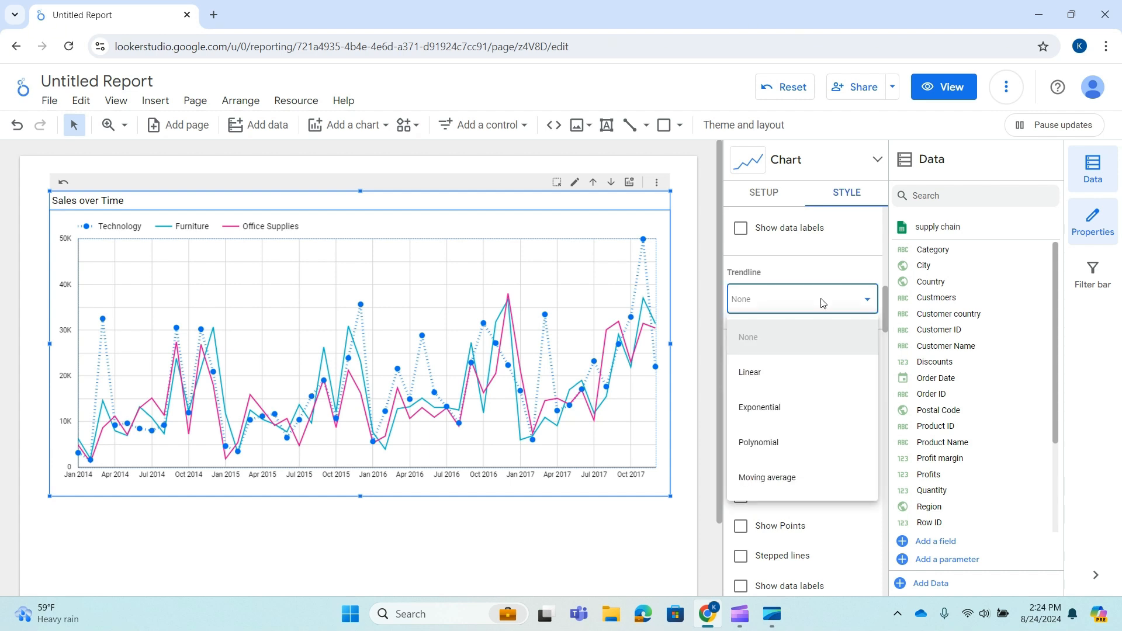
{"action": "left_click", "coordinate": [786, 381]}
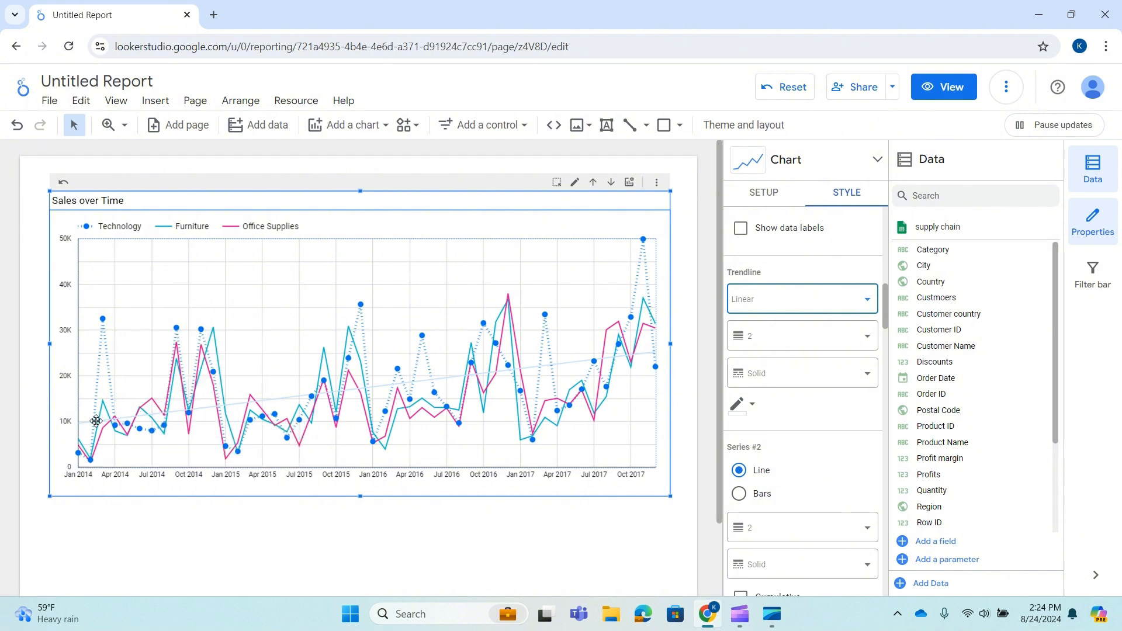
Set the trendline color to blue.
{"action": "left_click", "coordinate": [753, 404]}
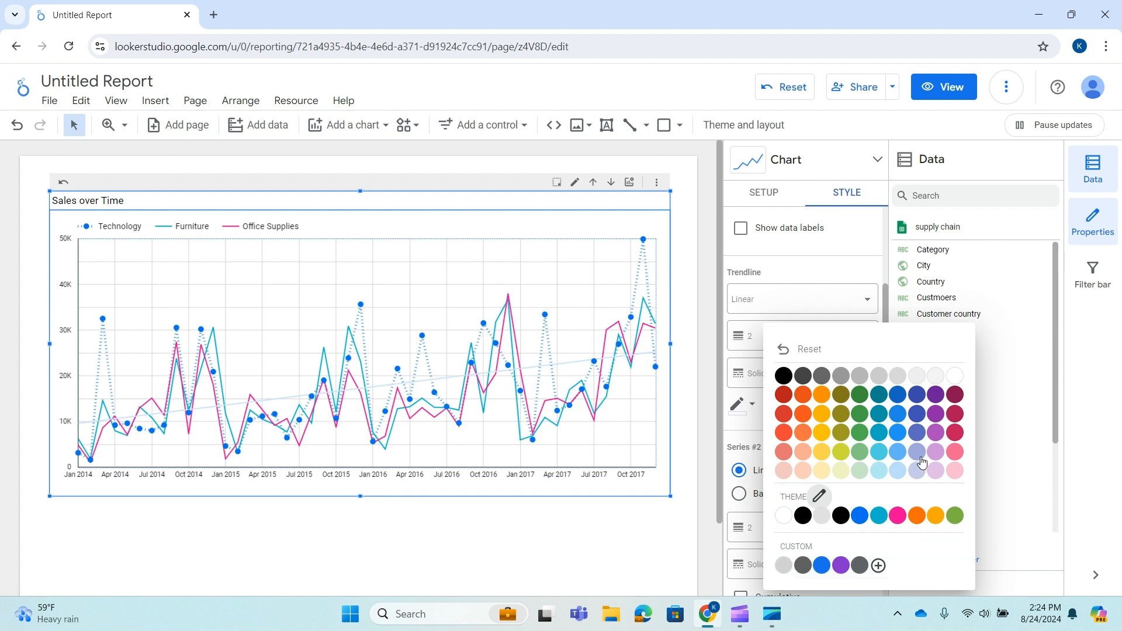
{"action": "left_click", "coordinate": [926, 433]}
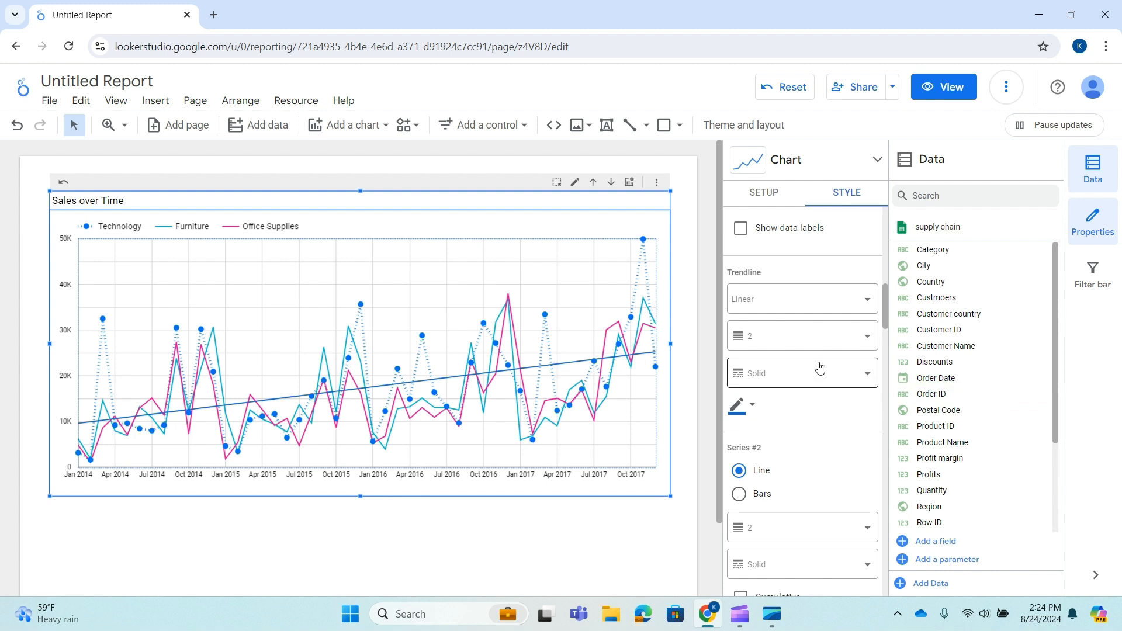
Change the trendline weight to 4 and then back to 2.
{"action": "left_click", "coordinate": [867, 342]}
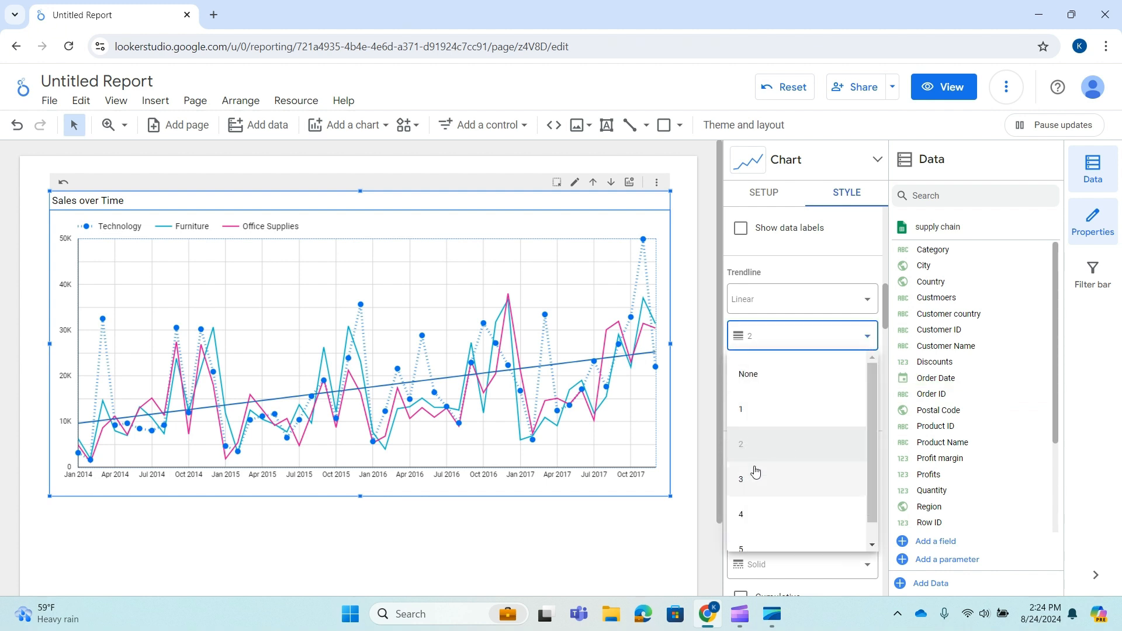
{"action": "left_click", "coordinate": [742, 515]}
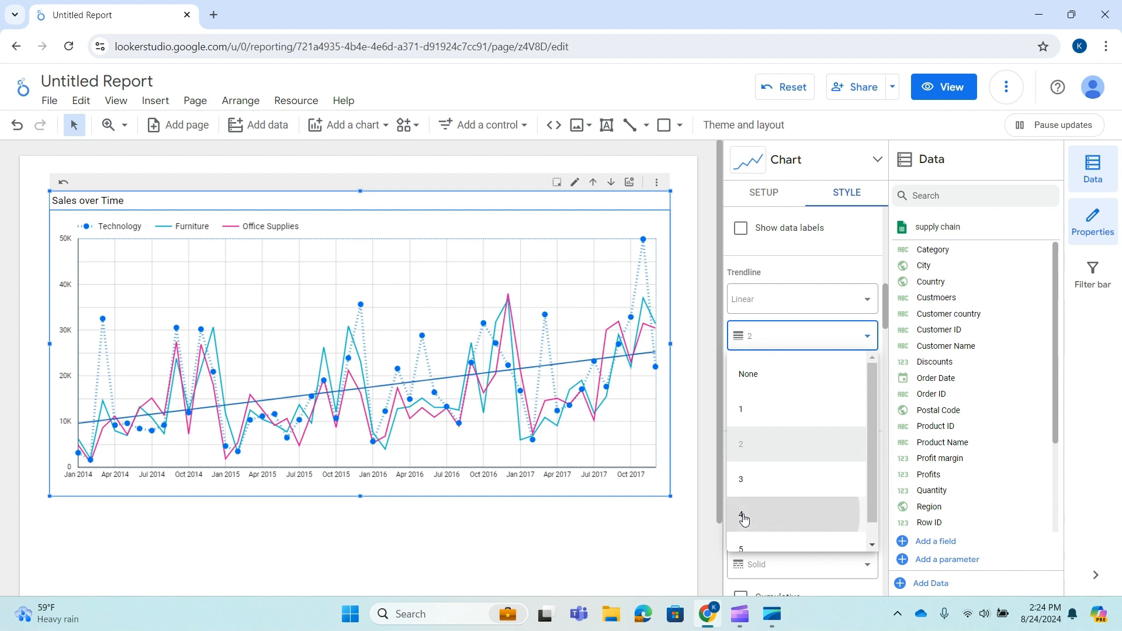
{"action": "left_click", "coordinate": [869, 334]}
{"action": "left_click", "coordinate": [749, 440]}
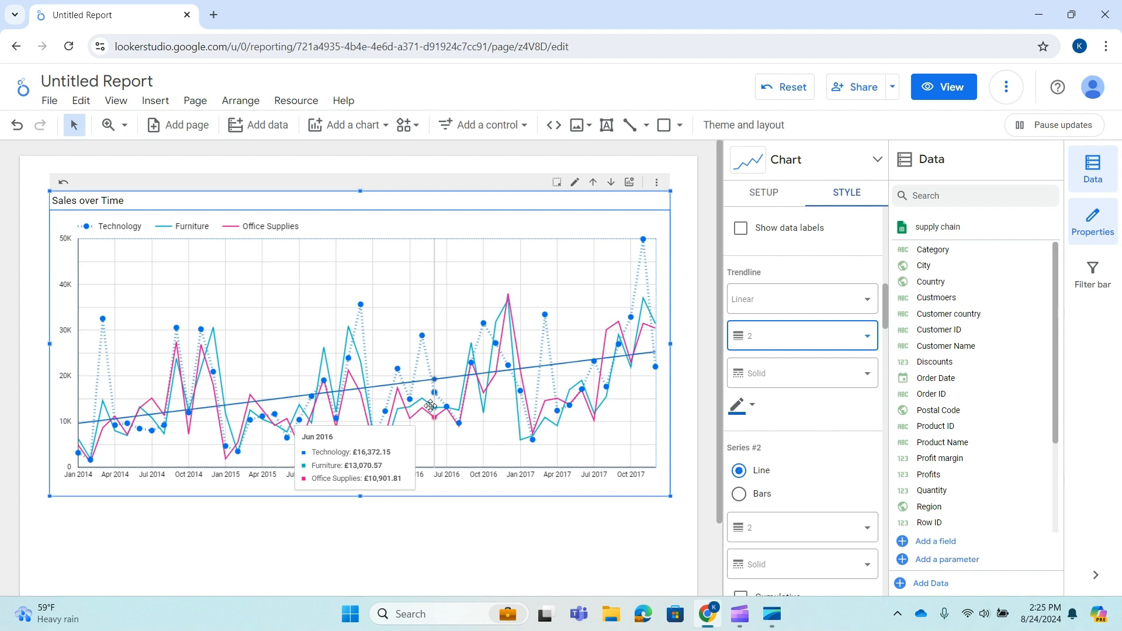
Switch the chart's metric to Profits and back to Sales.
{"action": "left_click", "coordinate": [629, 182]}
{"action": "left_click", "coordinate": [646, 256]}
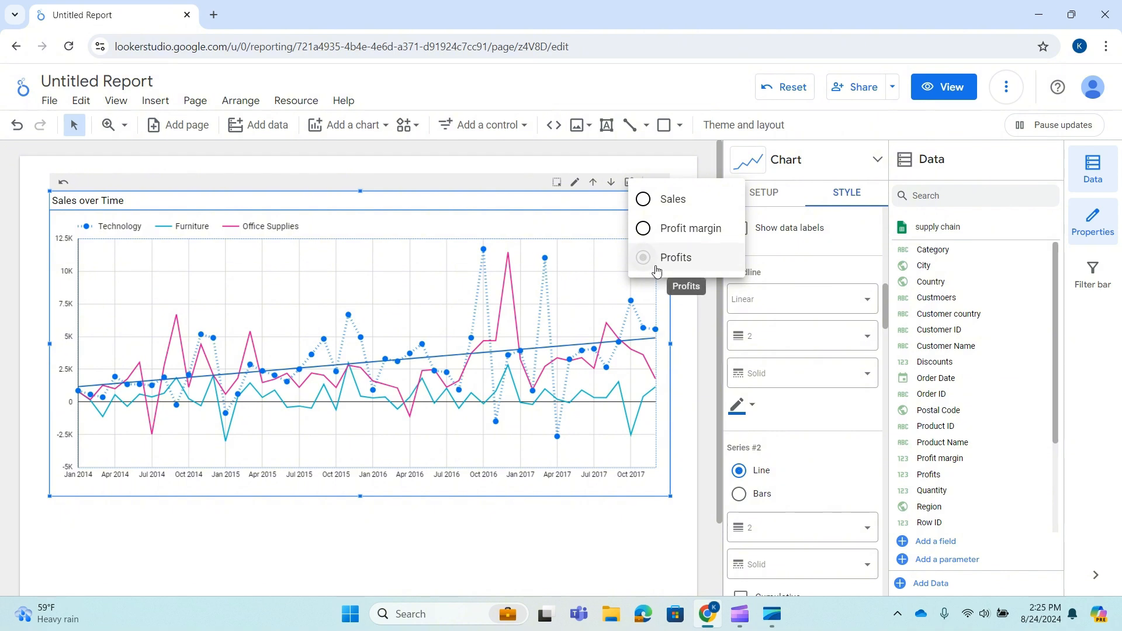
{"action": "left_click", "coordinate": [644, 200]}
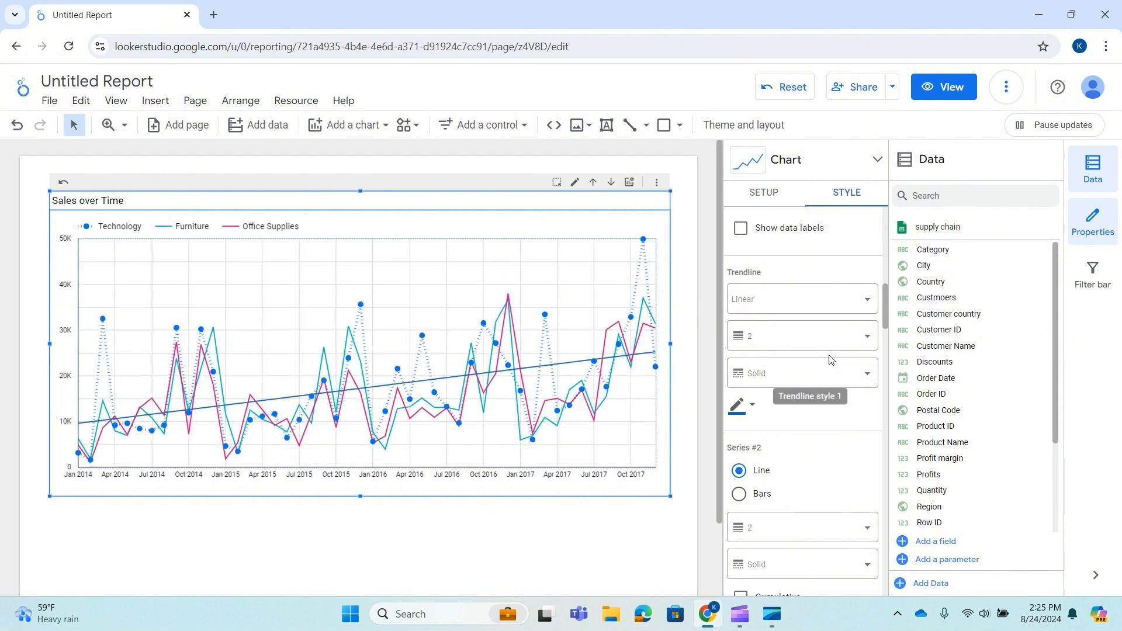
Try Exponential and then Polynomial as the trendline type.
{"action": "left_click", "coordinate": [849, 303]}
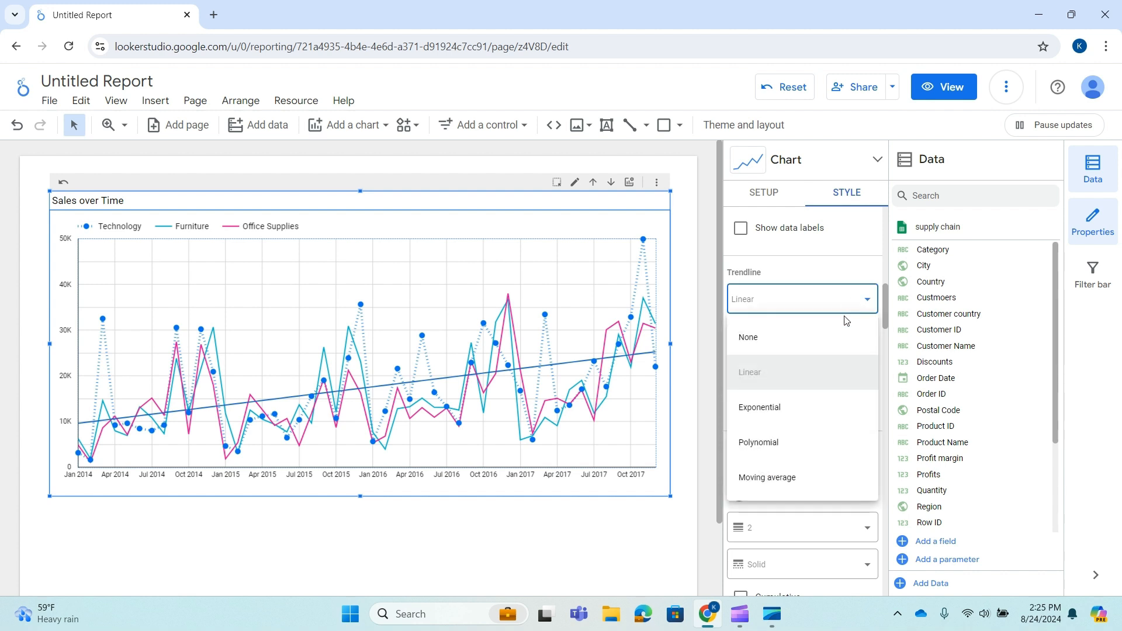
{"action": "left_click", "coordinate": [788, 417]}
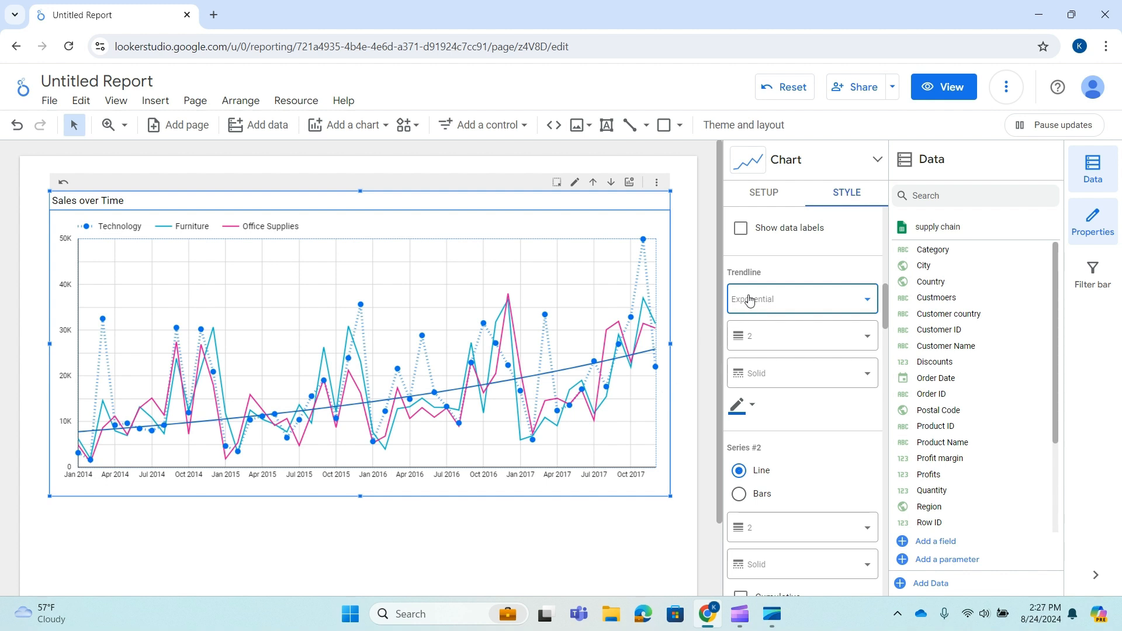
{"action": "left_click", "coordinate": [862, 301]}
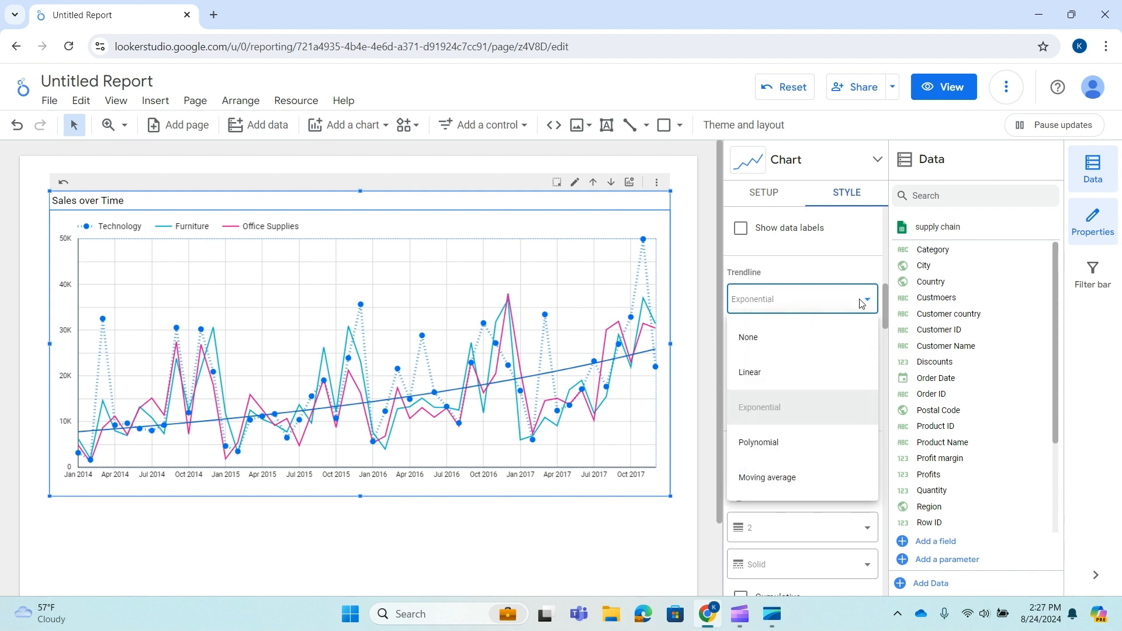
{"action": "left_click", "coordinate": [808, 448]}
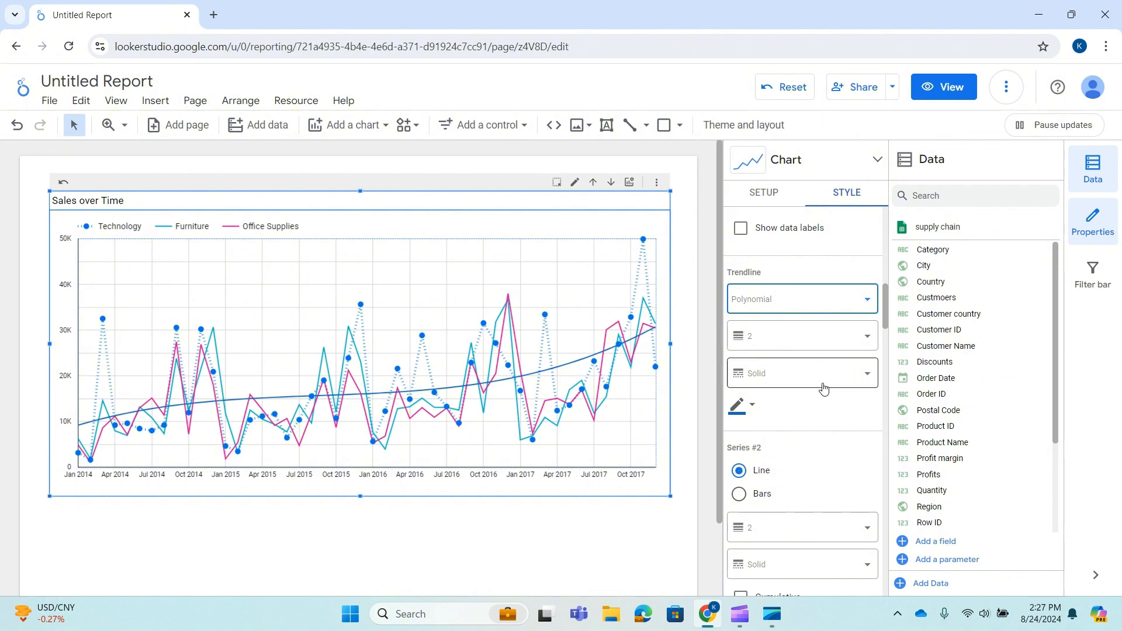
Set the trendline type to Moving average and change its color to orange.
{"action": "left_click", "coordinate": [866, 299]}
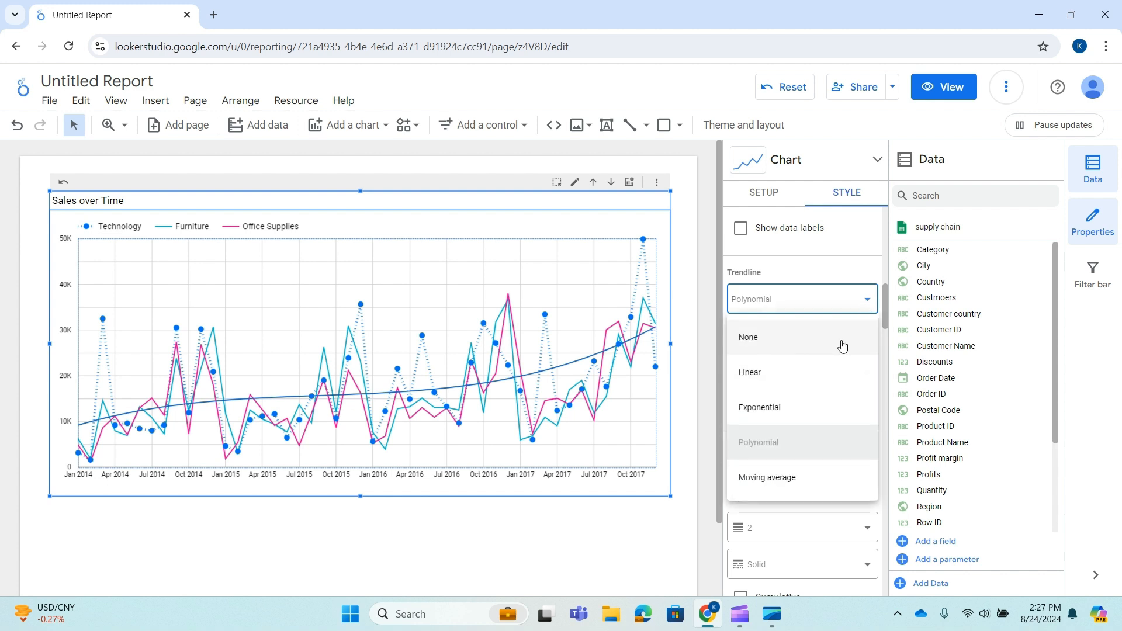
{"action": "left_click", "coordinate": [792, 479]}
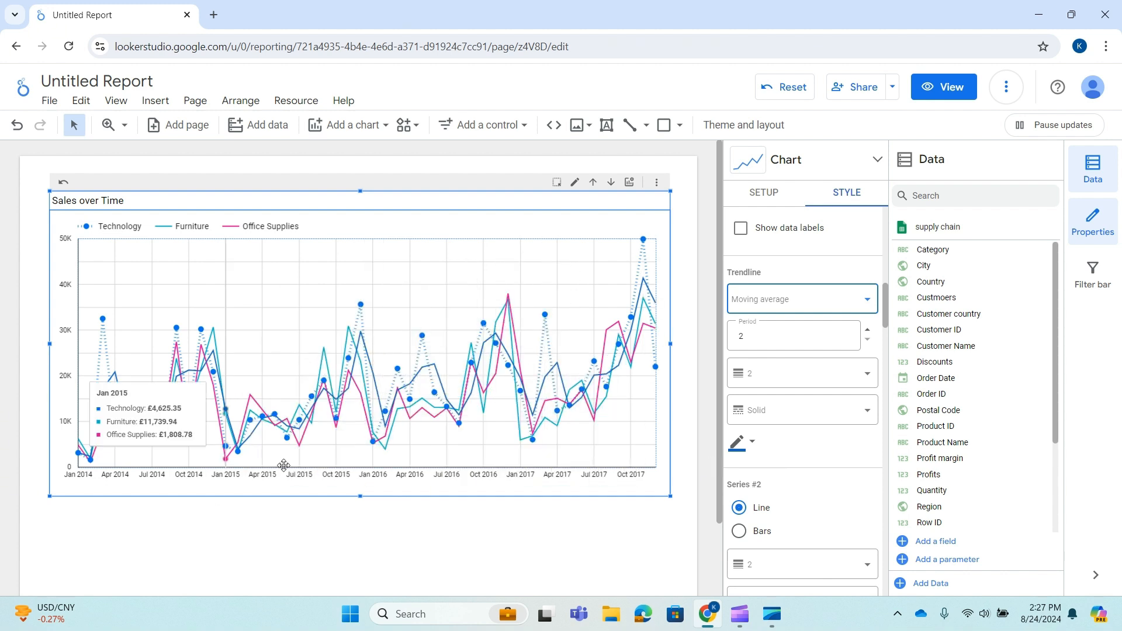
{"action": "left_click", "coordinate": [753, 449]}
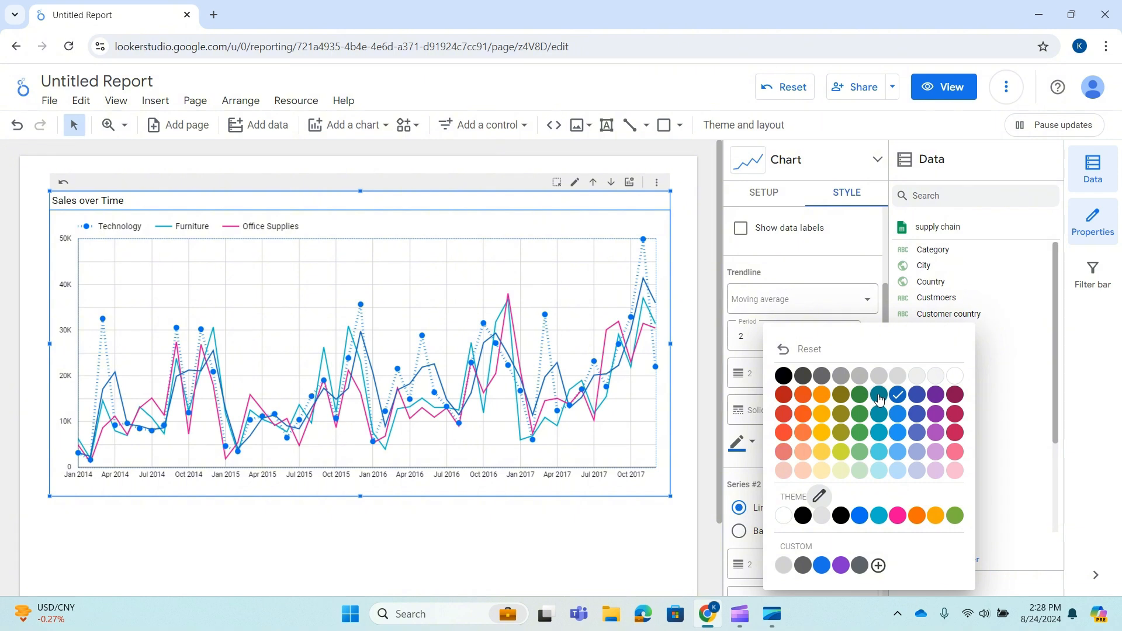
{"action": "left_click", "coordinate": [822, 395]}
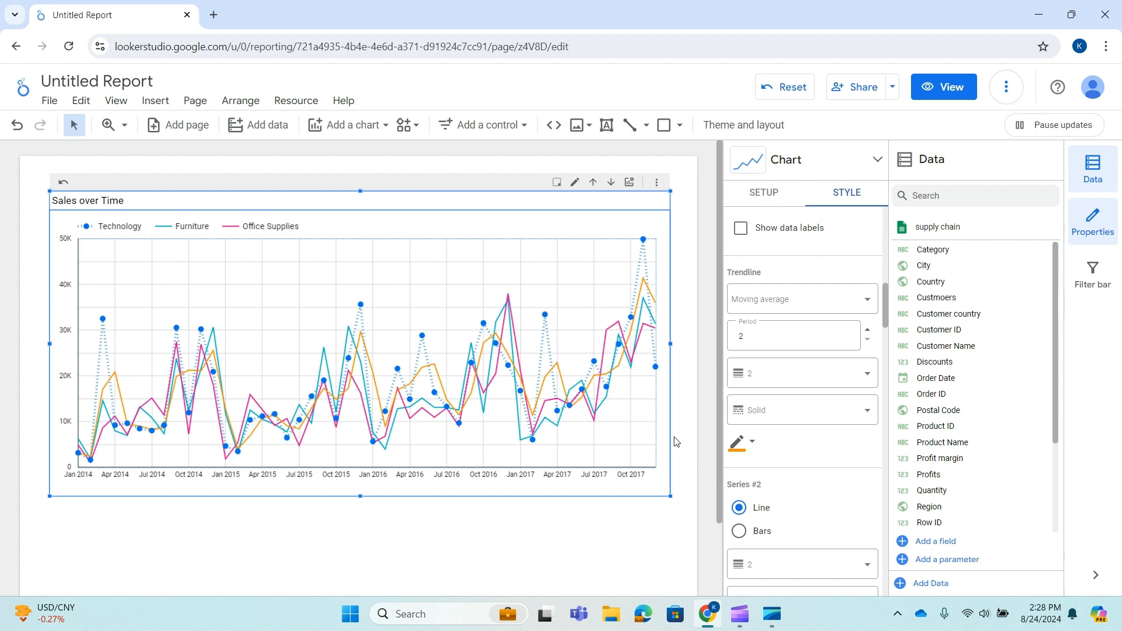
Review the trendline period and the remaining series and general style settings.
{"action": "double_click", "coordinate": [746, 341]}
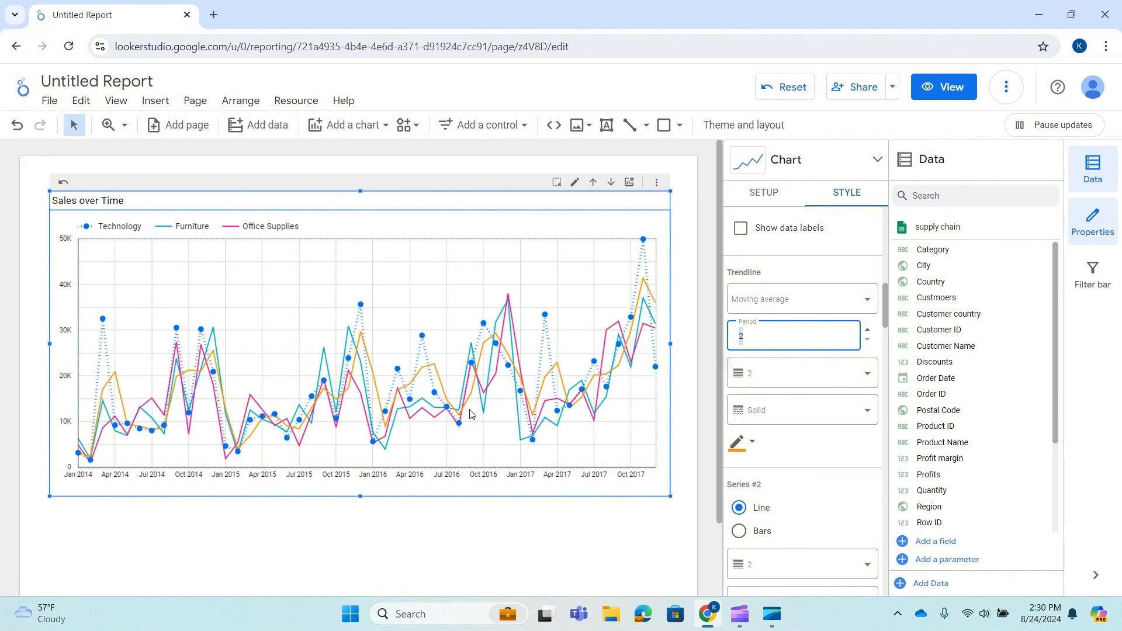
{"action": "left_click", "coordinate": [767, 338]}
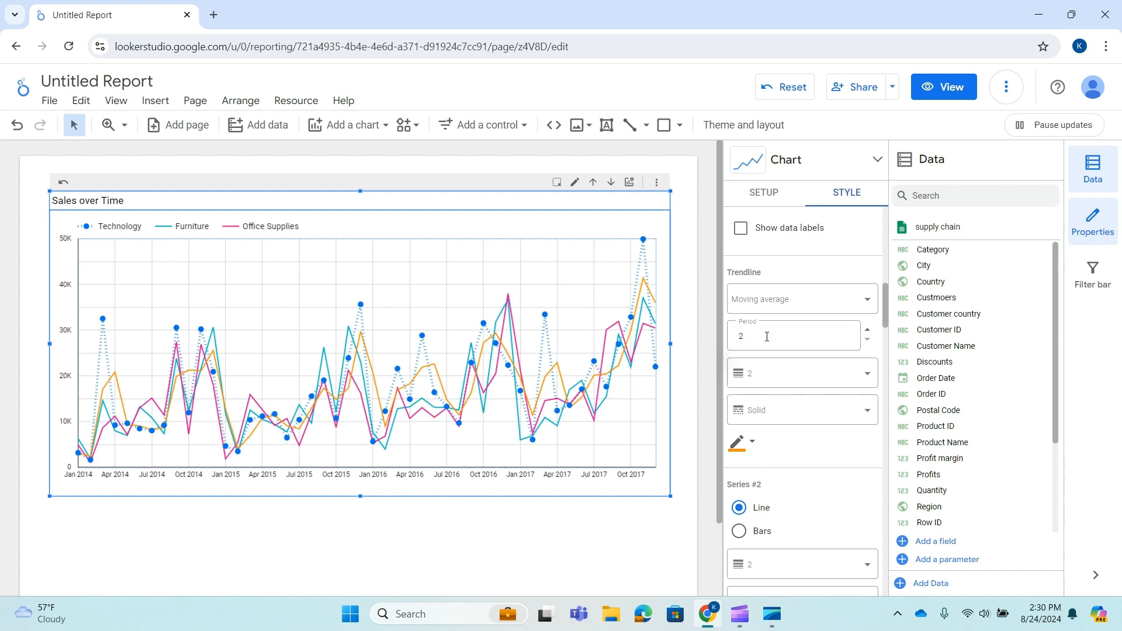
{"action": "scroll", "coordinate": [767, 337], "scroll_direction": "down", "scroll_amount": 2}
{"action": "scroll", "coordinate": [777, 327], "scroll_direction": "down", "scroll_amount": 3}
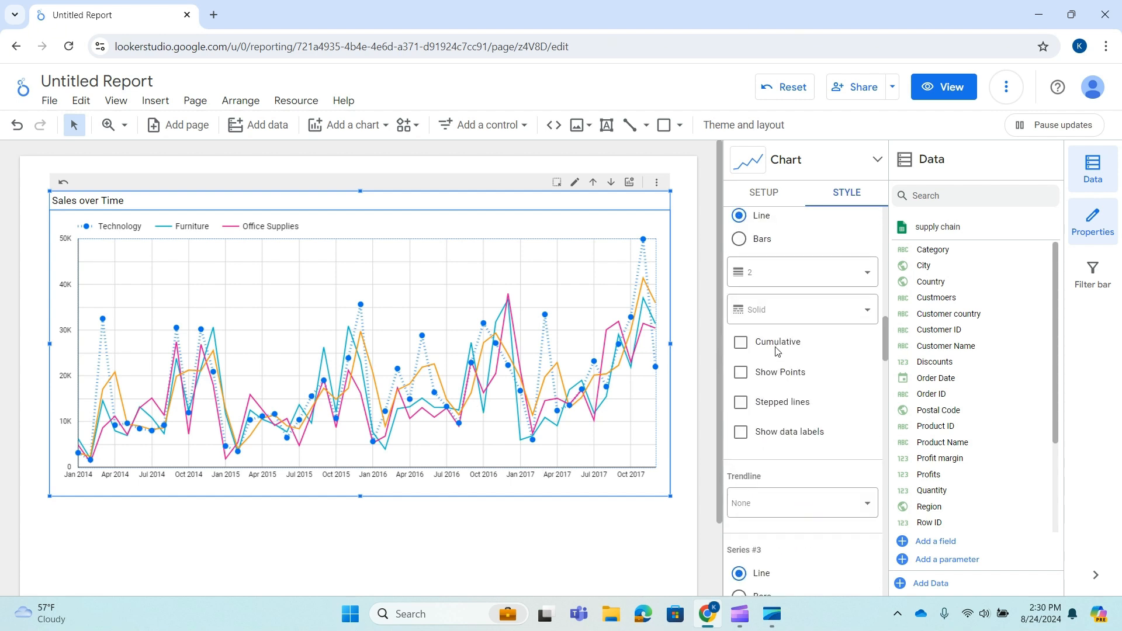
{"action": "scroll", "coordinate": [803, 299], "scroll_direction": "up", "scroll_amount": 4}
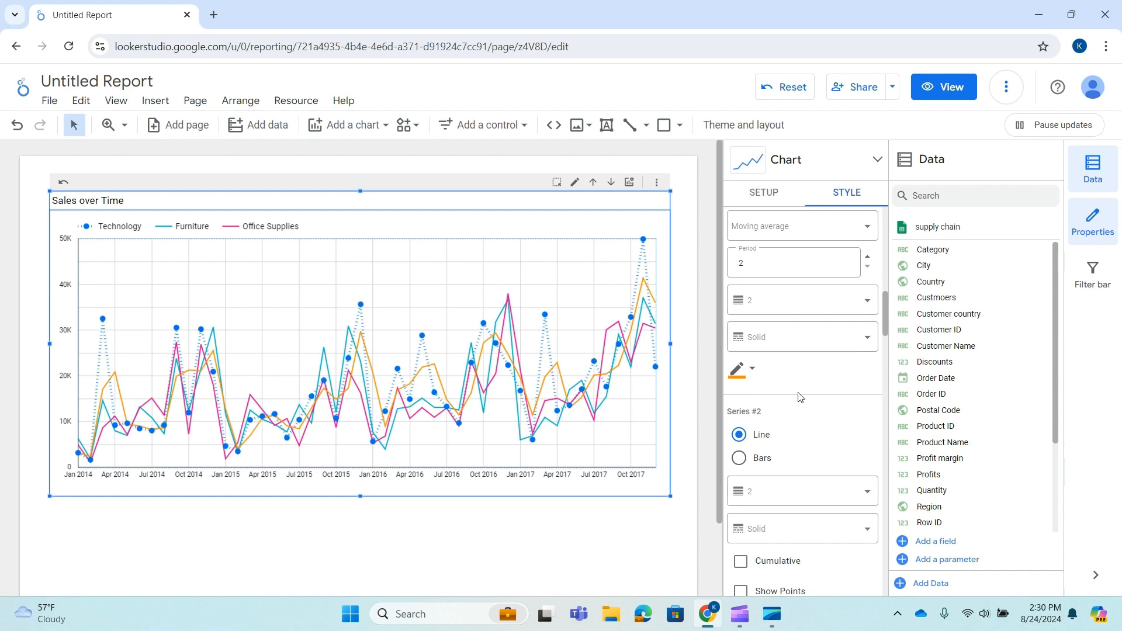
{"action": "scroll", "coordinate": [769, 313], "scroll_direction": "down", "scroll_amount": 5}
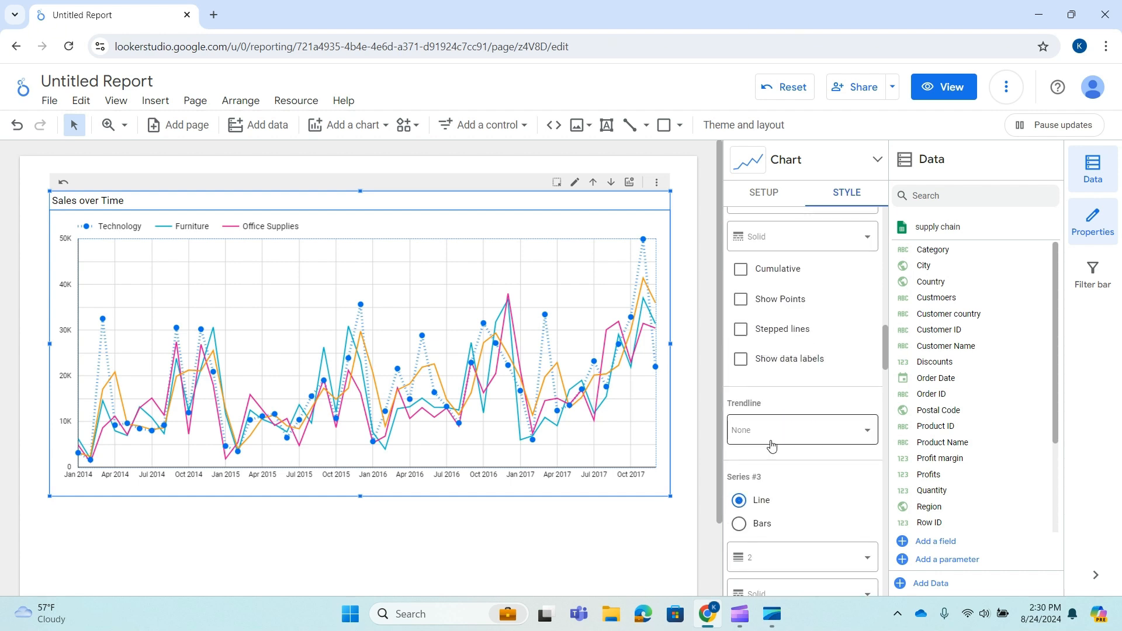
{"action": "scroll", "coordinate": [777, 426], "scroll_direction": "down", "scroll_amount": 6}
{"action": "scroll", "coordinate": [795, 338], "scroll_direction": "up", "scroll_amount": 2}
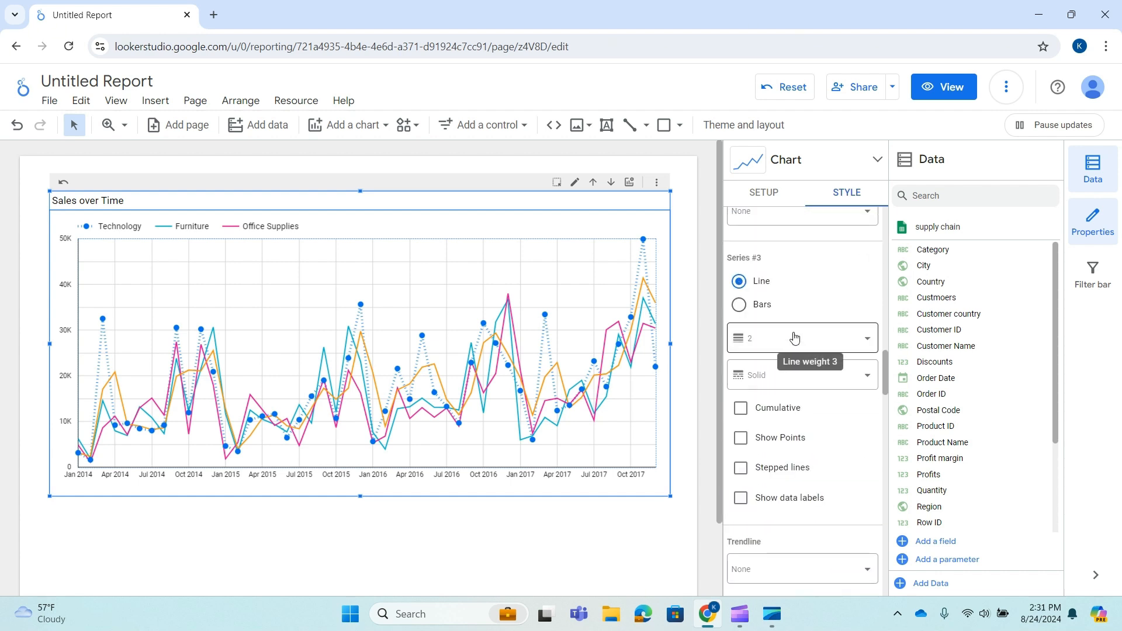
{"action": "scroll", "coordinate": [789, 345], "scroll_direction": "down", "scroll_amount": 3}
{"action": "scroll", "coordinate": [754, 350], "scroll_direction": "down", "scroll_amount": 3}
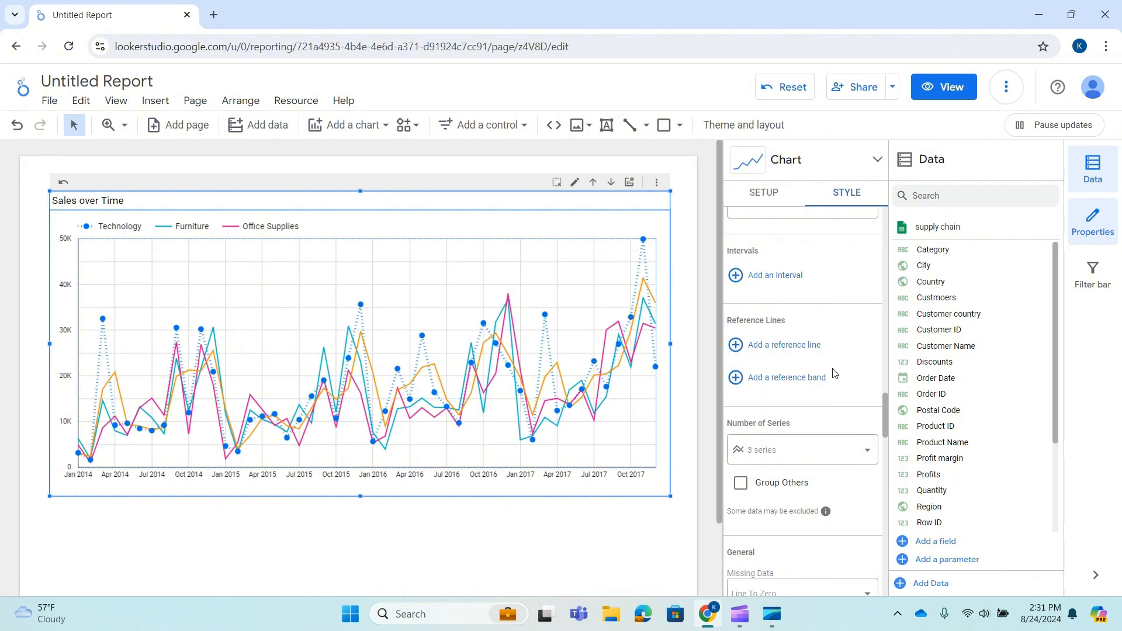
{"action": "scroll", "coordinate": [833, 372], "scroll_direction": "down", "scroll_amount": 2}
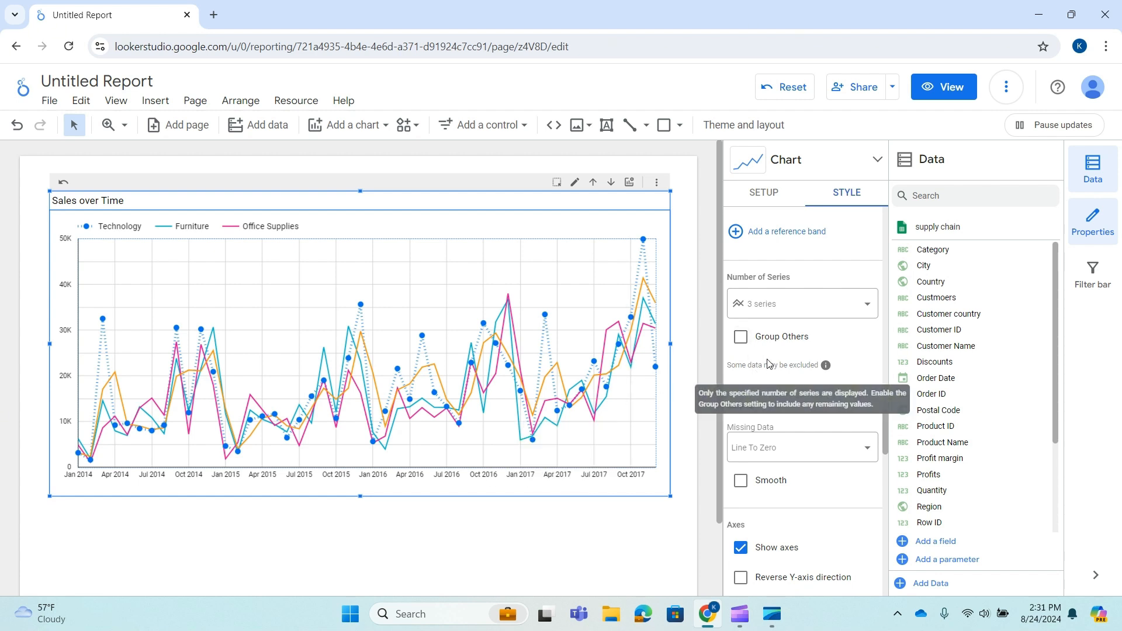
{"action": "scroll", "coordinate": [770, 364], "scroll_direction": "down", "scroll_amount": 2}
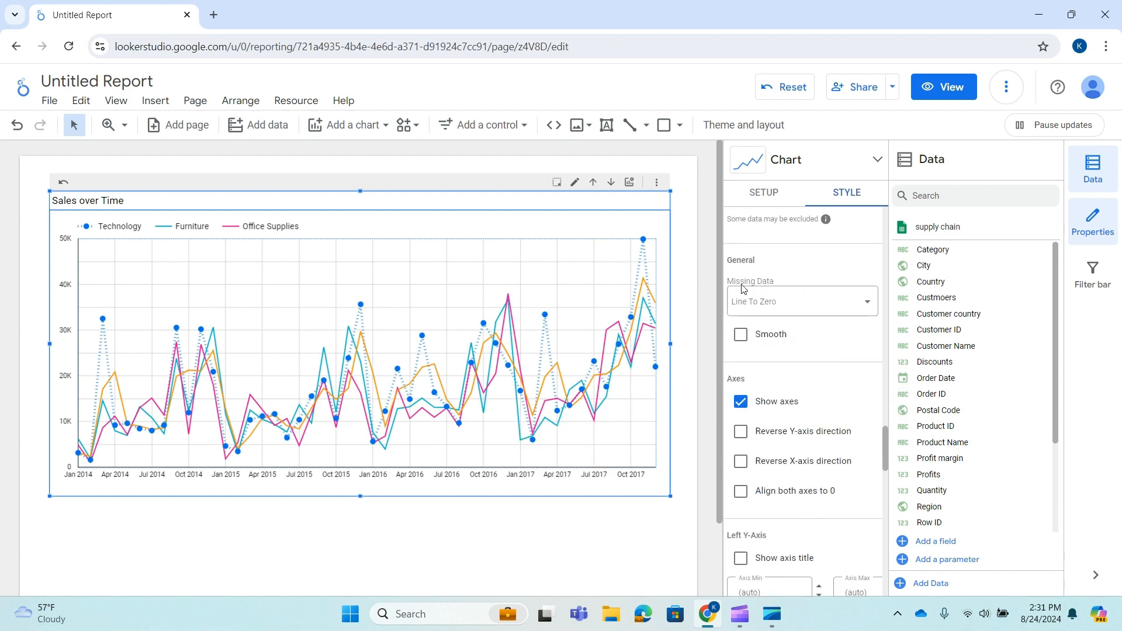
Inspect the Missing Data options and the axes settings.
{"action": "left_click", "coordinate": [830, 312]}
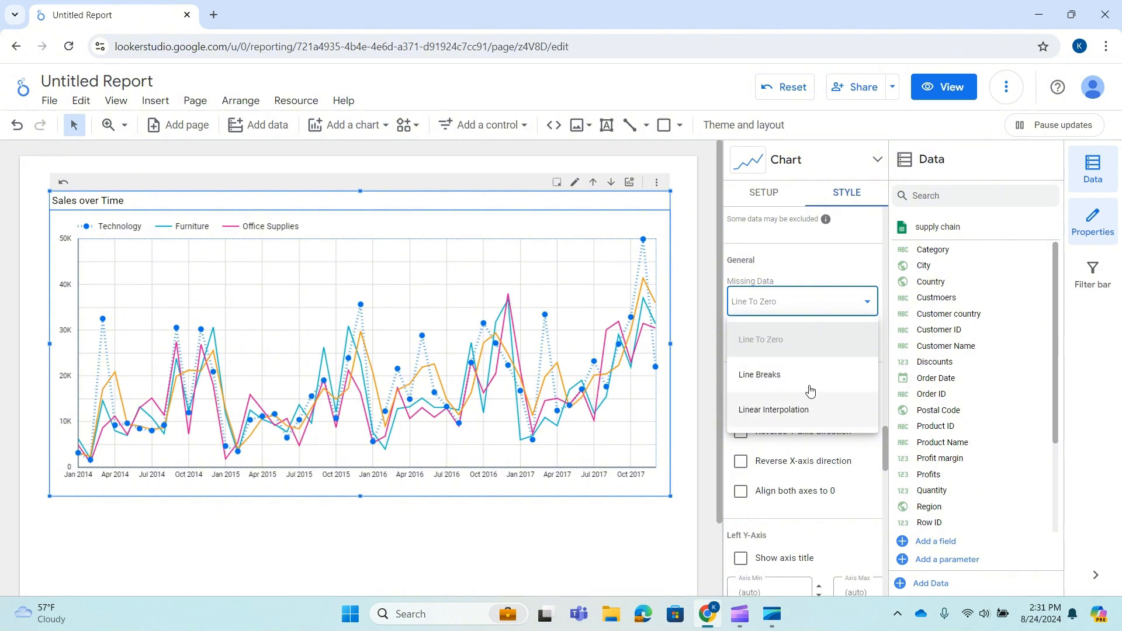
{"action": "left_click", "coordinate": [862, 306]}
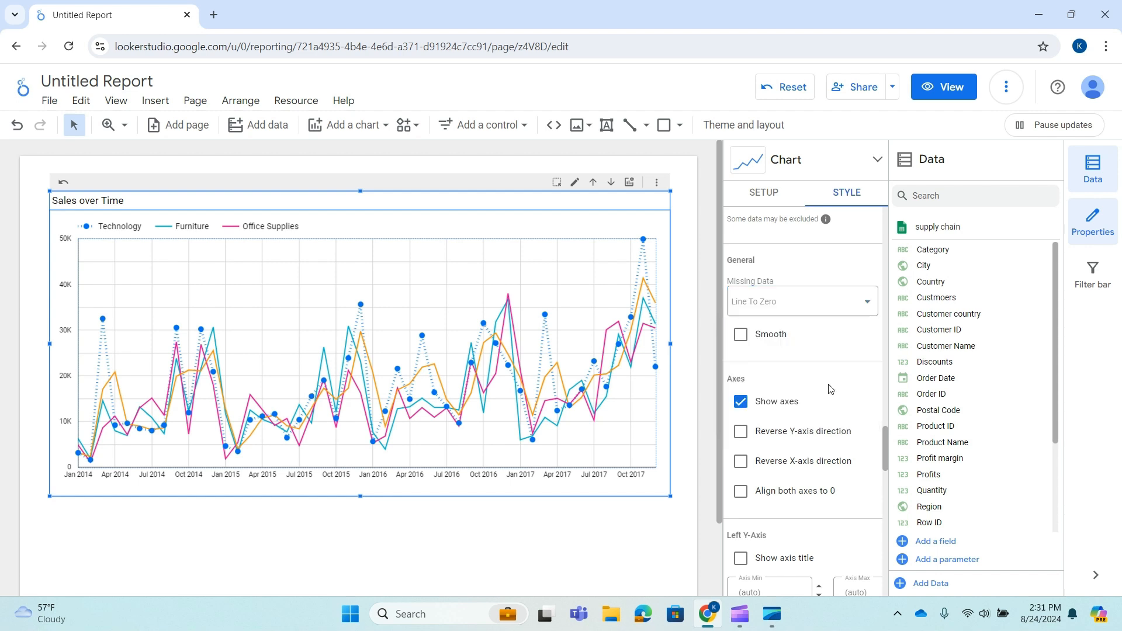
{"action": "scroll", "coordinate": [829, 388], "scroll_direction": "down", "scroll_amount": 1}
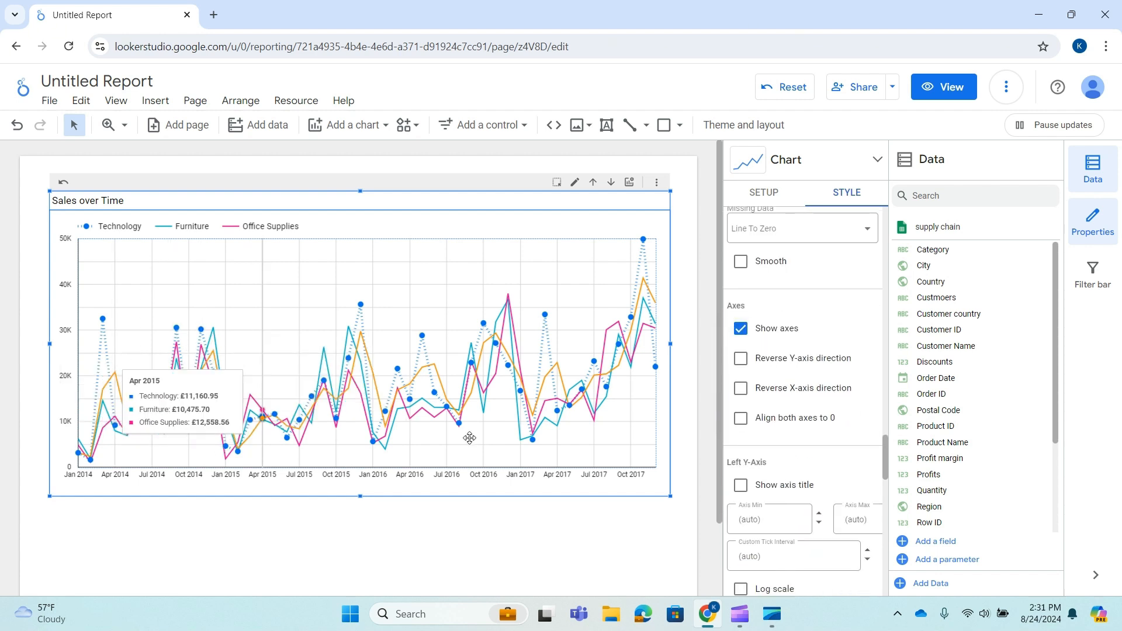
Try turning the axes off and reversing the Y- and X-axis directions.
{"action": "left_click", "coordinate": [743, 332]}
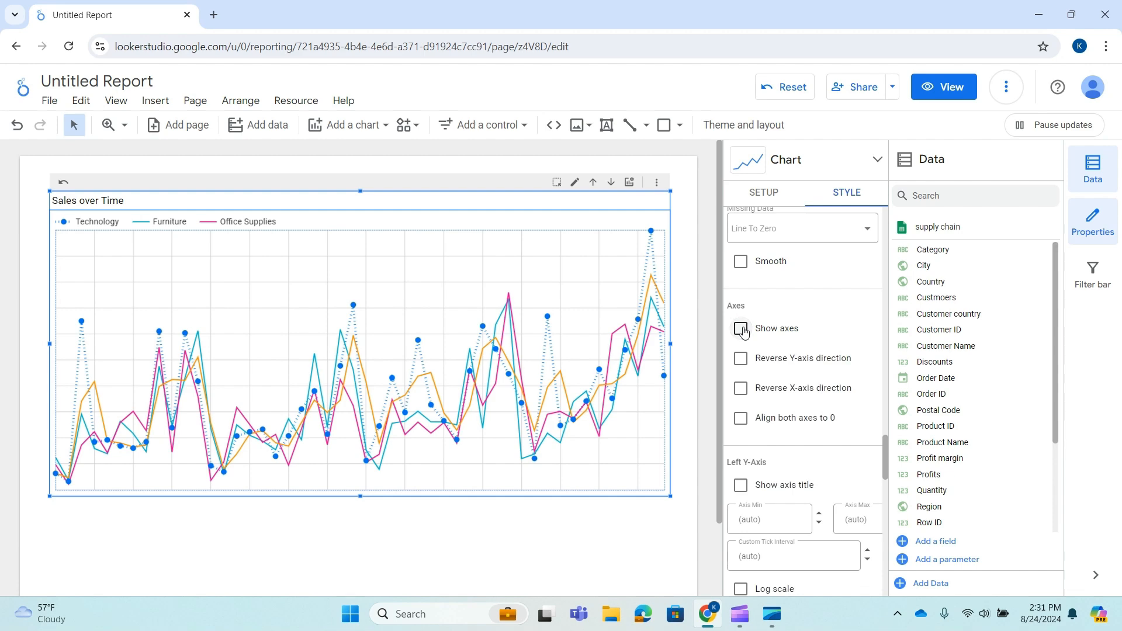
{"action": "left_click", "coordinate": [742, 330]}
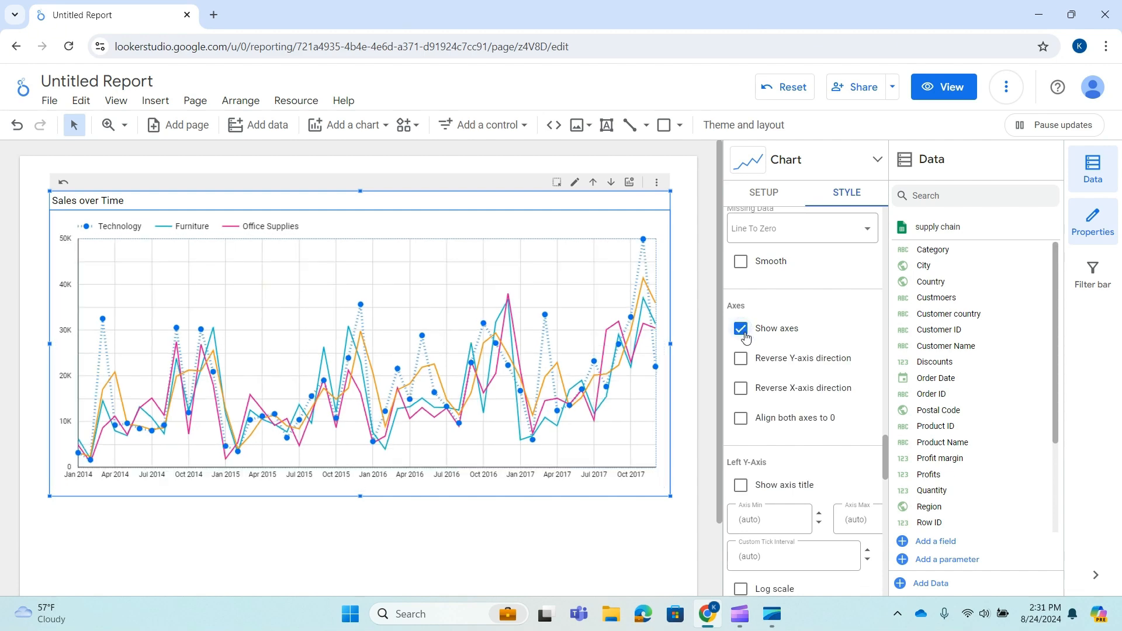
{"action": "left_click", "coordinate": [743, 363]}
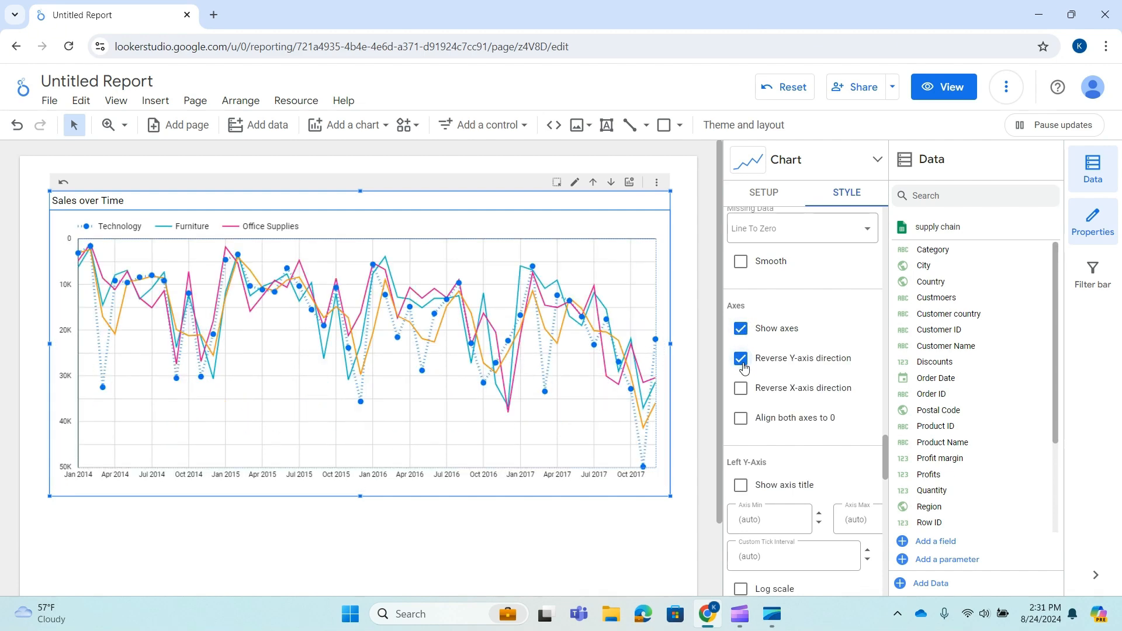
{"action": "left_click", "coordinate": [743, 361]}
{"action": "left_click", "coordinate": [740, 389]}
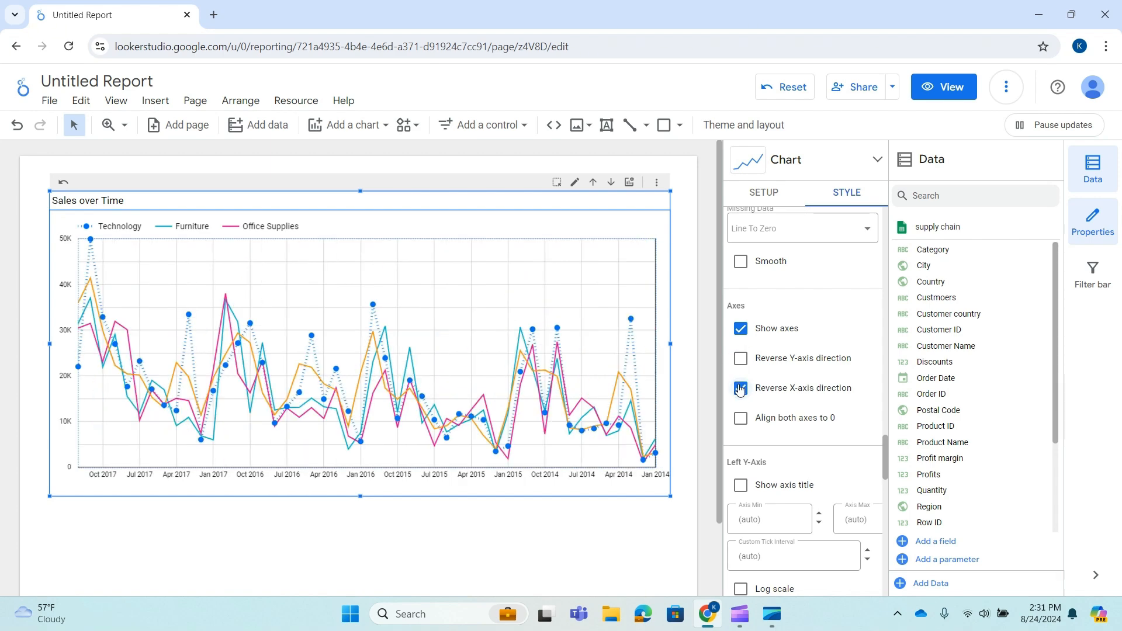
{"action": "left_click", "coordinate": [741, 389]}
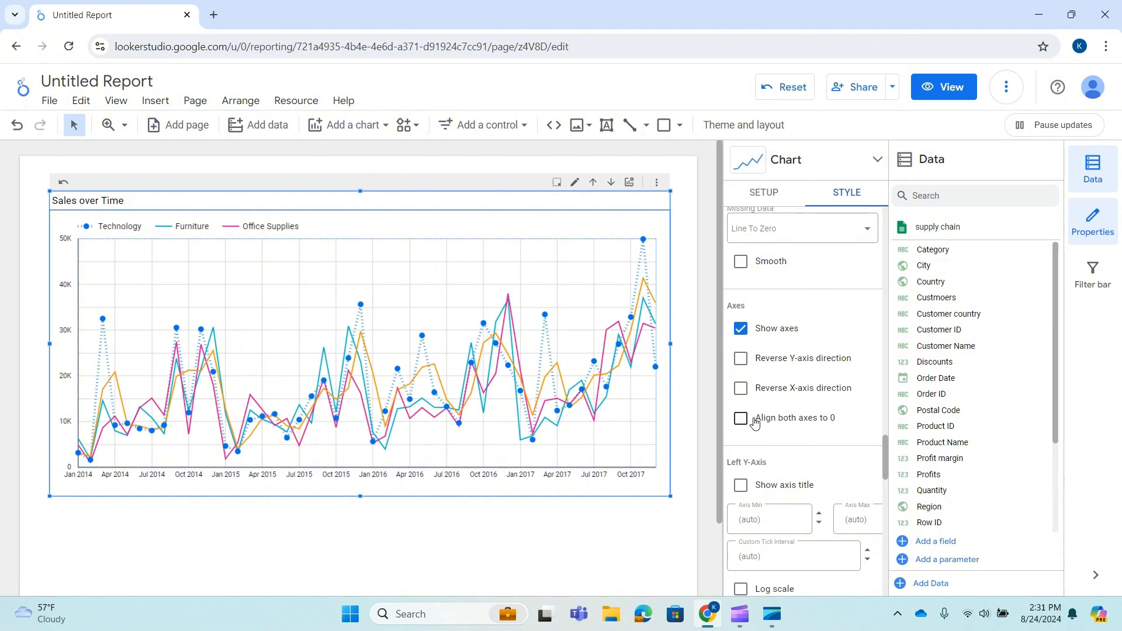
Try aligning both axes to 0, showing the left Y-axis title and switching to a log scale.
{"action": "scroll", "coordinate": [760, 419], "scroll_direction": "down", "scroll_amount": 4}
{"action": "scroll", "coordinate": [792, 326], "scroll_direction": "up", "scroll_amount": 3}
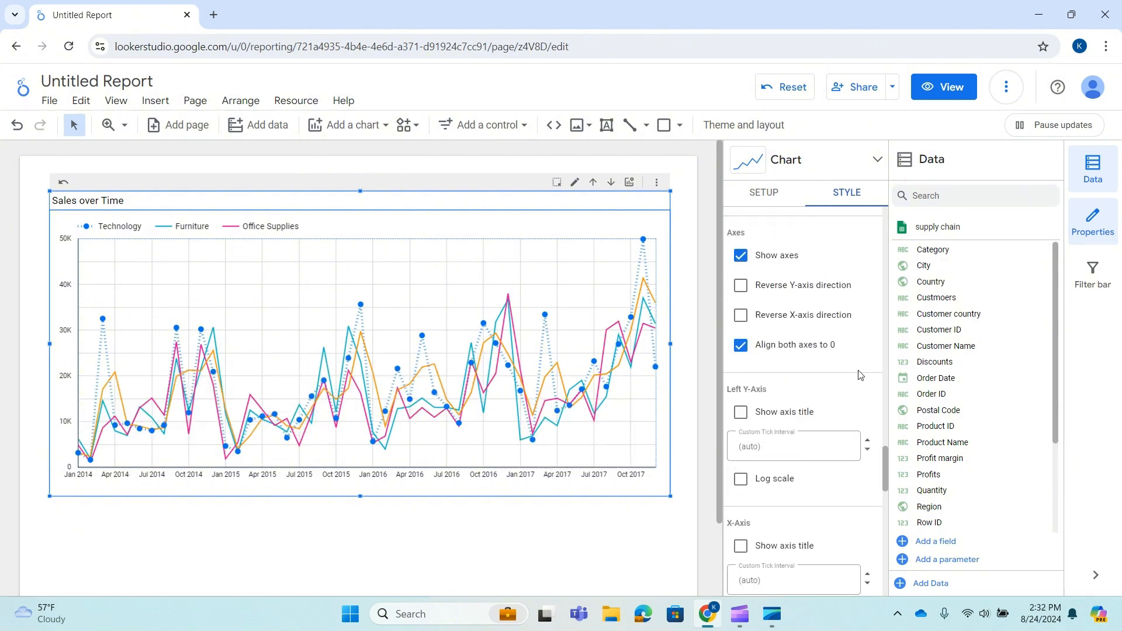
{"action": "left_click", "coordinate": [740, 346]}
{"action": "scroll", "coordinate": [741, 339], "scroll_direction": "down", "scroll_amount": 3}
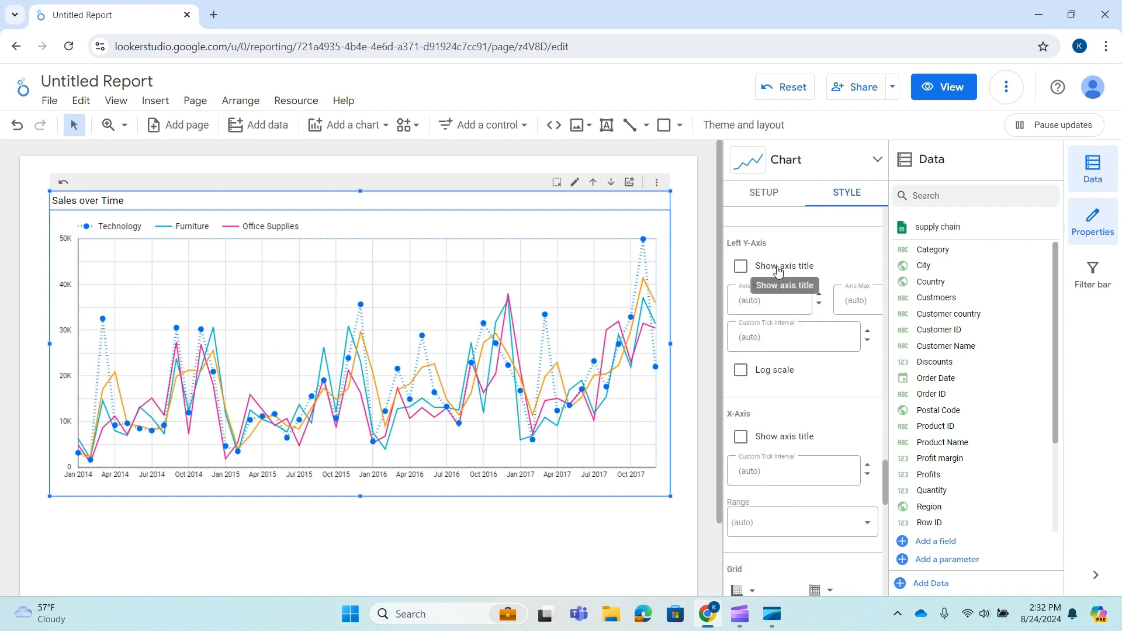
{"action": "left_click", "coordinate": [741, 267]}
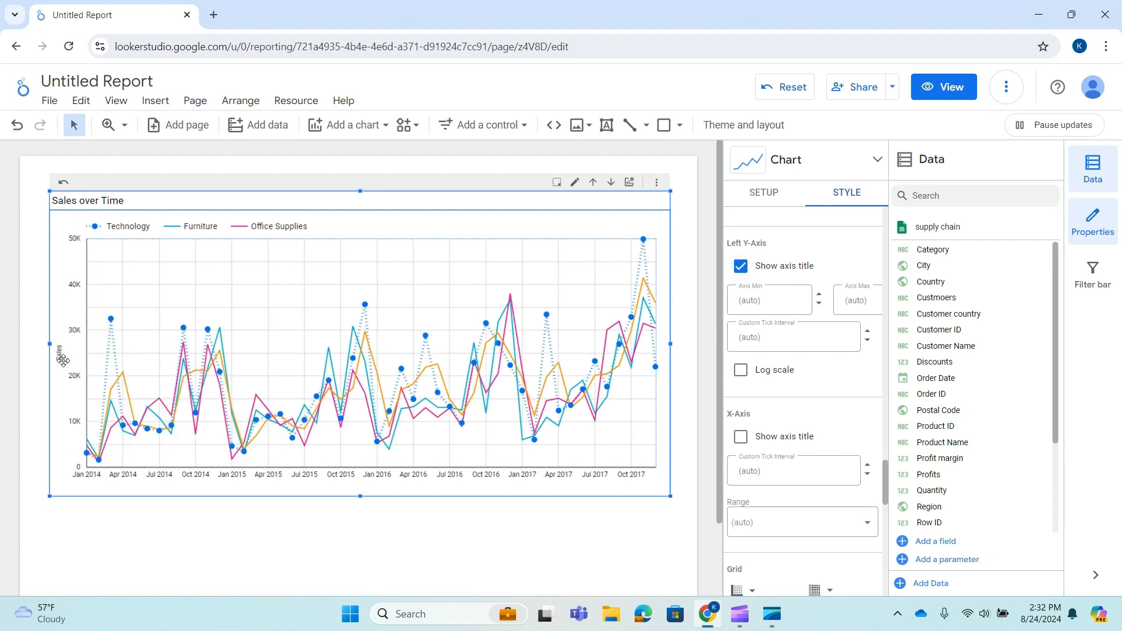
{"action": "left_click", "coordinate": [740, 266]}
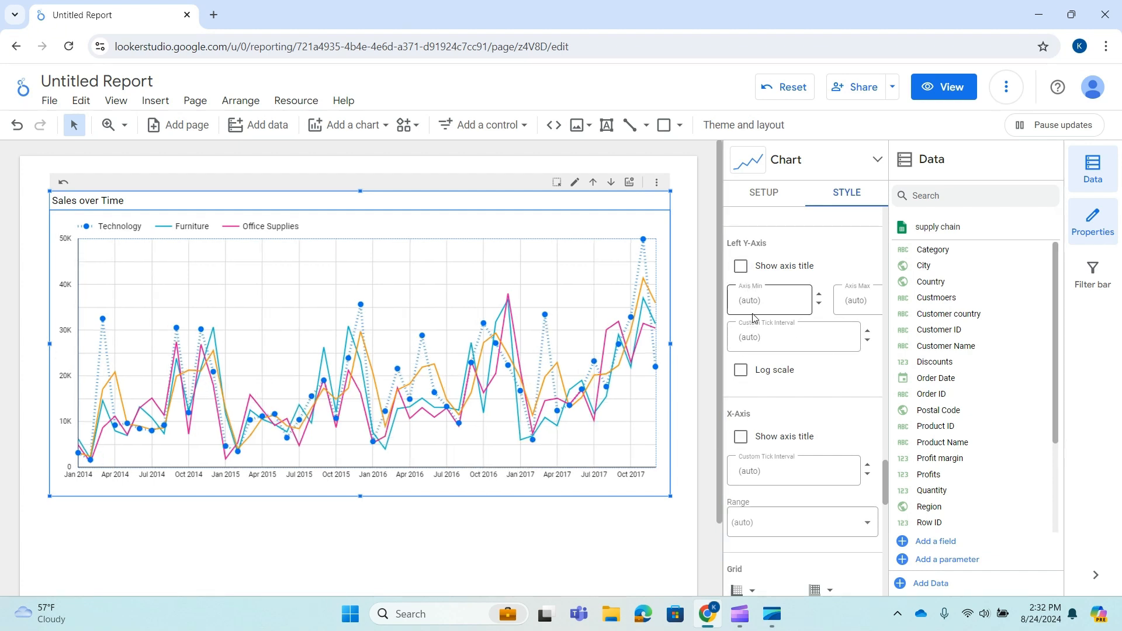
{"action": "left_click", "coordinate": [741, 371]}
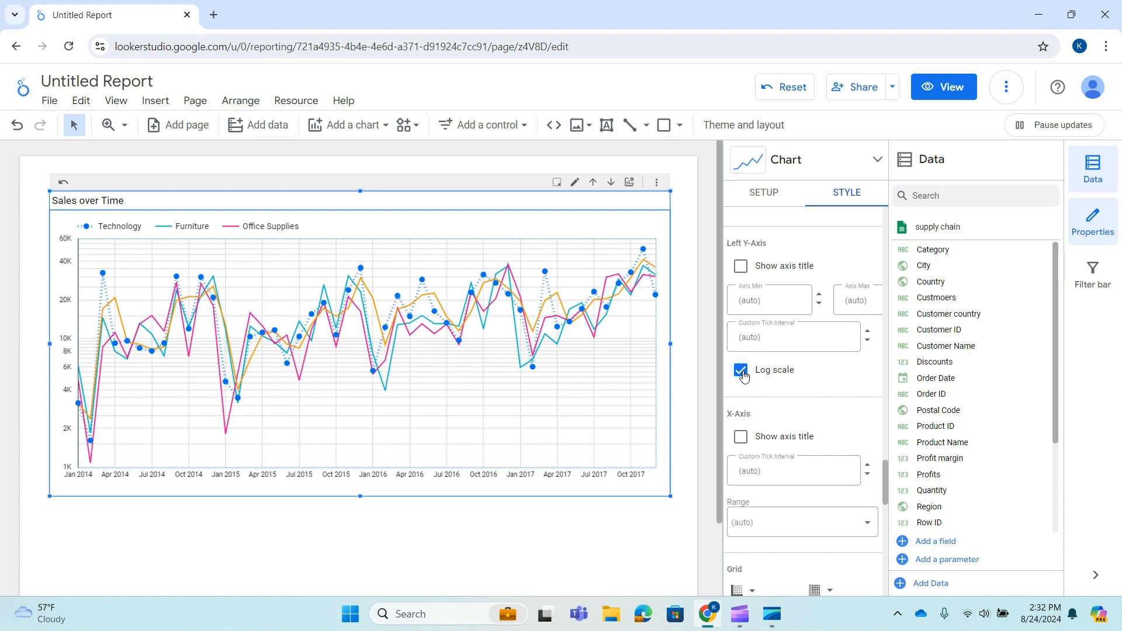
{"action": "left_click", "coordinate": [741, 370]}
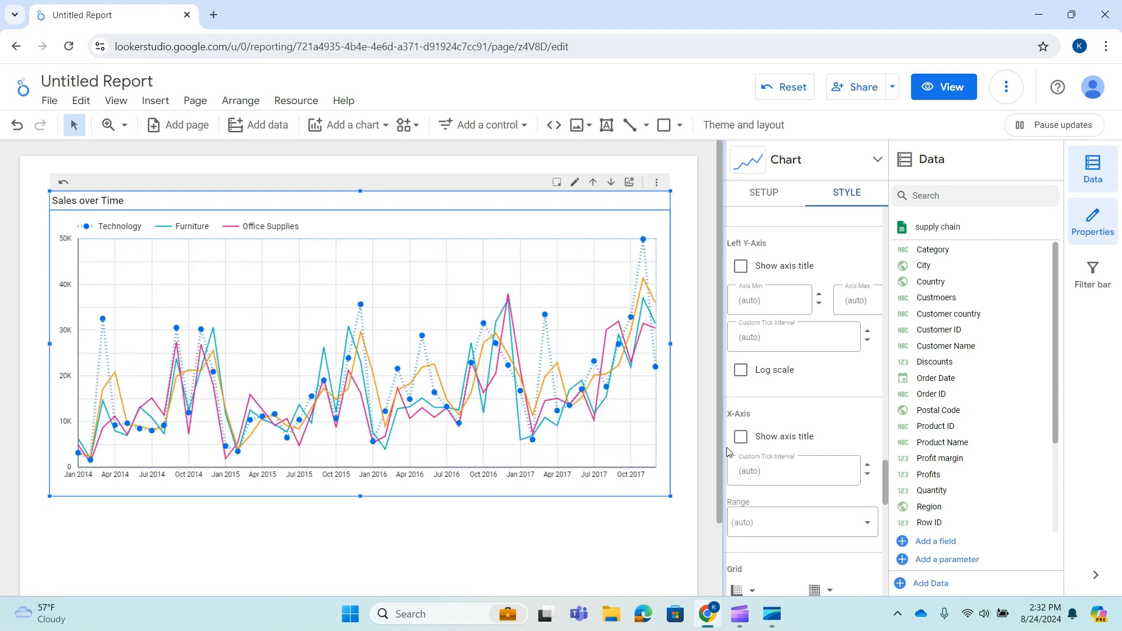
Try showing the X-axis title.
{"action": "scroll", "coordinate": [728, 451], "scroll_direction": "down", "scroll_amount": 3}
{"action": "left_click", "coordinate": [741, 291]}
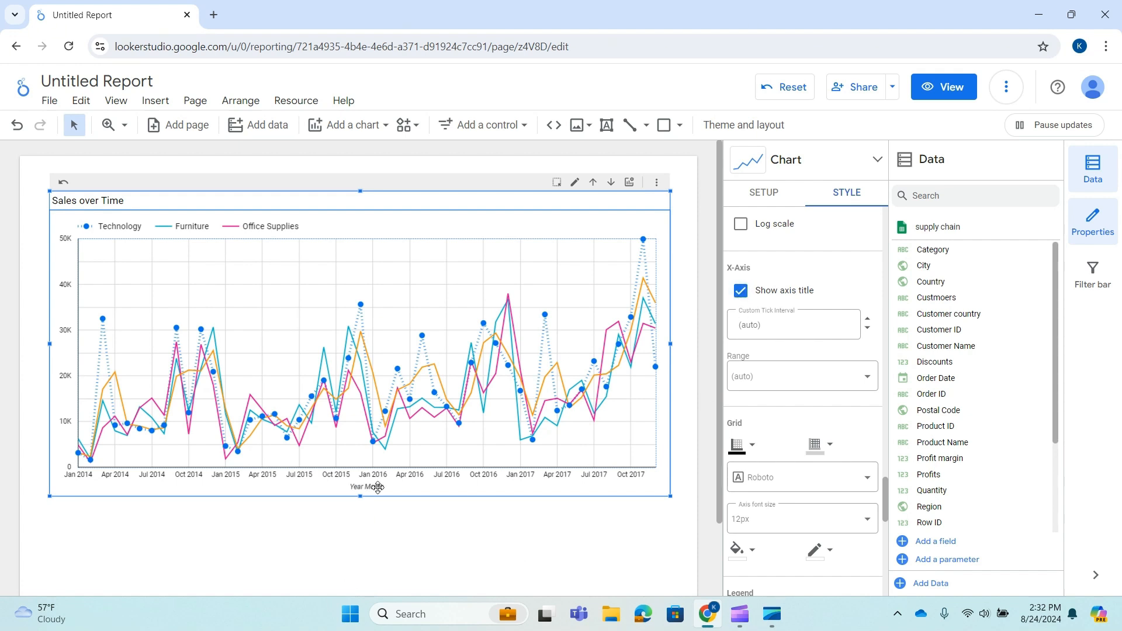
{"action": "left_click", "coordinate": [740, 290]}
Try a red axis color, then reset the axis color.
{"action": "scroll", "coordinate": [830, 411], "scroll_direction": "down", "scroll_amount": 3}
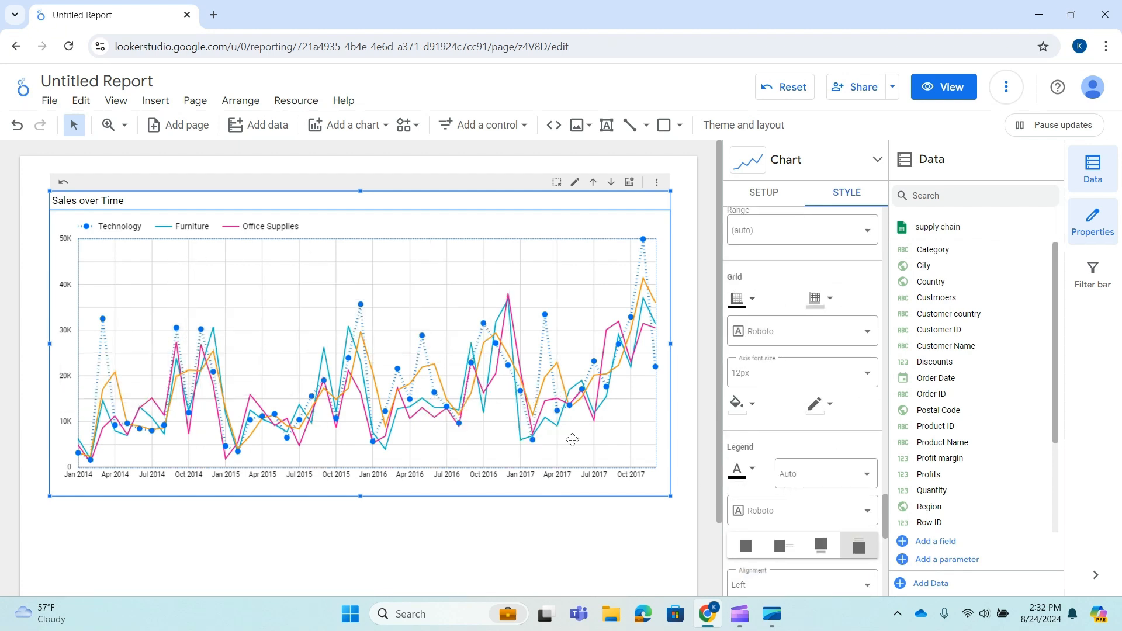
{"action": "left_click", "coordinate": [747, 301]}
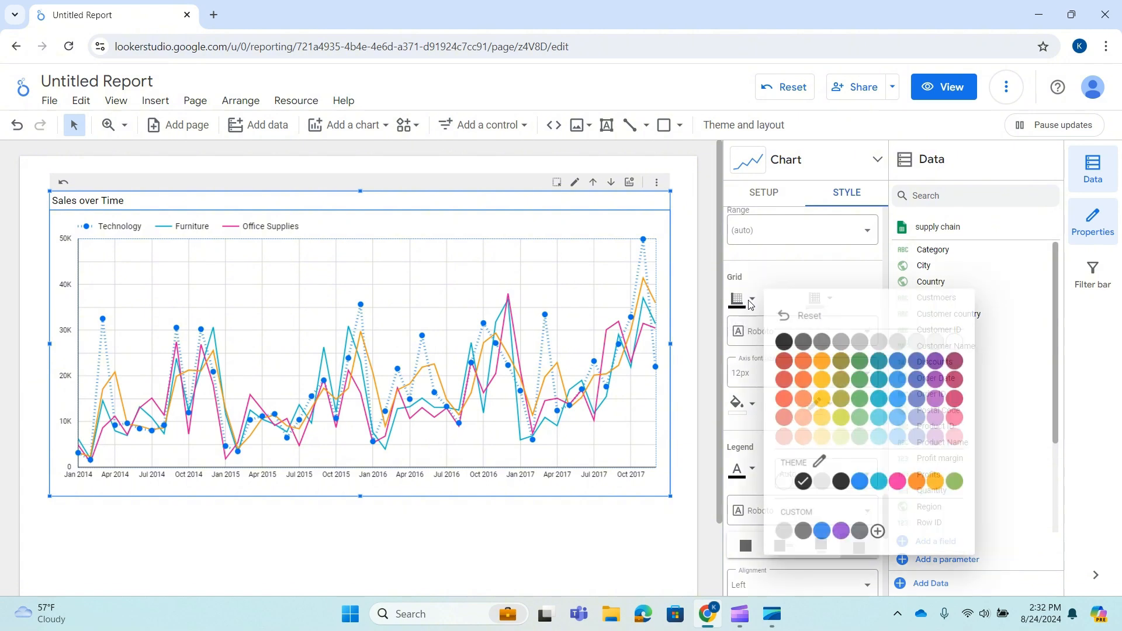
{"action": "left_click", "coordinate": [787, 363]}
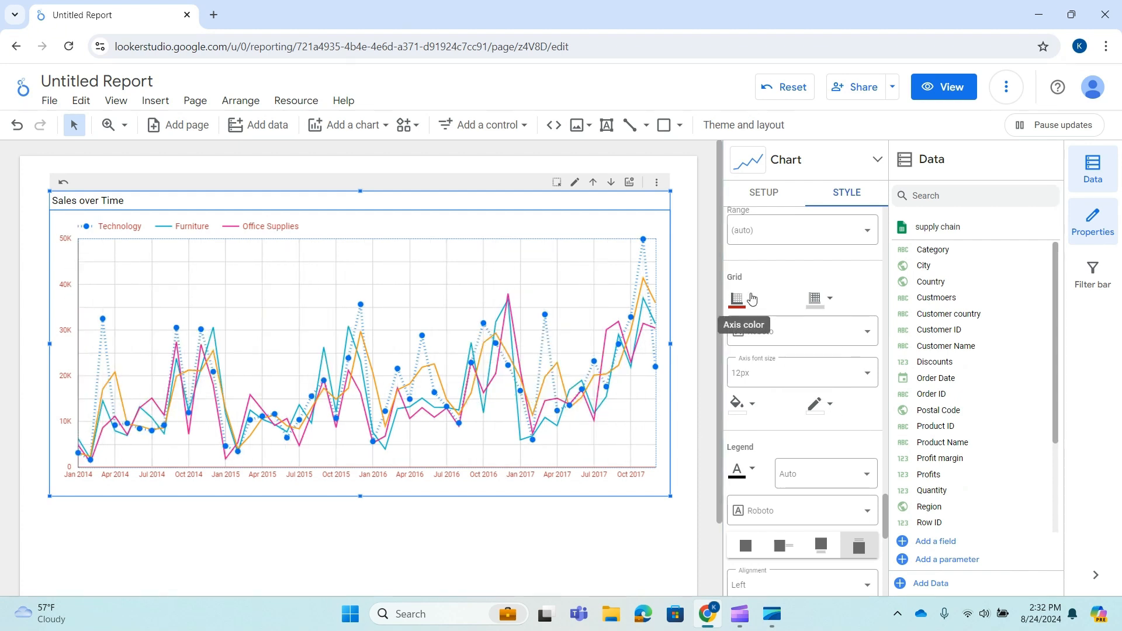
{"action": "left_click", "coordinate": [754, 301]}
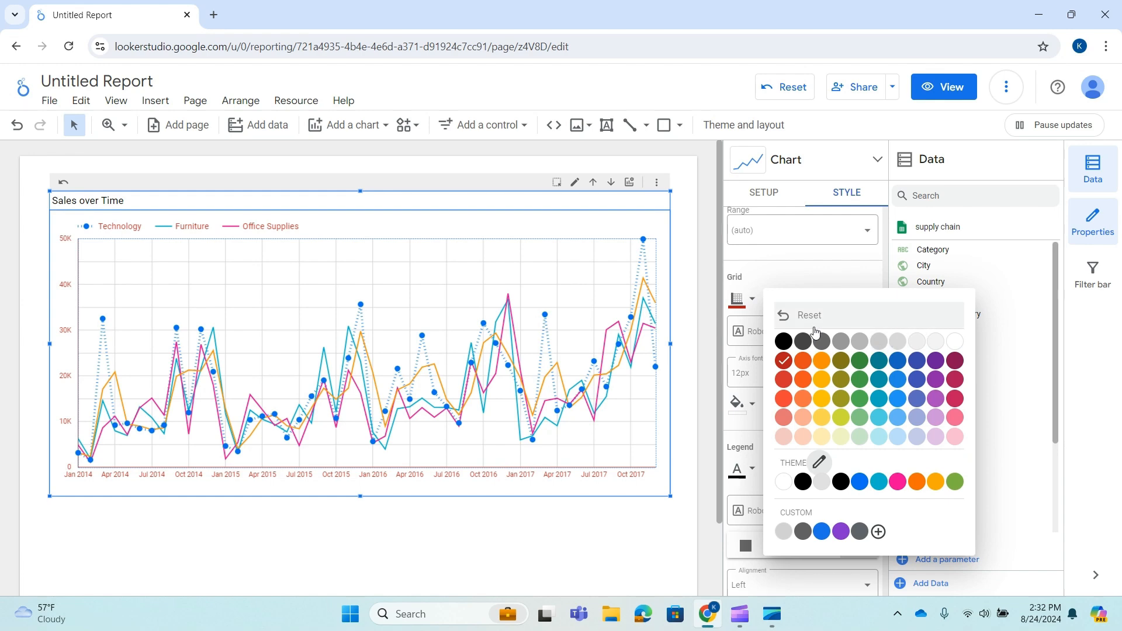
{"action": "left_click", "coordinate": [807, 316]}
Try an olive grid color and a transparent grid, resetting the grid color each time.
{"action": "left_click", "coordinate": [818, 299]}
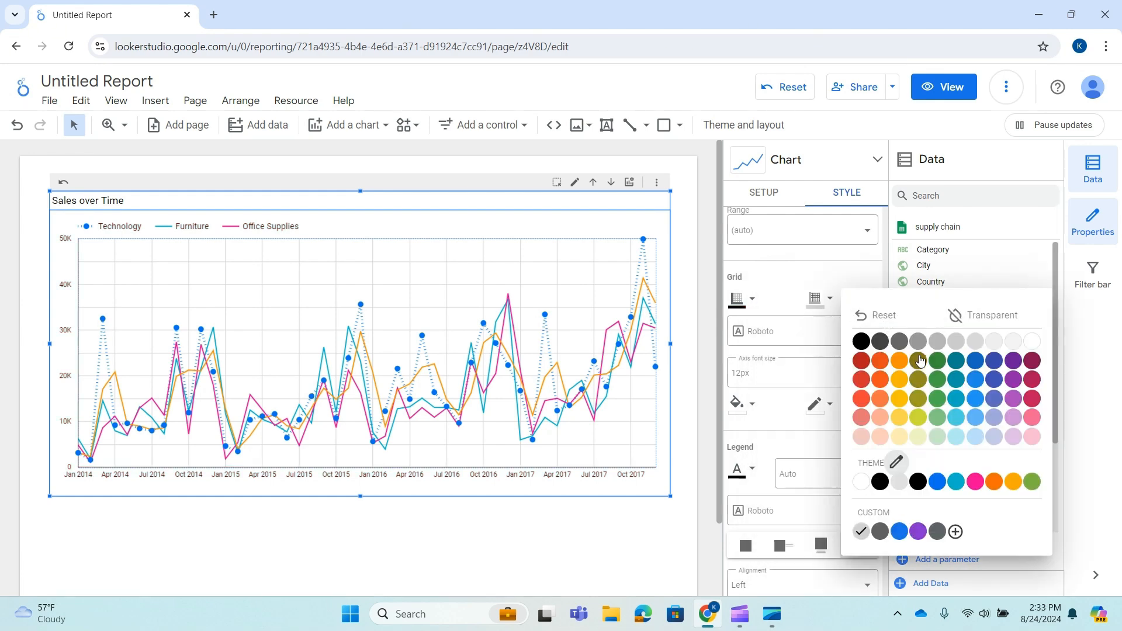
{"action": "left_click", "coordinate": [920, 360]}
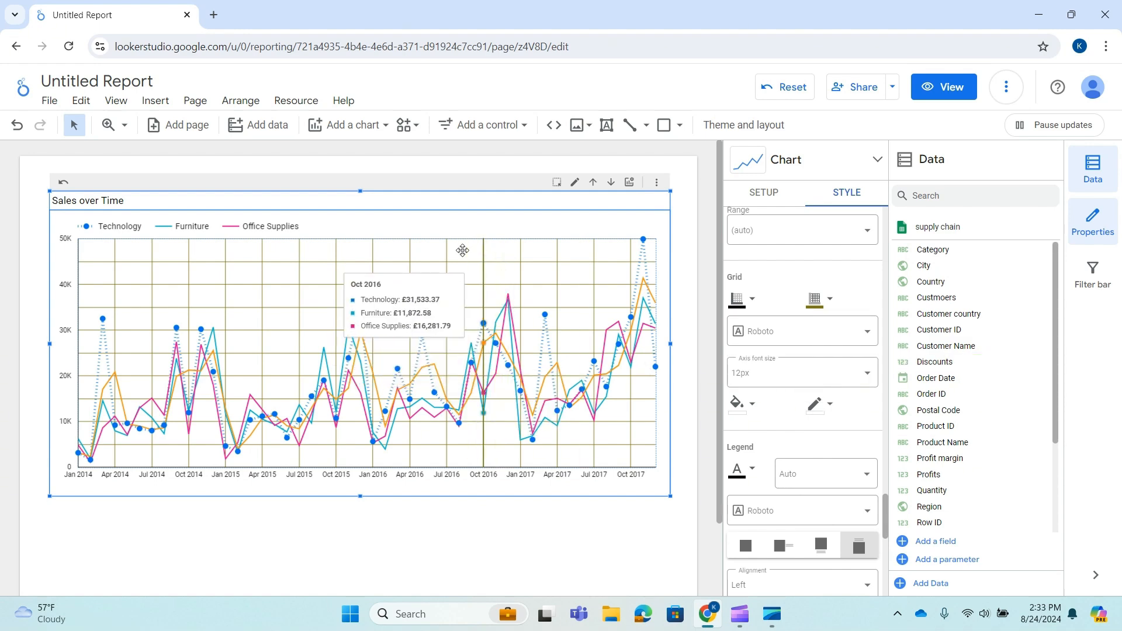
{"action": "left_click", "coordinate": [818, 299]}
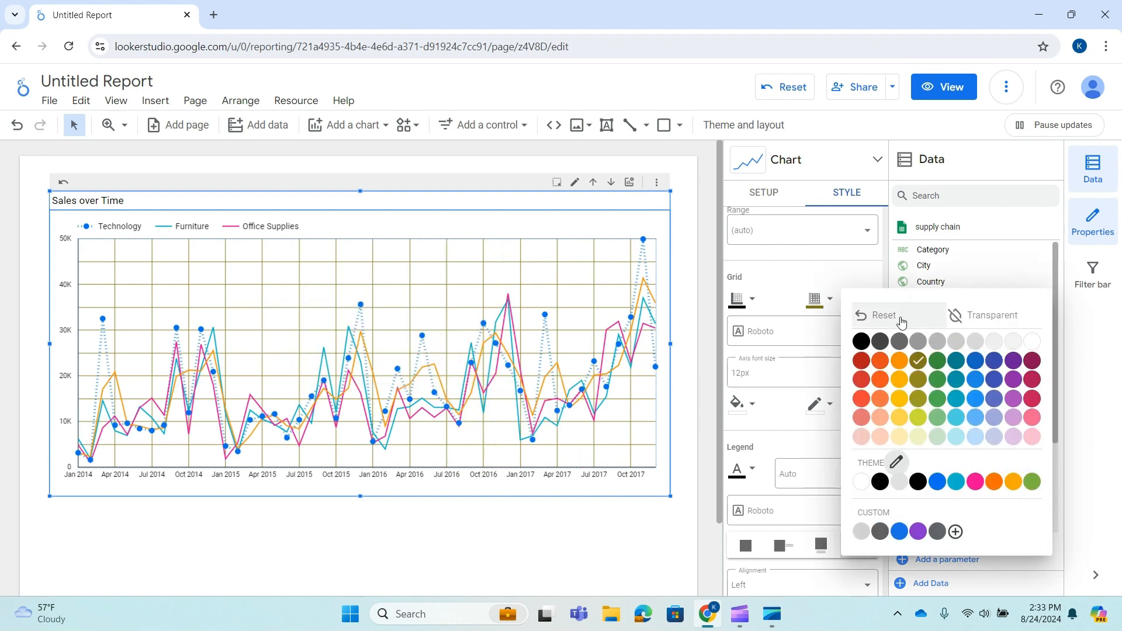
{"action": "left_click", "coordinate": [902, 318]}
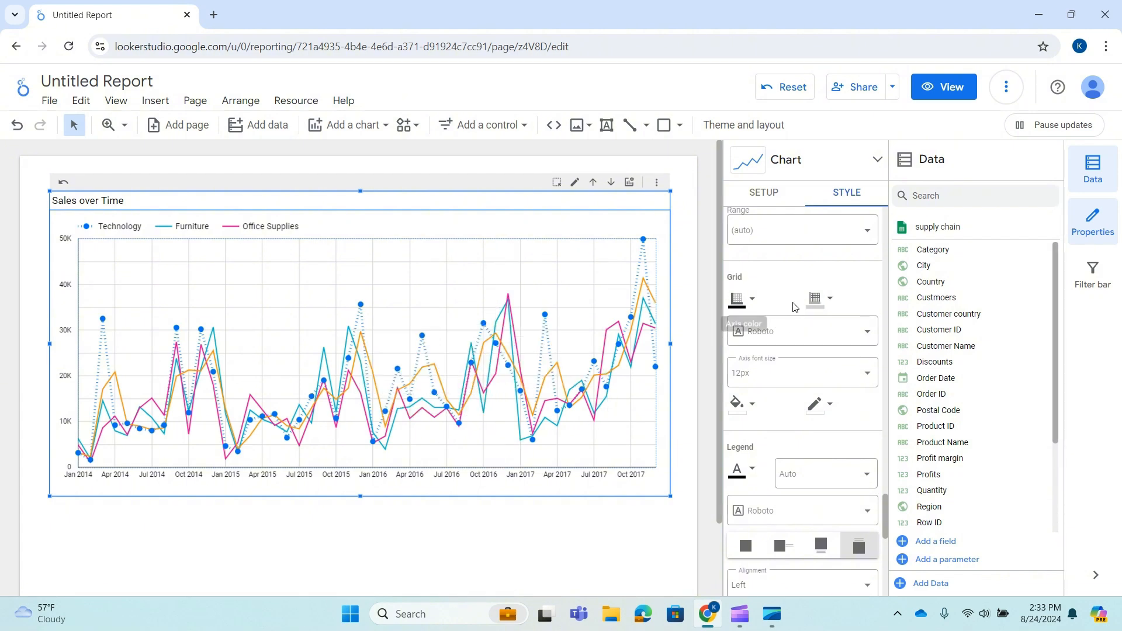
{"action": "left_click", "coordinate": [830, 300]}
{"action": "left_click", "coordinate": [1003, 319]}
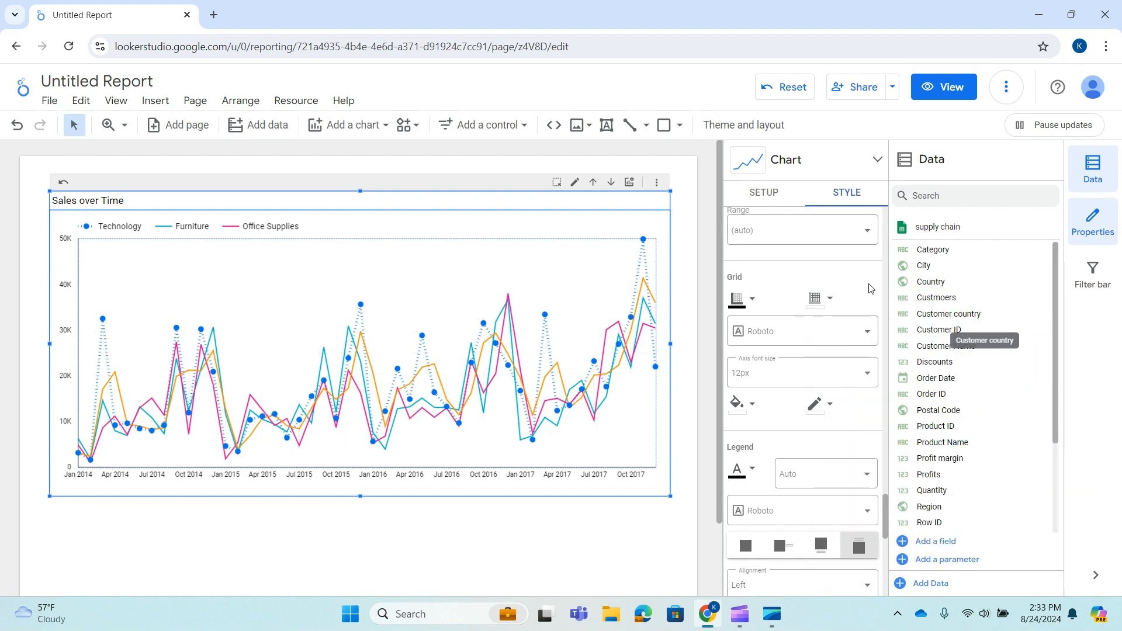
{"action": "left_click", "coordinate": [829, 301]}
{"action": "left_click", "coordinate": [875, 317]}
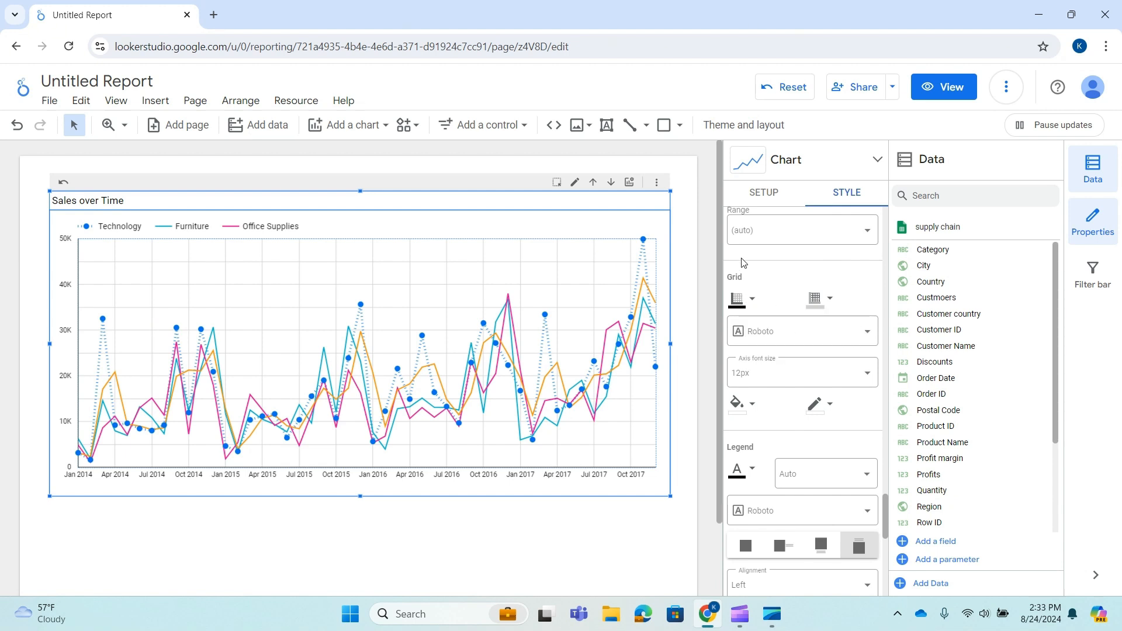
Set the chart's axis font to Arial.
{"action": "left_click", "coordinate": [874, 336]}
{"action": "scroll", "coordinate": [786, 397], "scroll_direction": "up", "scroll_amount": 8}
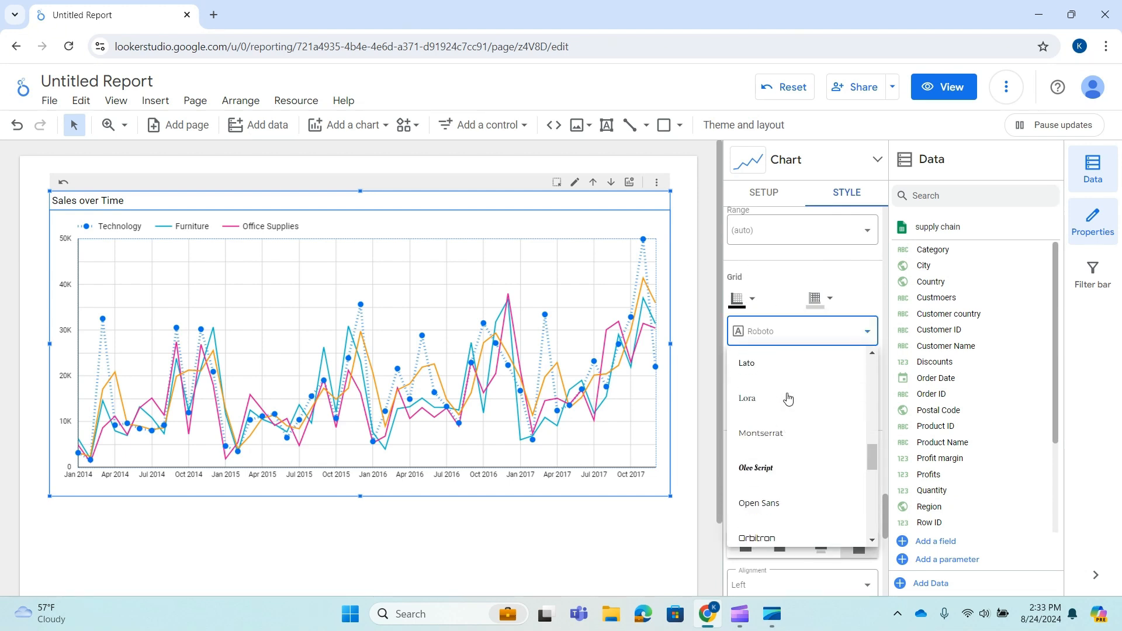
{"action": "scroll", "coordinate": [783, 374], "scroll_direction": "up", "scroll_amount": 4}
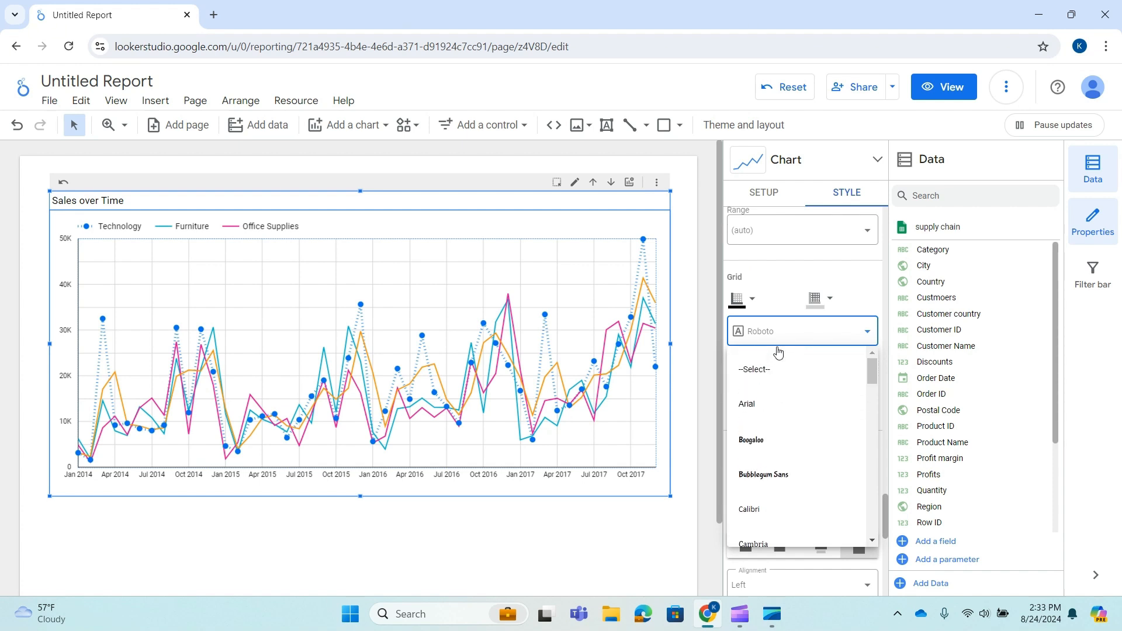
{"action": "left_click", "coordinate": [745, 402]}
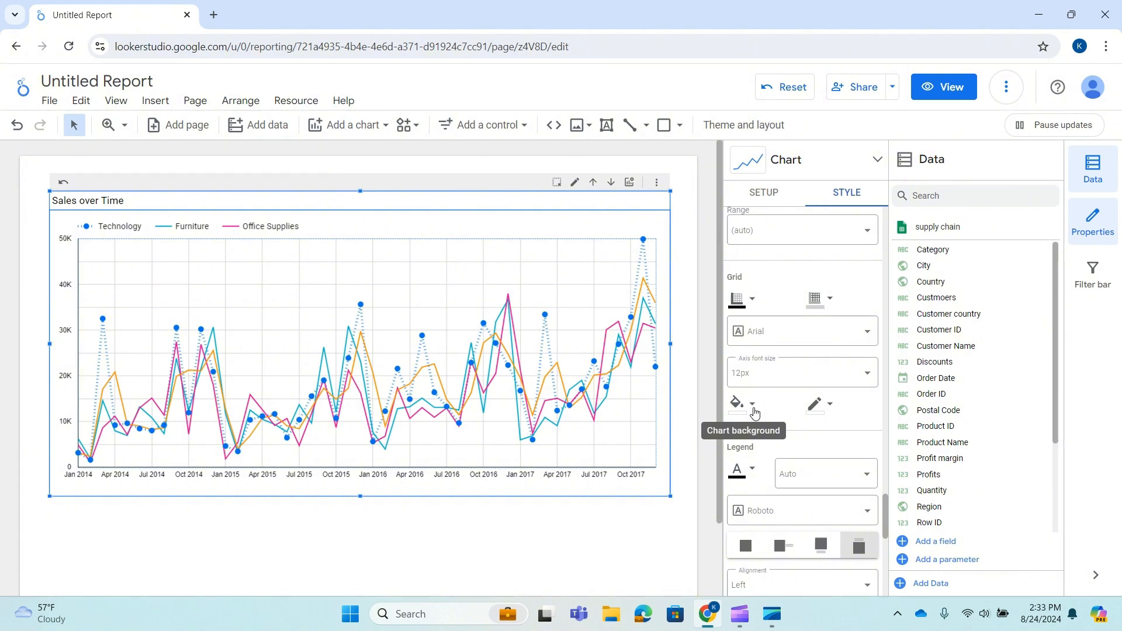
Set the chart background to light gray and the chart border color to green.
{"action": "left_click", "coordinate": [753, 409]}
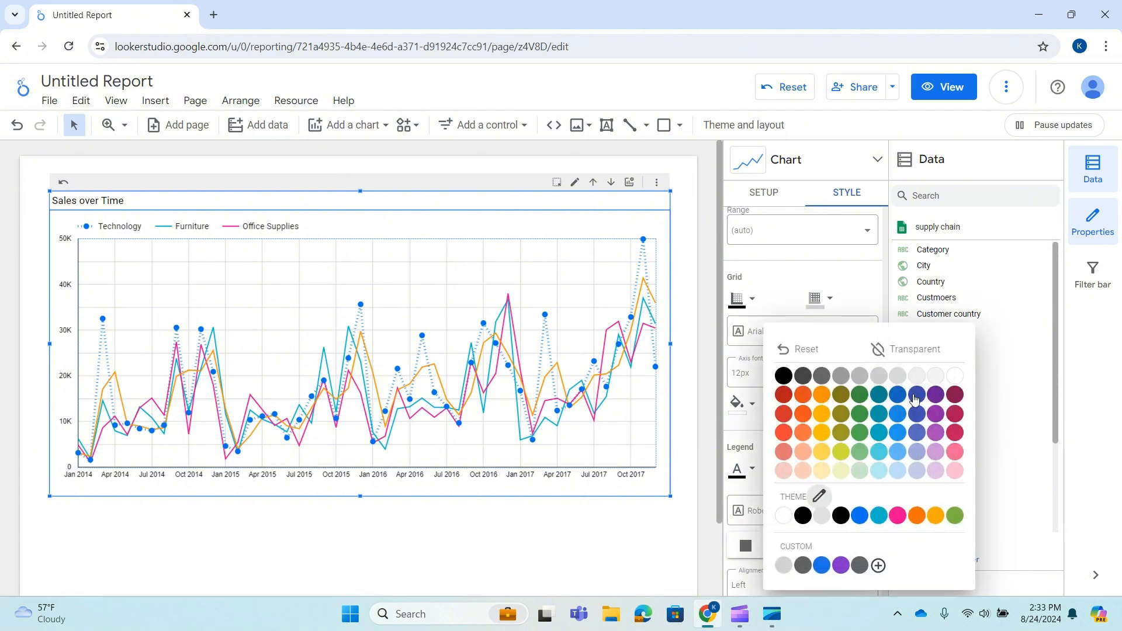
{"action": "left_click", "coordinate": [878, 380]}
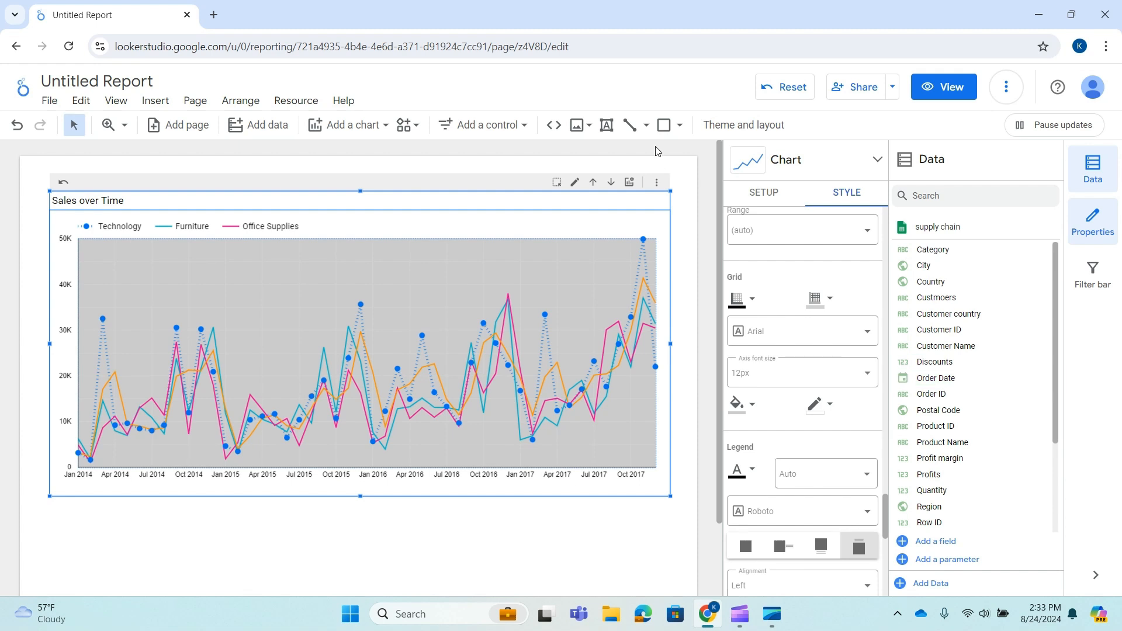
{"action": "left_click", "coordinate": [835, 405]}
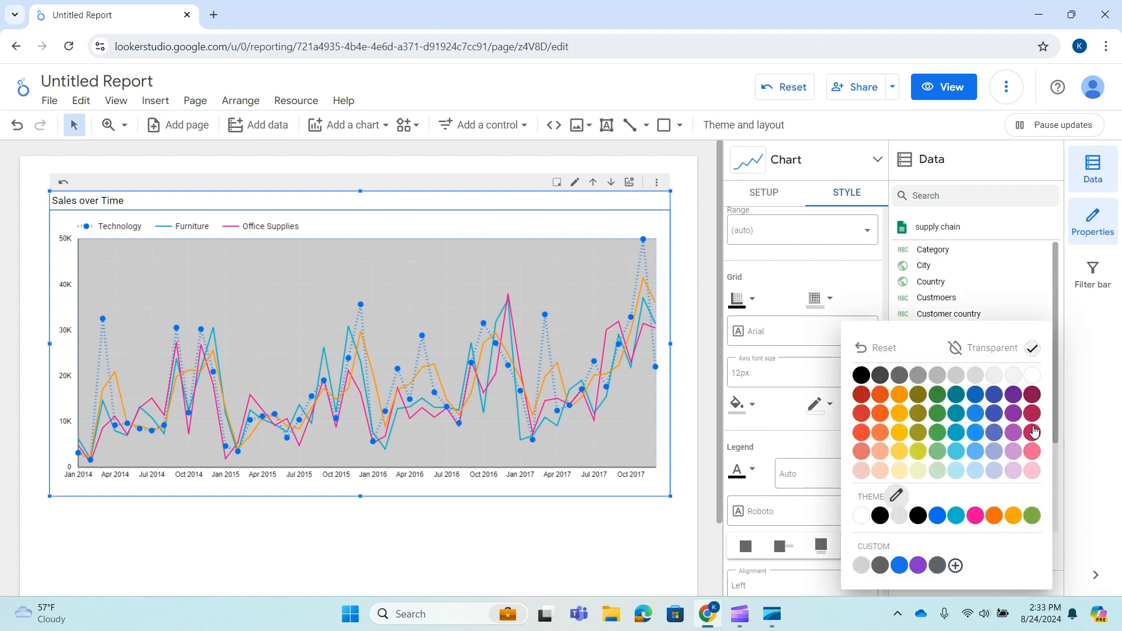
{"action": "left_click", "coordinate": [937, 397]}
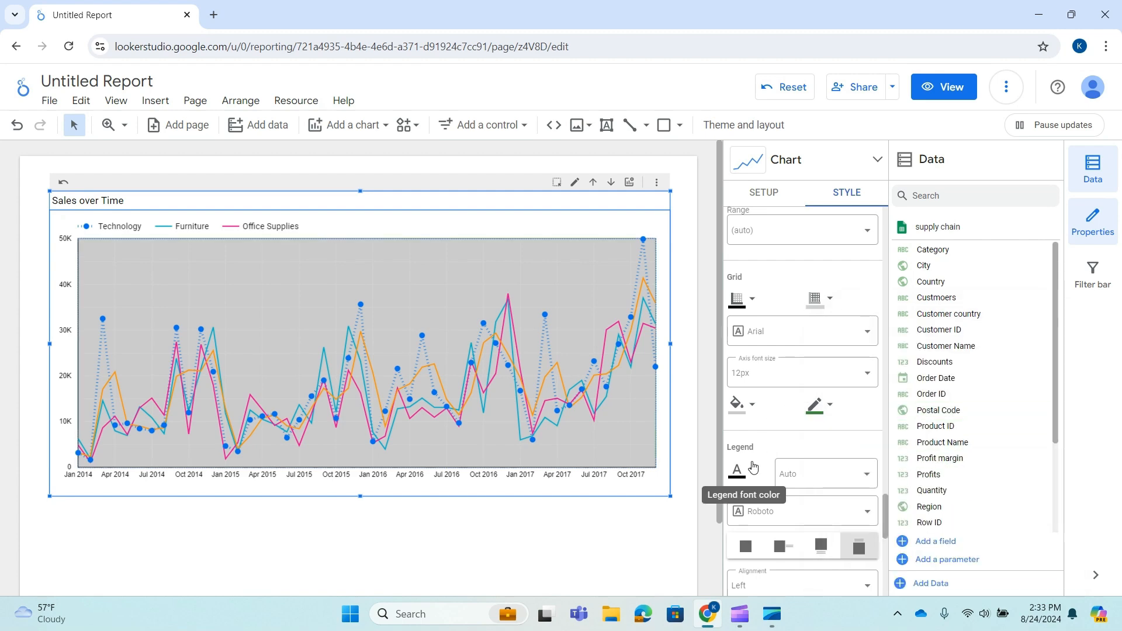
Set the legend font color to green.
{"action": "scroll", "coordinate": [751, 466], "scroll_direction": "down", "scroll_amount": 2}
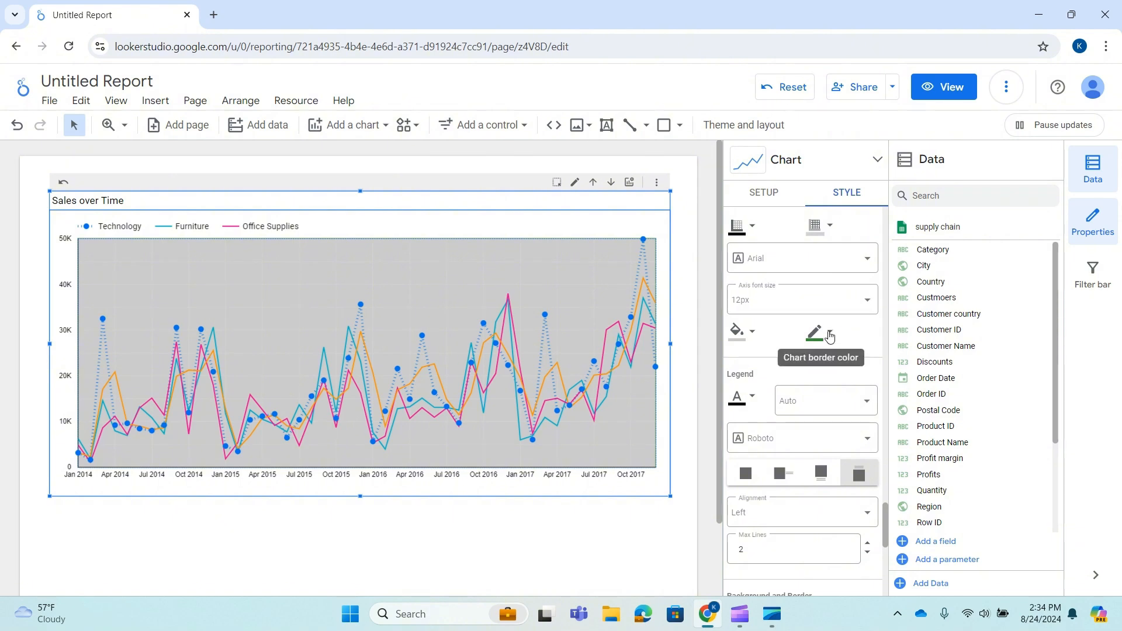
{"action": "left_click", "coordinate": [752, 395]}
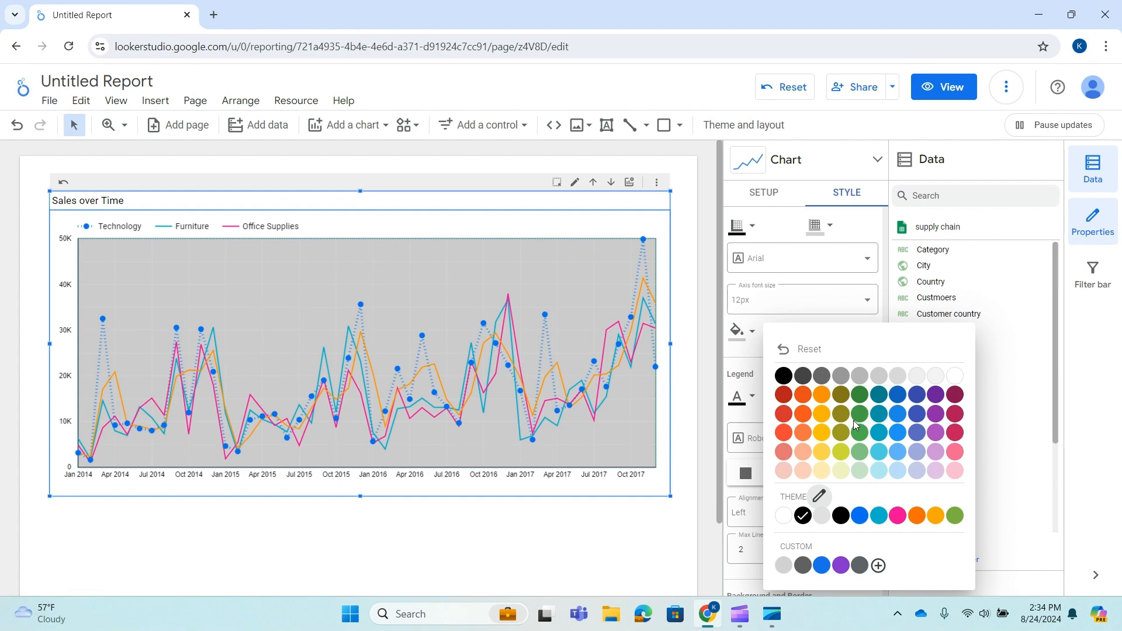
{"action": "left_click", "coordinate": [859, 395]}
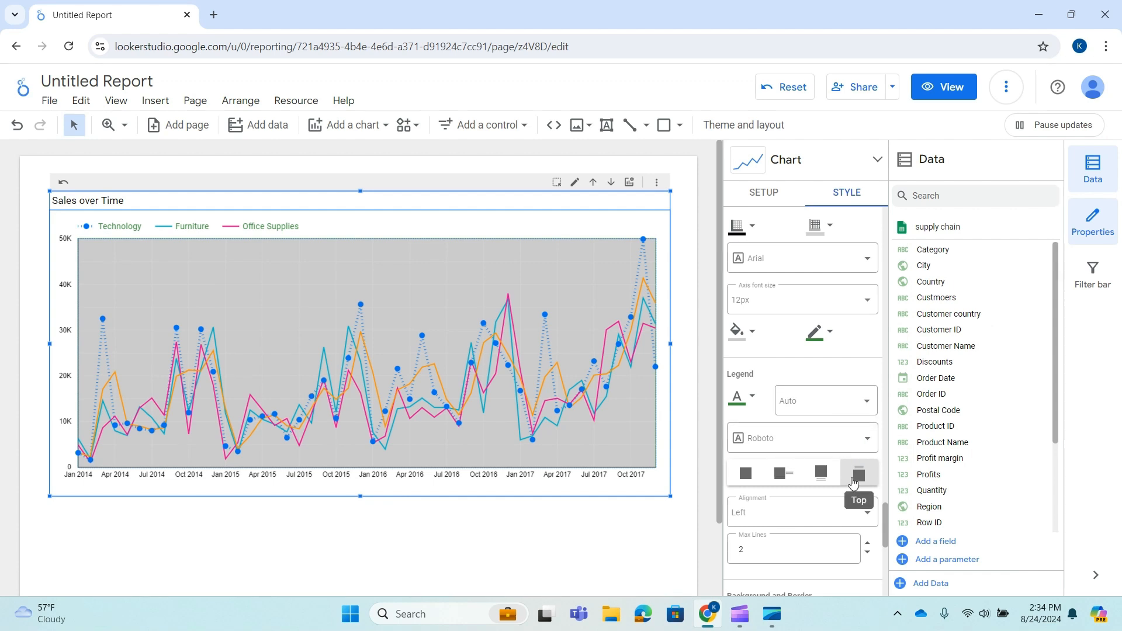
Try bottom and right legend positions, then set the legend position to None.
{"action": "left_click", "coordinate": [813, 473]}
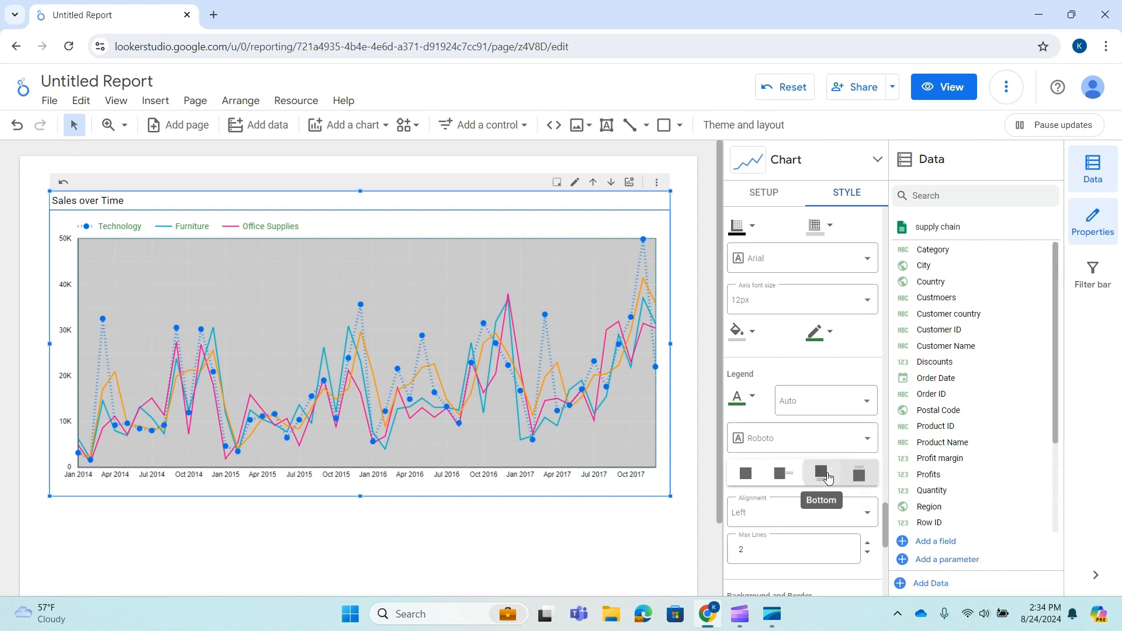
{"action": "left_click", "coordinate": [782, 475]}
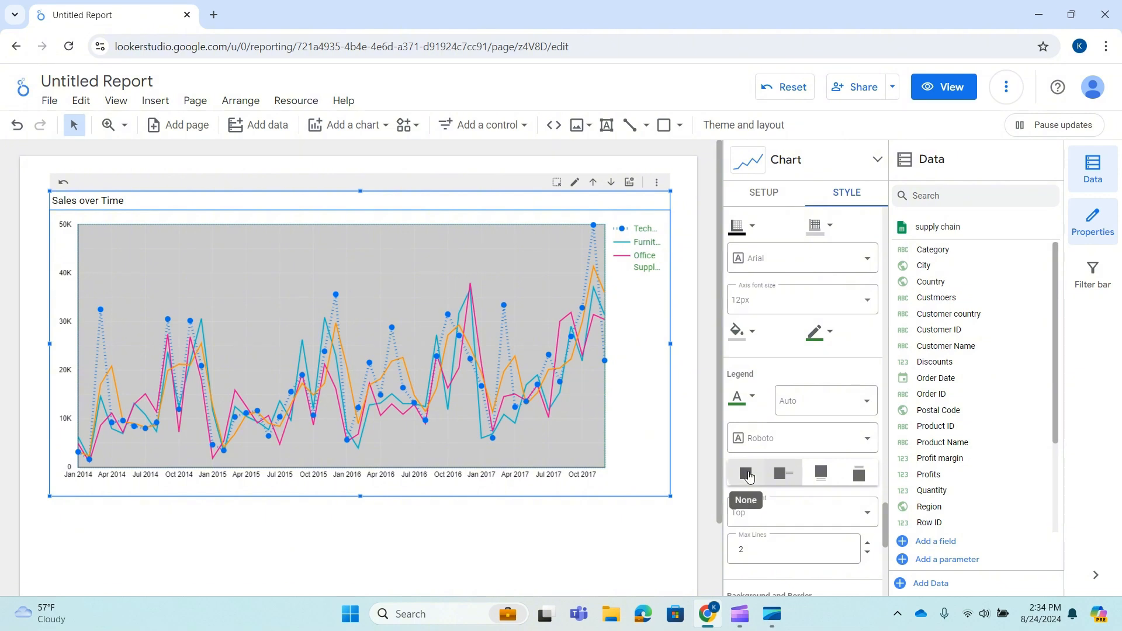
{"action": "left_click", "coordinate": [749, 475]}
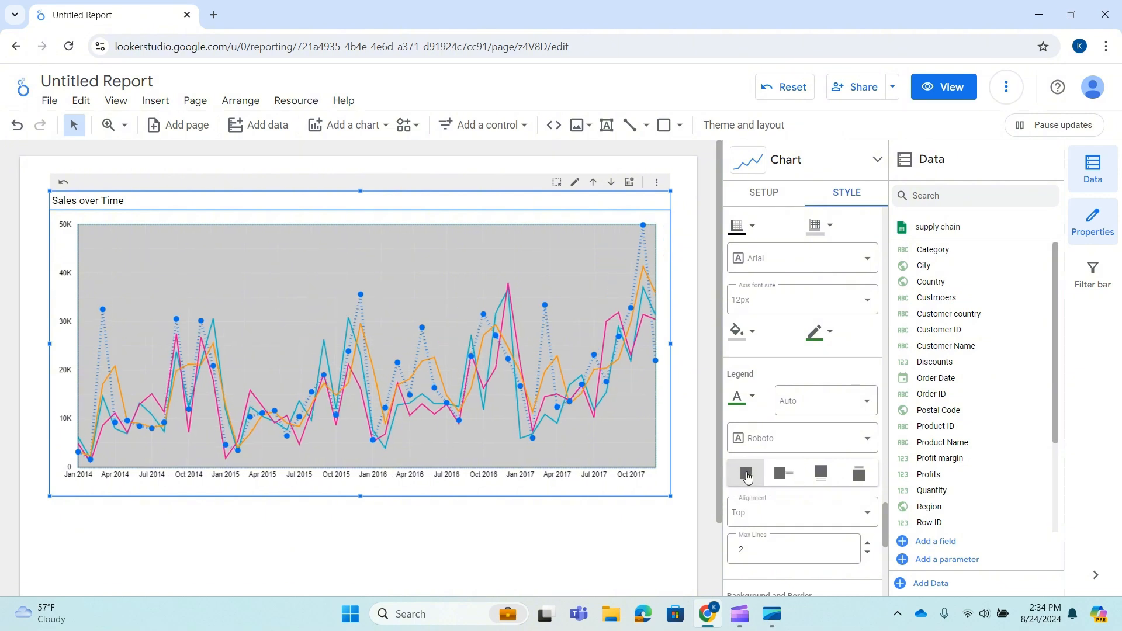
Place the legend at the top of the chart and set its alignment to Right.
{"action": "left_click", "coordinate": [859, 475]}
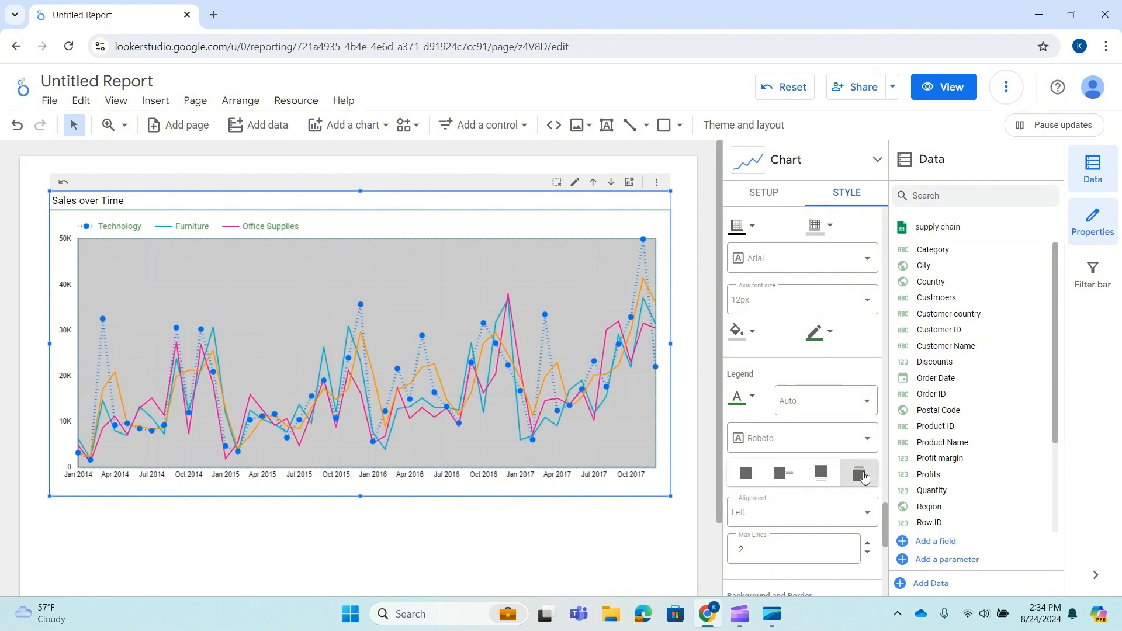
{"action": "scroll", "coordinate": [814, 447], "scroll_direction": "down", "scroll_amount": 4}
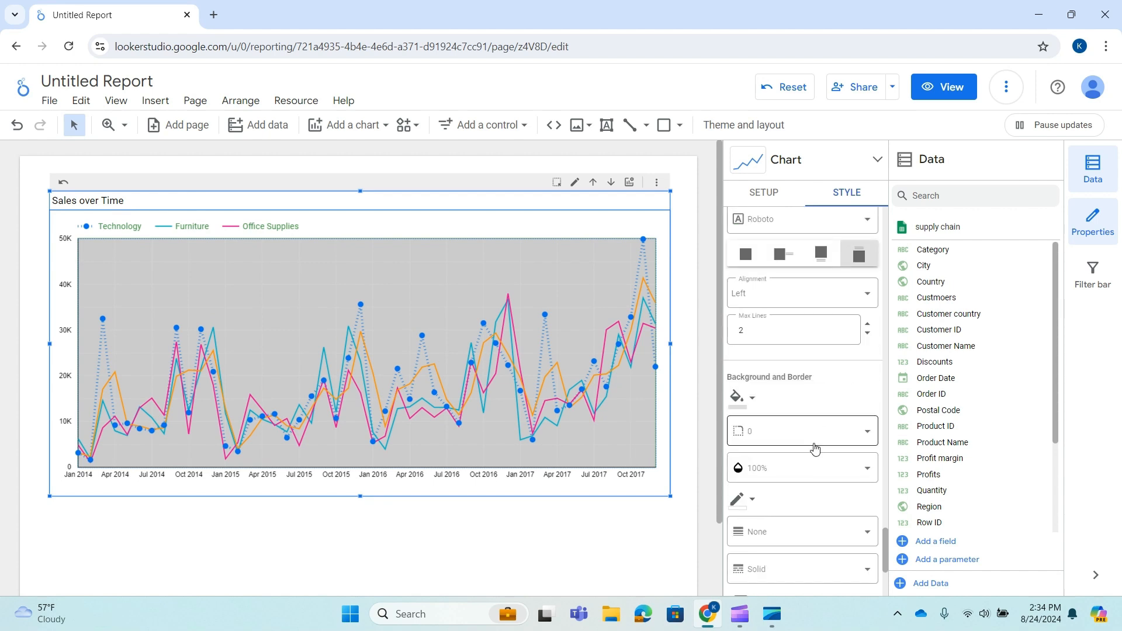
{"action": "left_click", "coordinate": [865, 298]}
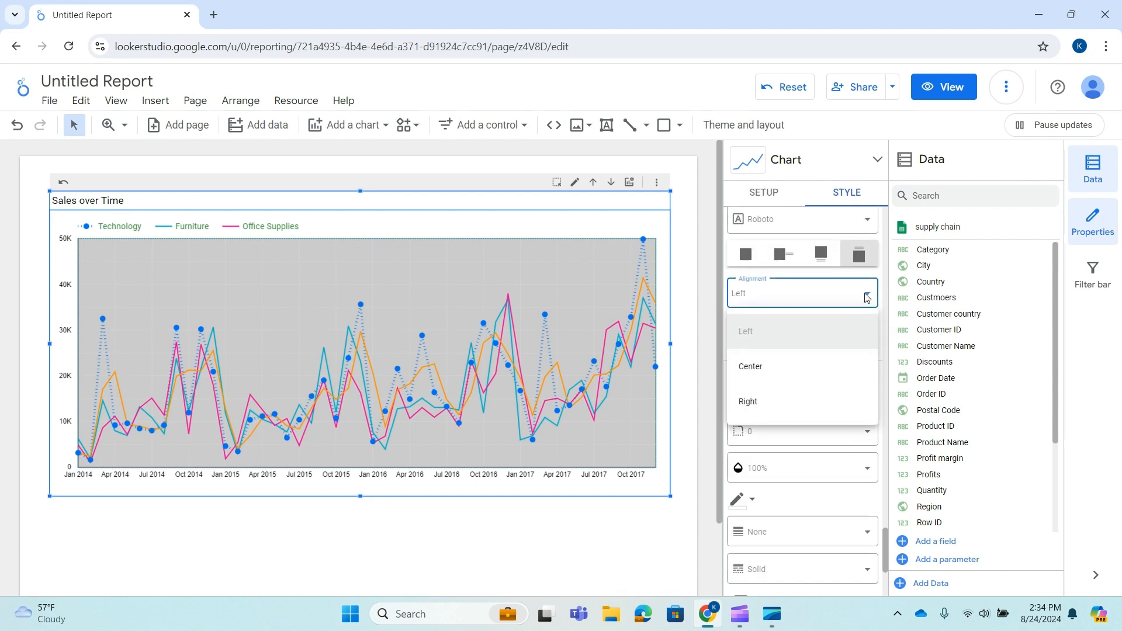
{"action": "left_click", "coordinate": [784, 366]}
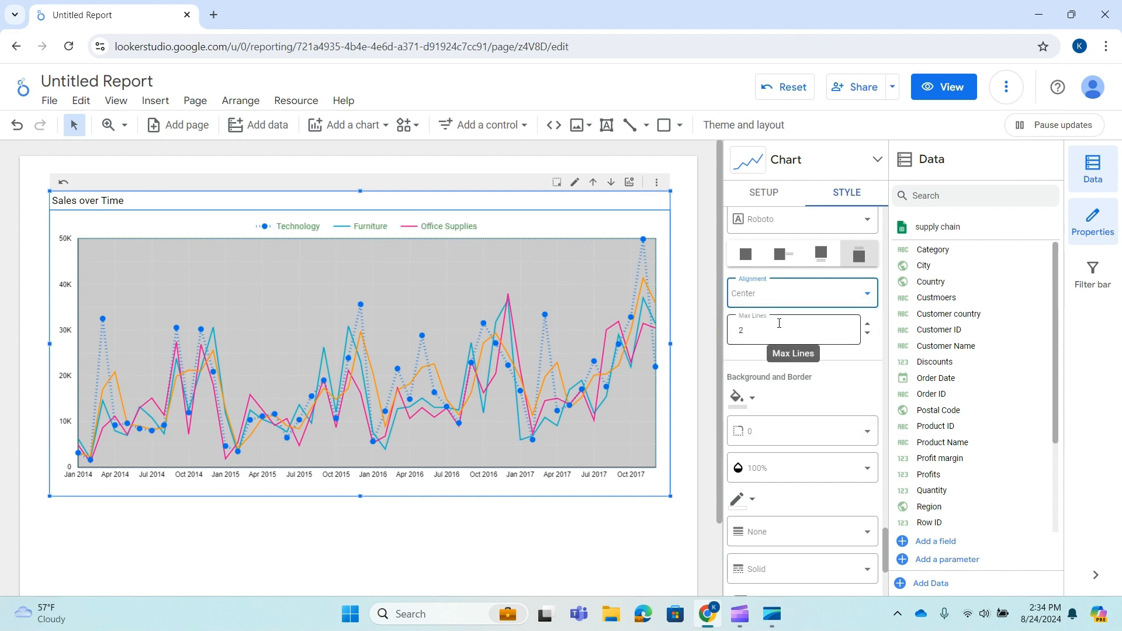
{"action": "left_click", "coordinate": [796, 286]}
{"action": "left_click", "coordinate": [779, 401]}
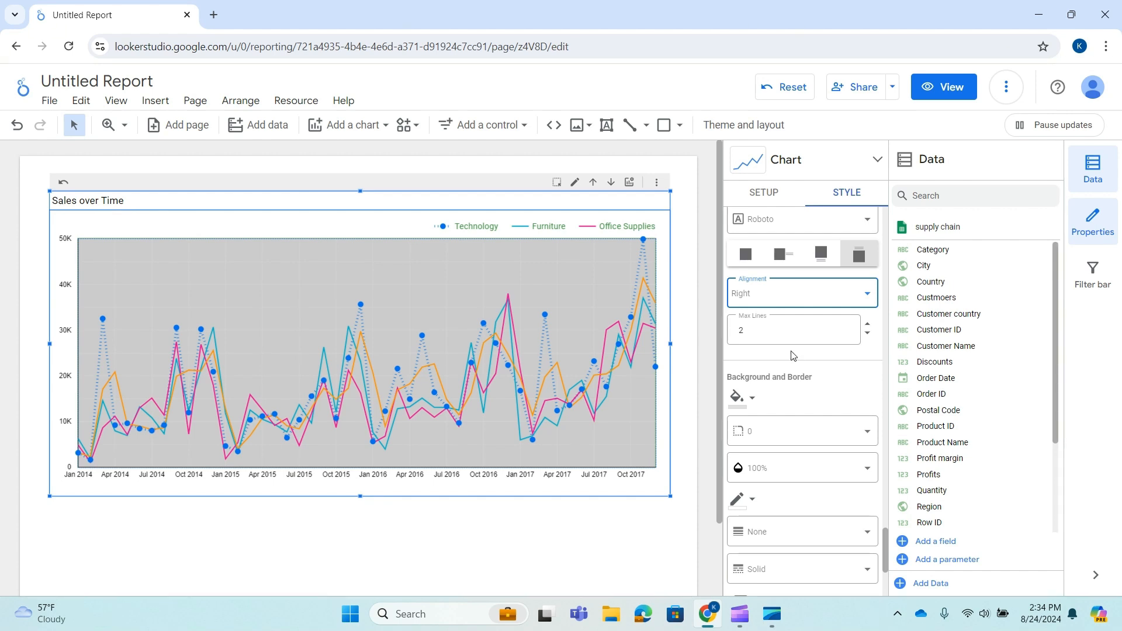
Set the chart background color to green and its corner radius to 20.
{"action": "scroll", "coordinate": [784, 363], "scroll_direction": "down", "scroll_amount": 1}
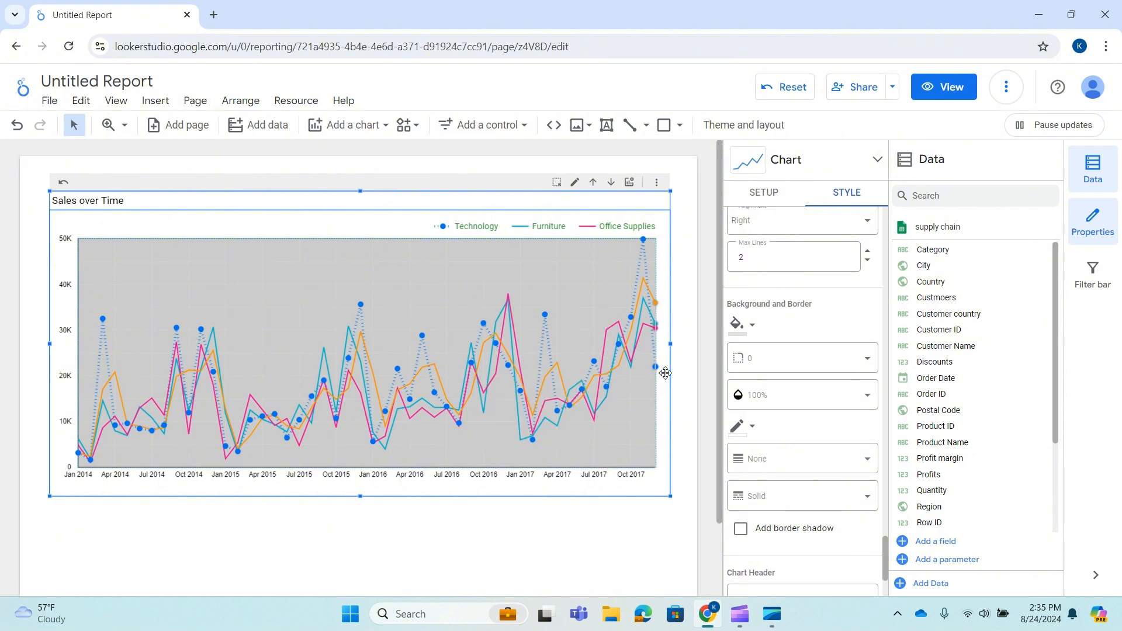
{"action": "left_click", "coordinate": [750, 329]}
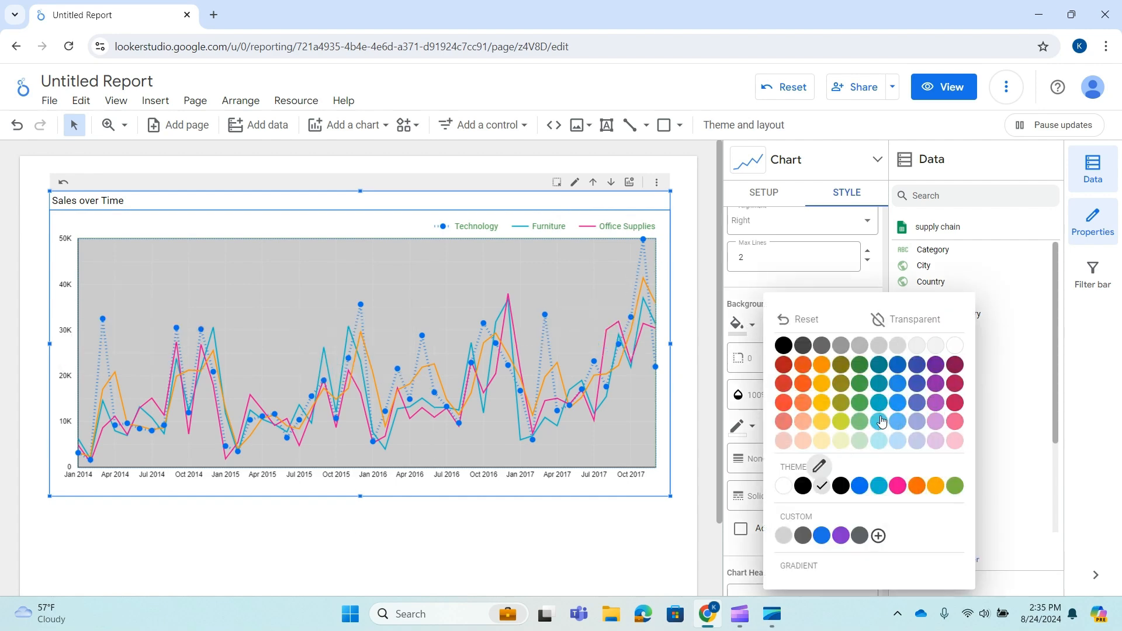
{"action": "left_click", "coordinate": [860, 421]}
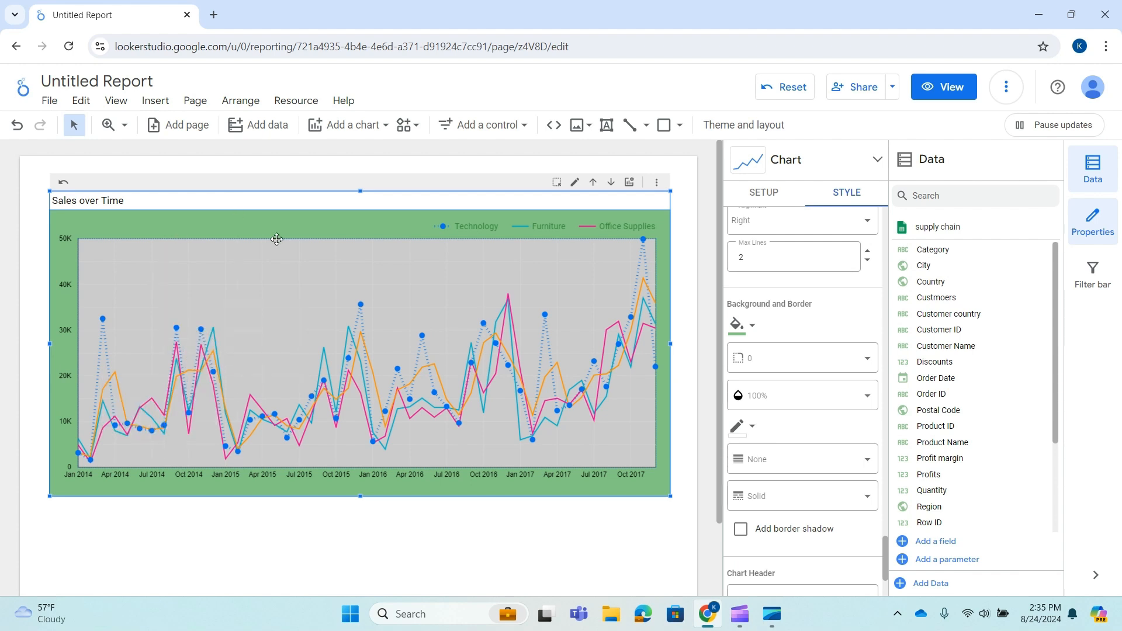
{"action": "left_click", "coordinate": [851, 358]}
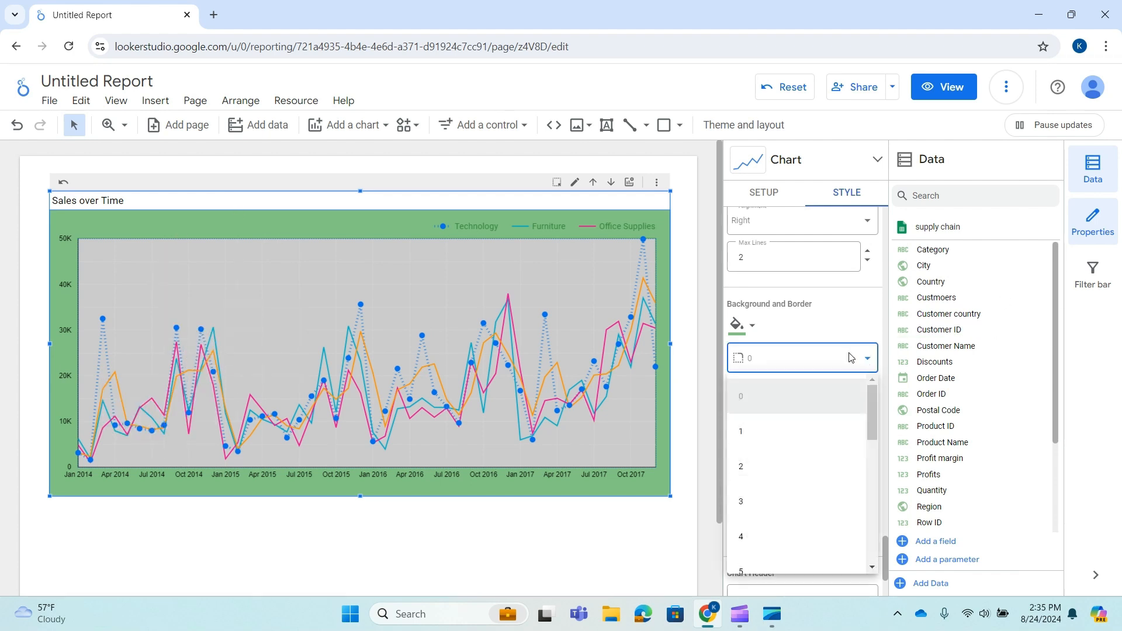
{"action": "scroll", "coordinate": [763, 484], "scroll_direction": "down", "scroll_amount": 3}
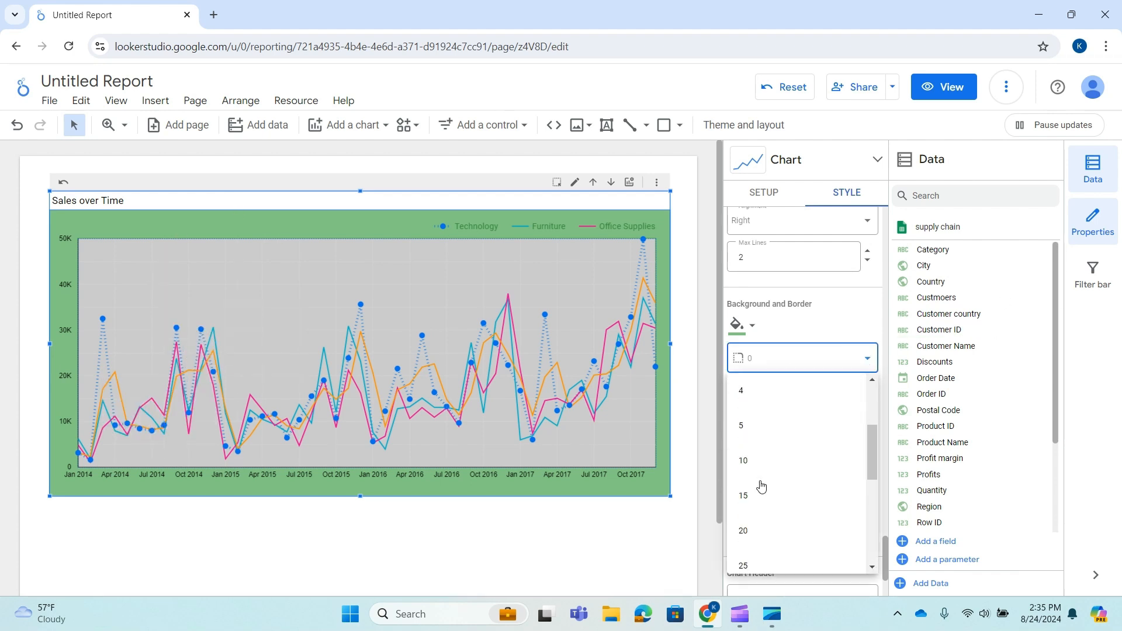
{"action": "left_click", "coordinate": [760, 525]}
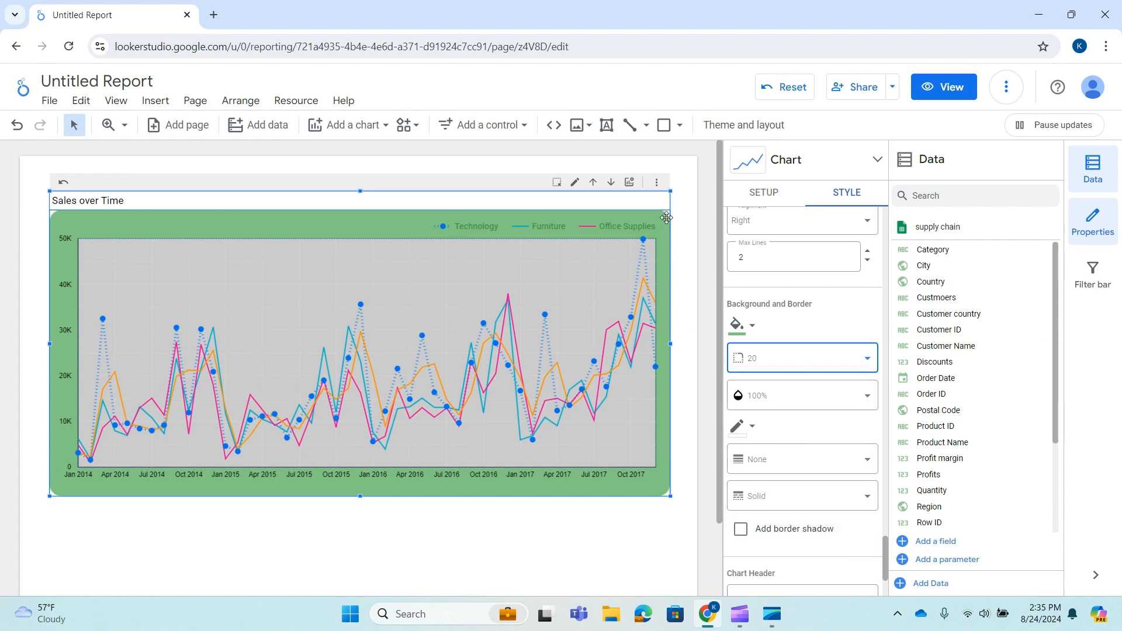
Set the chart border color to dark gray and the border weight to 3.
{"action": "scroll", "coordinate": [819, 444], "scroll_direction": "down", "scroll_amount": 2}
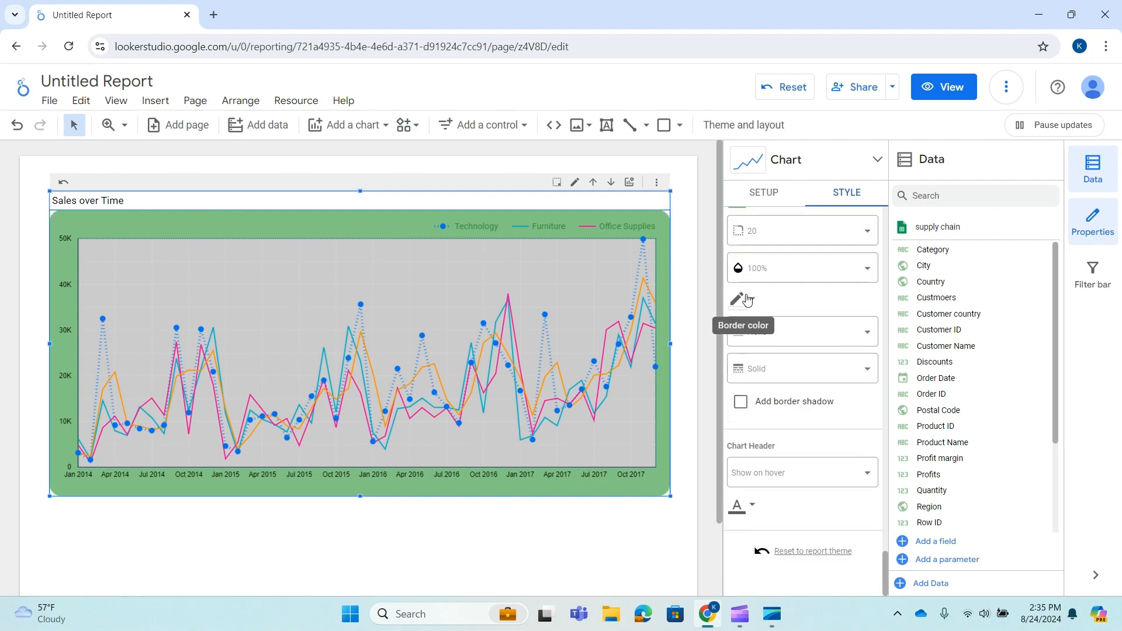
{"action": "left_click", "coordinate": [748, 300]}
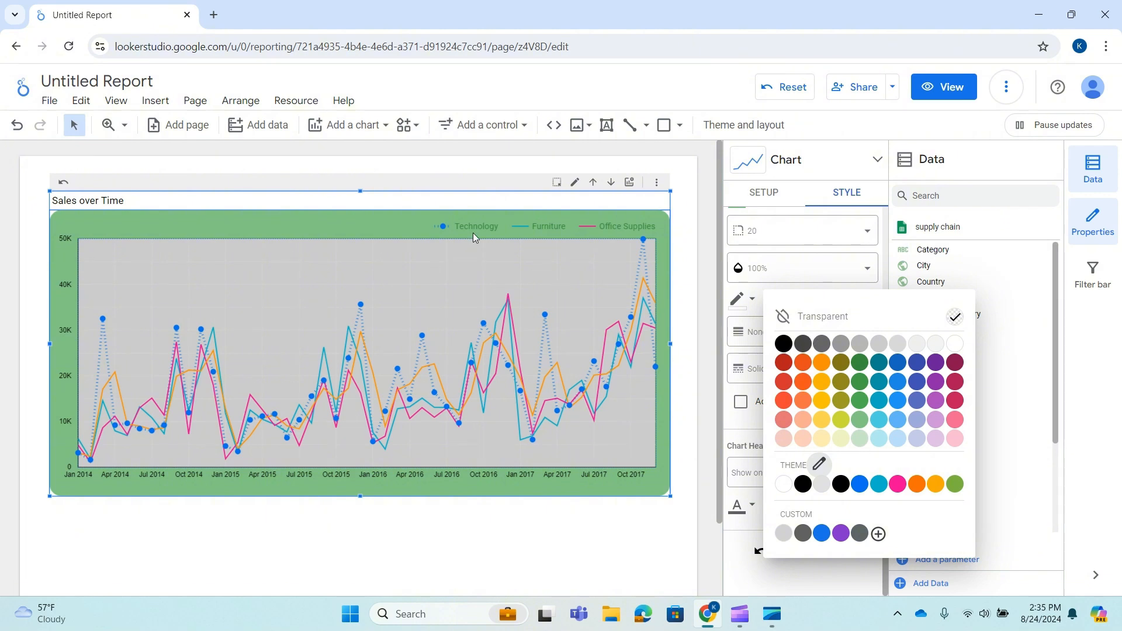
{"action": "left_click", "coordinate": [803, 349]}
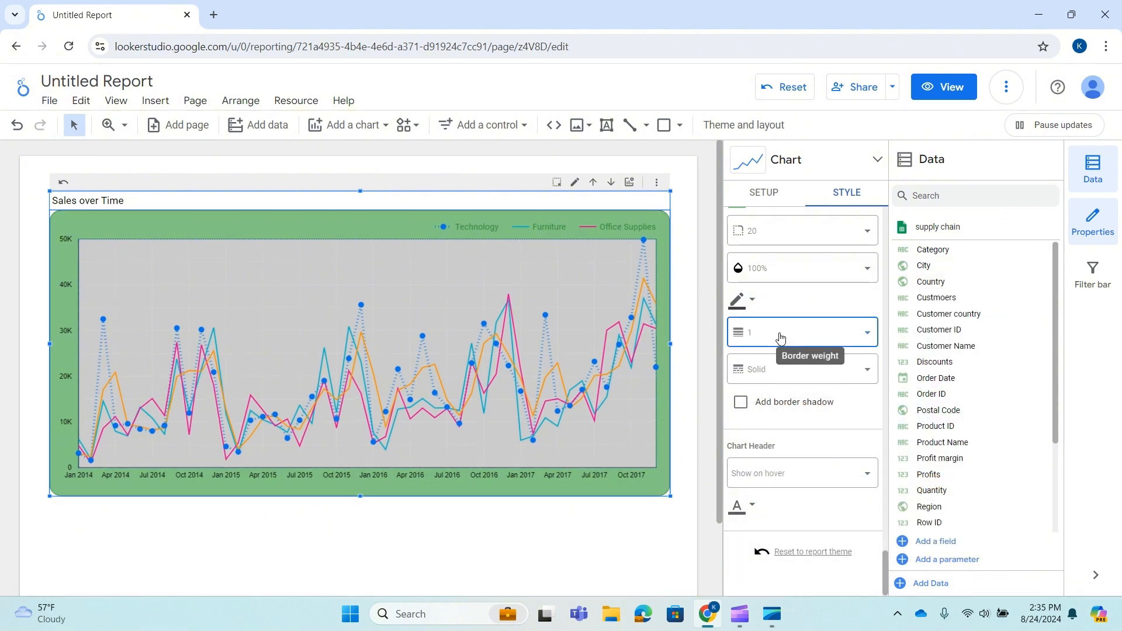
{"action": "left_click", "coordinate": [780, 338]}
{"action": "left_click", "coordinate": [769, 480]}
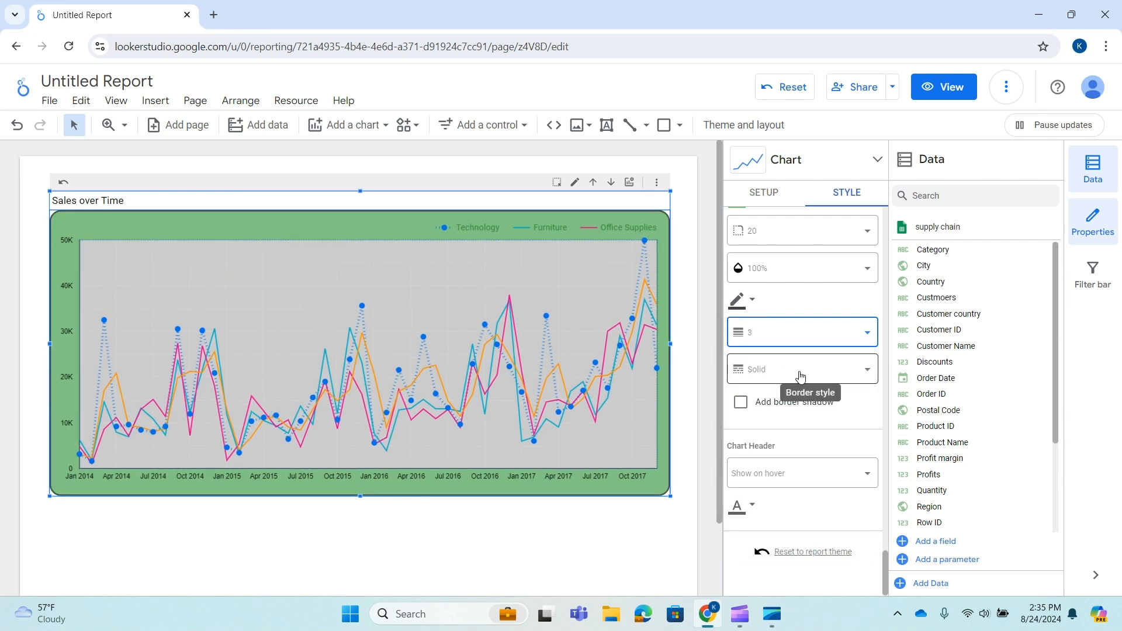
{"action": "scroll", "coordinate": [812, 464], "scroll_direction": "up", "scroll_amount": 1}
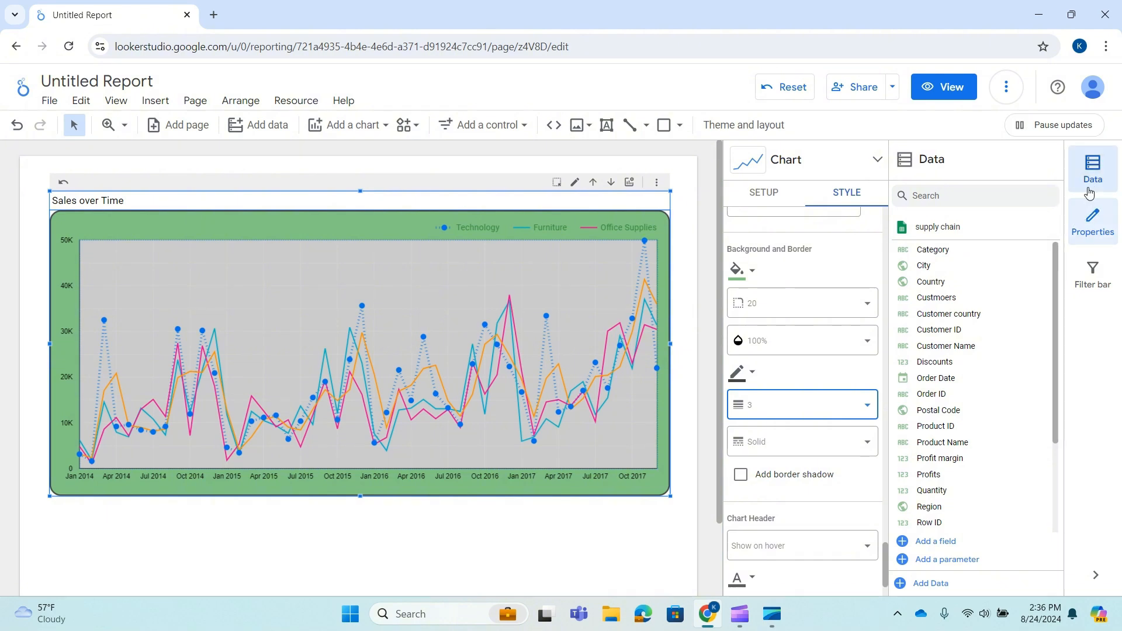
Switch the report to view mode and change the chart's displayed metric to Profit margin, then Profits.
{"action": "left_click", "coordinate": [974, 89]}
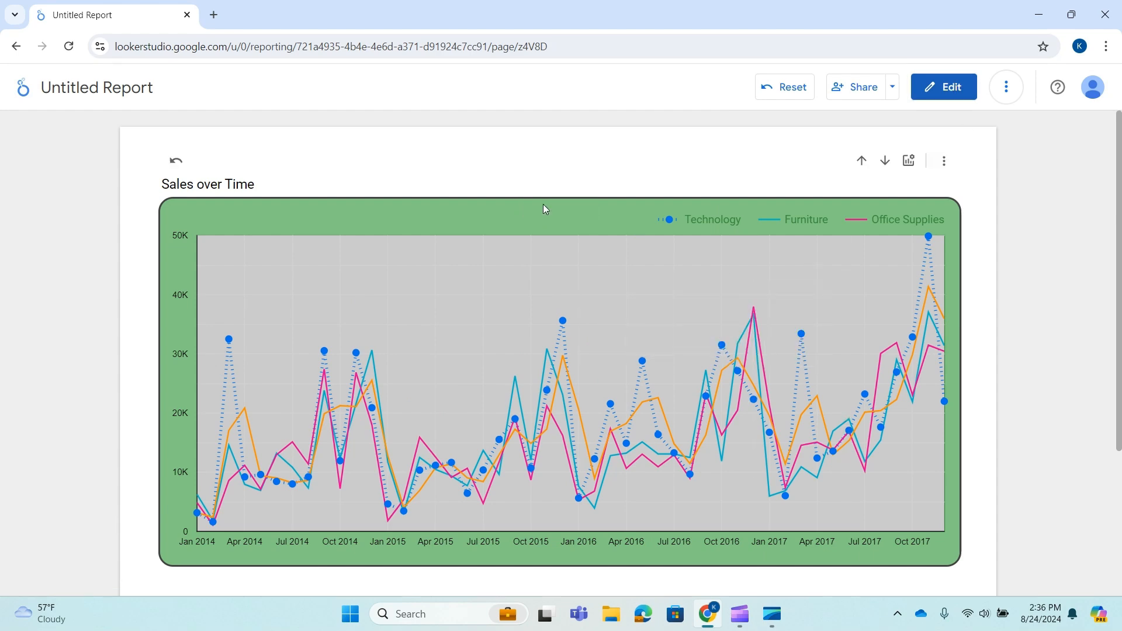
{"action": "left_click", "coordinate": [906, 169]}
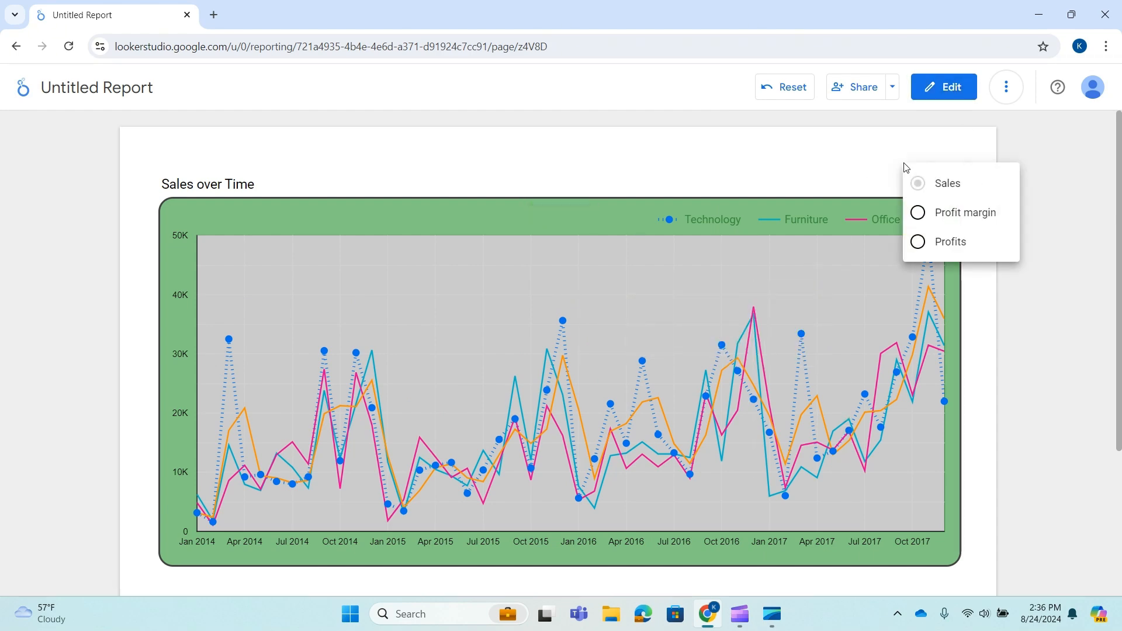
{"action": "left_click", "coordinate": [932, 219]}
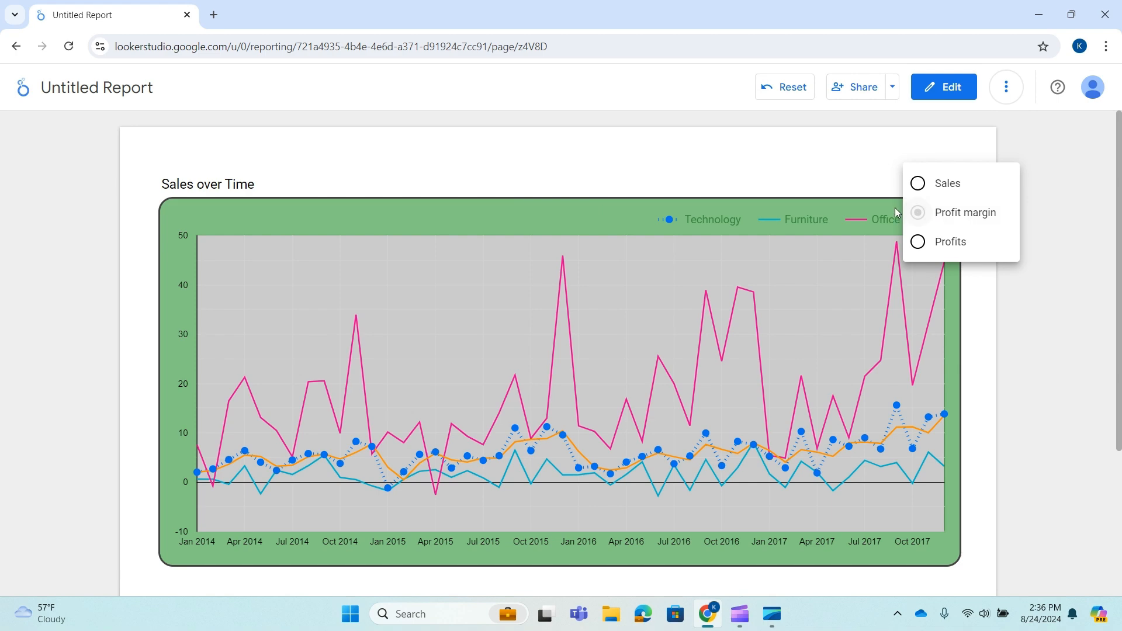
{"action": "left_click", "coordinate": [924, 250]}
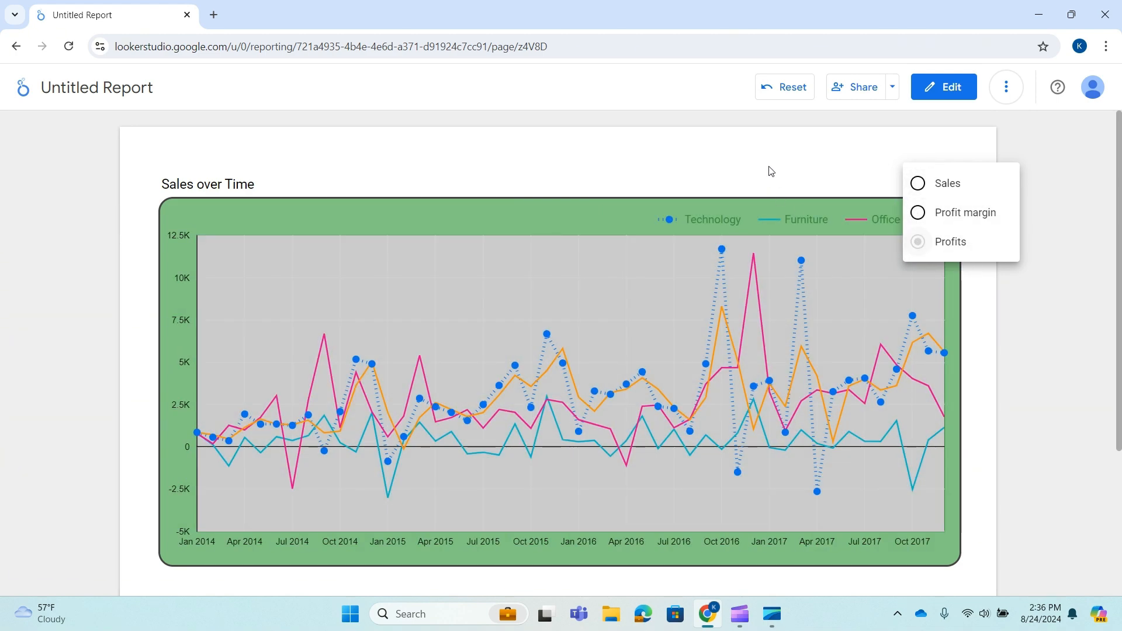
{"action": "left_click", "coordinate": [770, 151]}
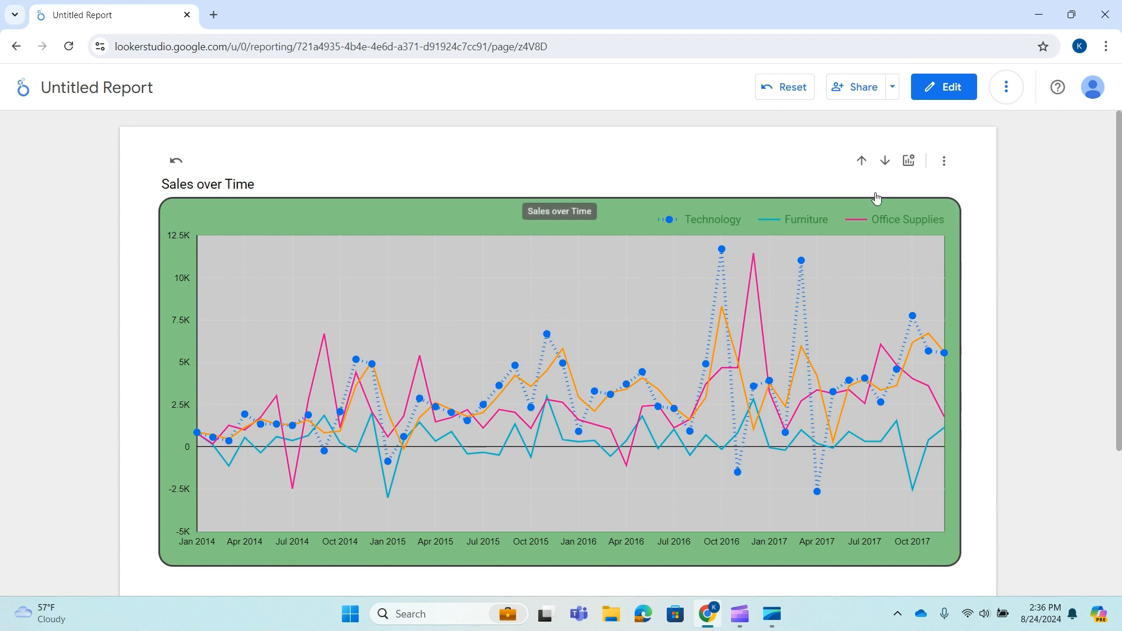
Drill the chart up from Year Month to Year, back down, and up to Year again.
{"action": "left_click", "coordinate": [862, 162]}
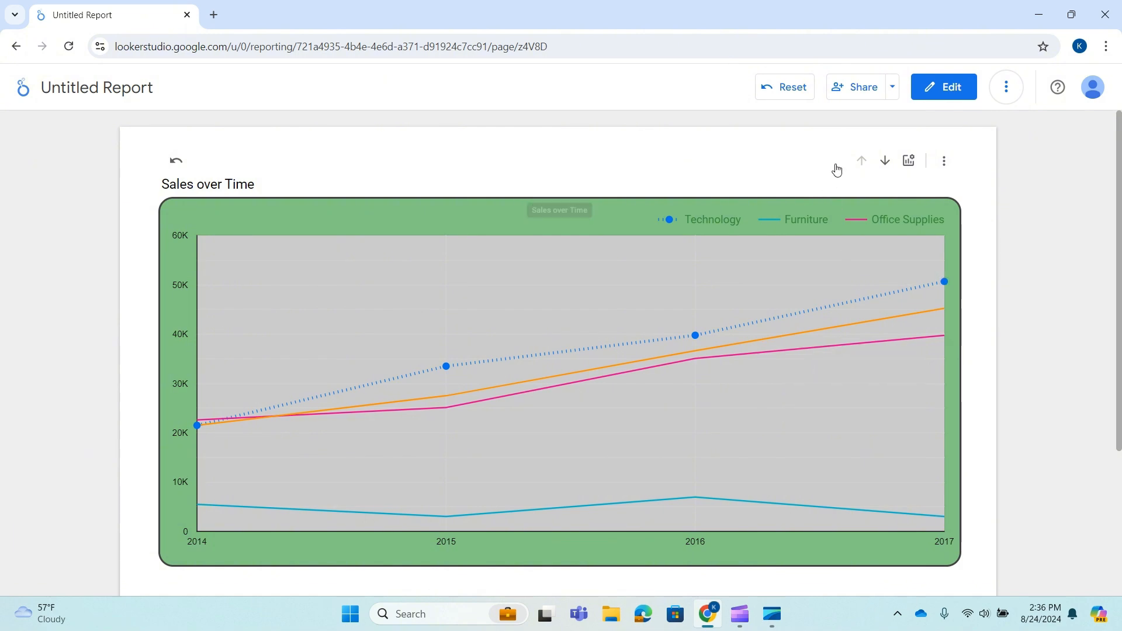
{"action": "left_click", "coordinate": [884, 163]}
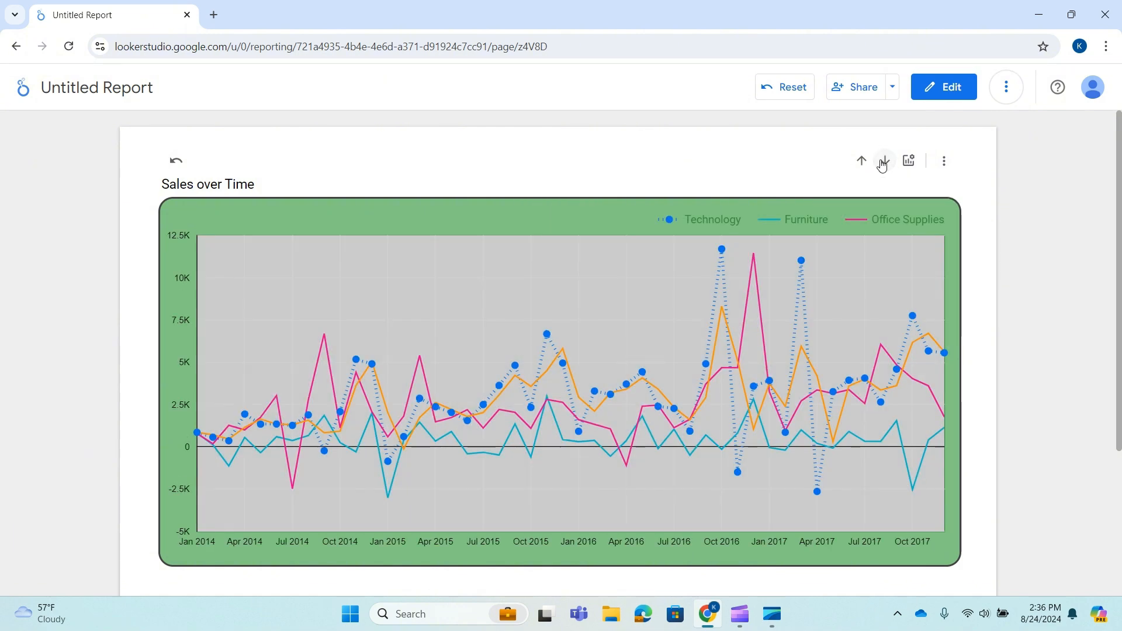
{"action": "left_click", "coordinate": [861, 162]}
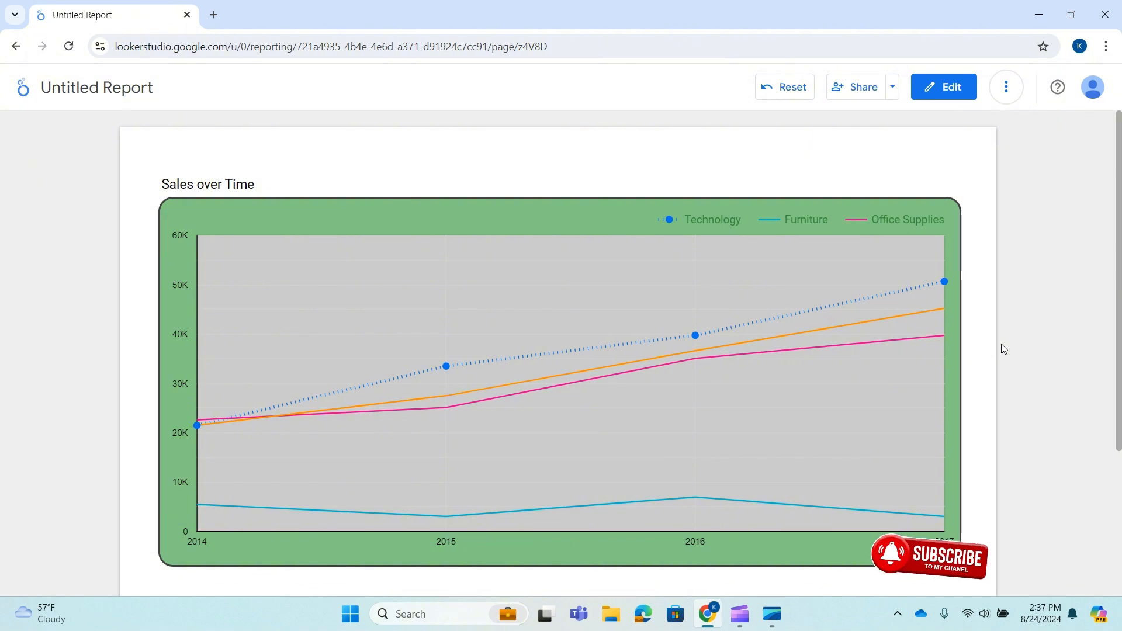
{"action": "mouse_move", "coordinate": [833, 401]}
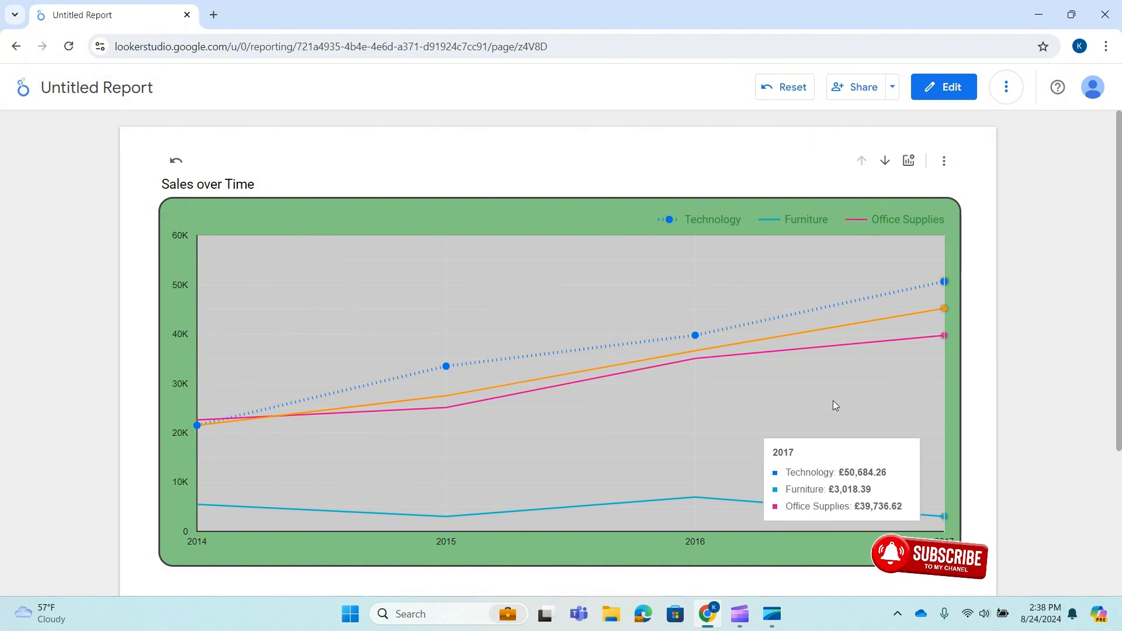